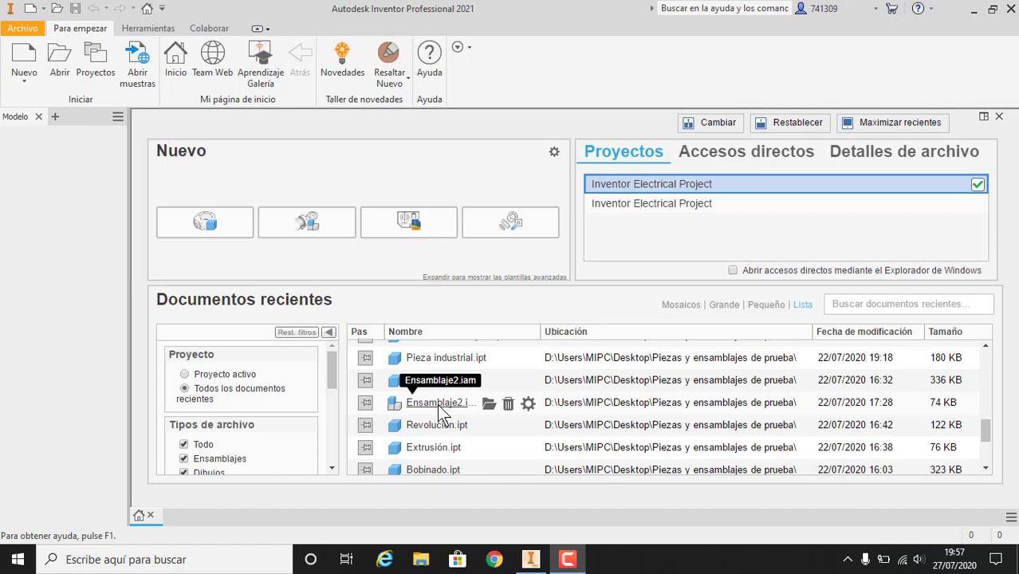
Open the recent assembly Ensamblaje2.iam and create a new presentation file
click(438, 404)
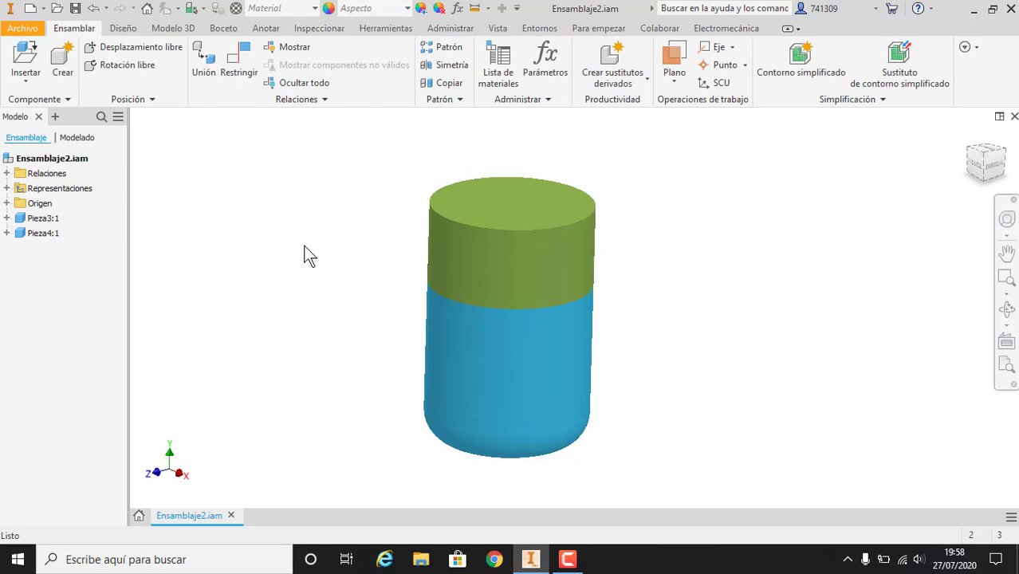
click(25, 28)
mouse_move(64, 94)
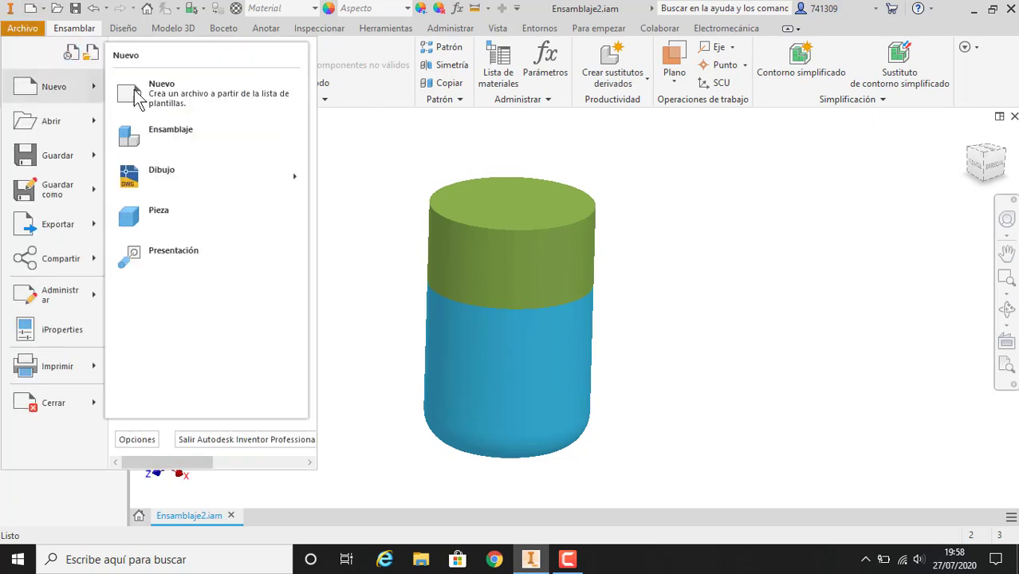
click(194, 256)
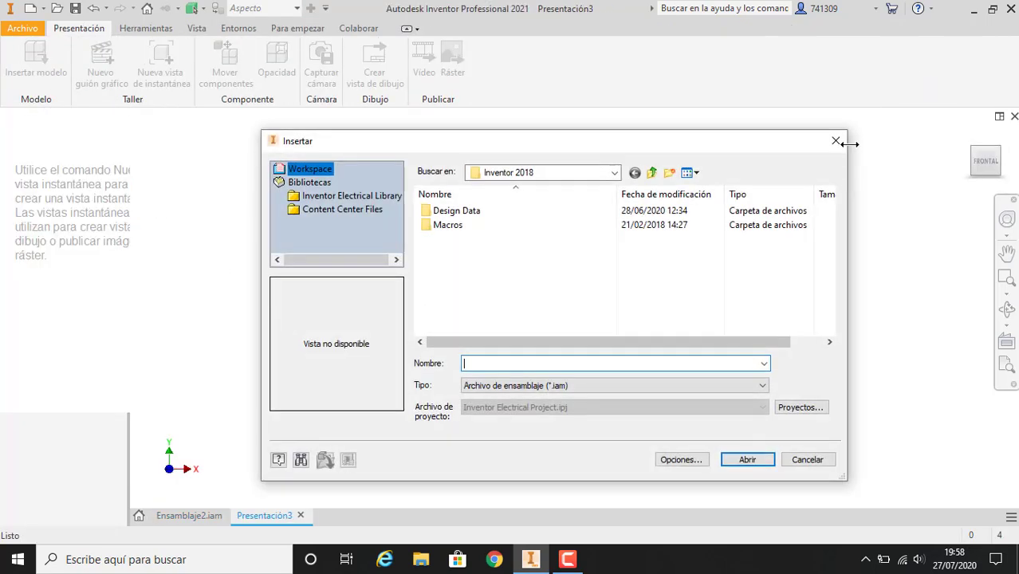
Insert Ensamblaje2.iam from the folder Piezas y ensamblajes de prueba into the presentation, accepting its location outside the project path
click(613, 173)
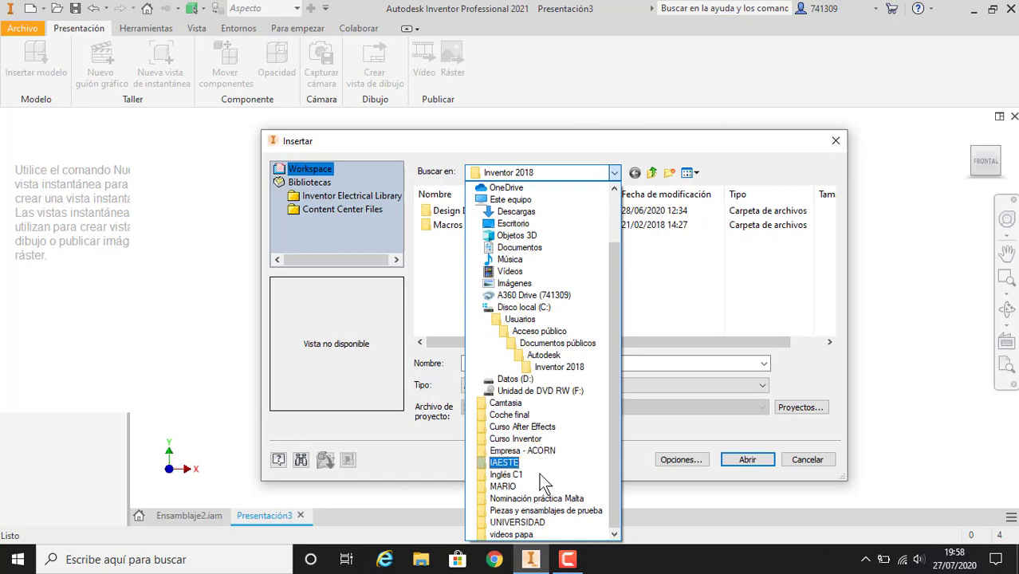
click(548, 510)
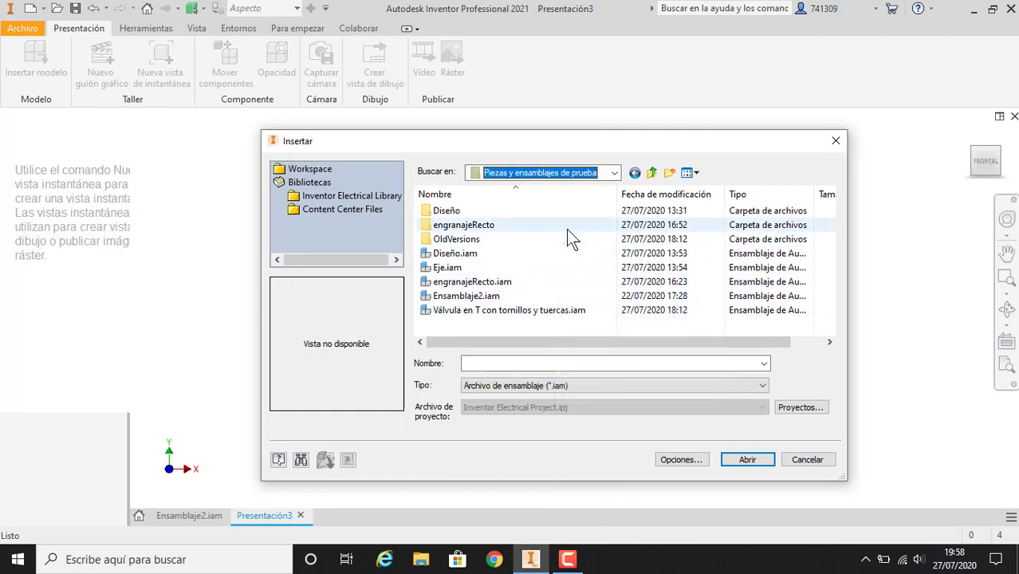
click(539, 296)
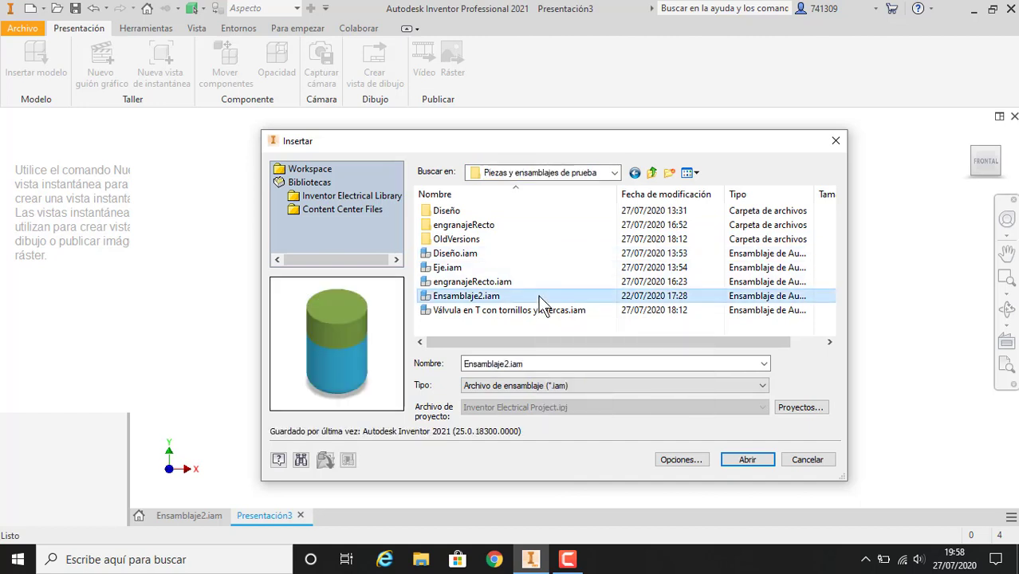
click(741, 460)
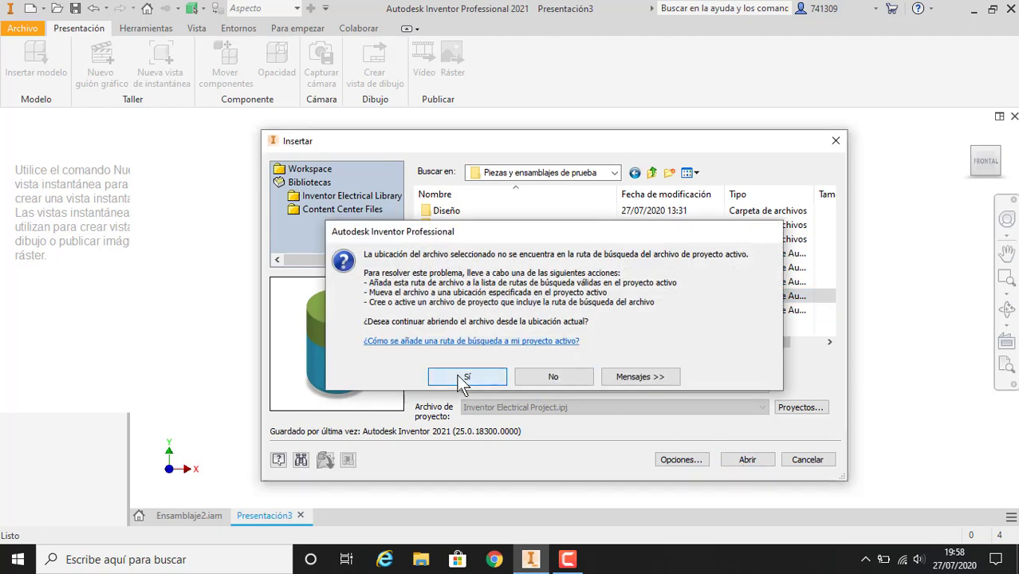
click(464, 372)
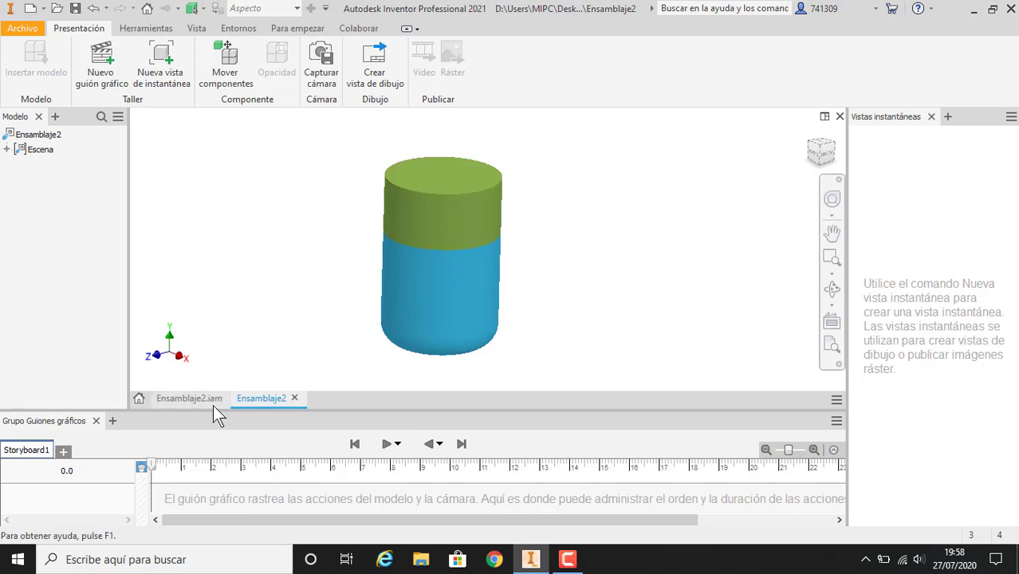
mouse_move(212, 403)
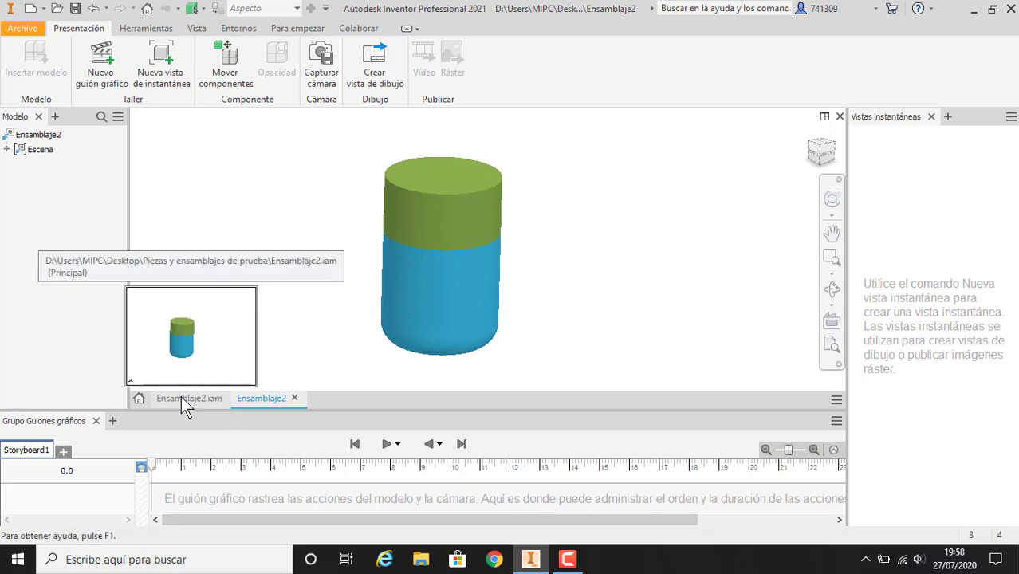
click(181, 397)
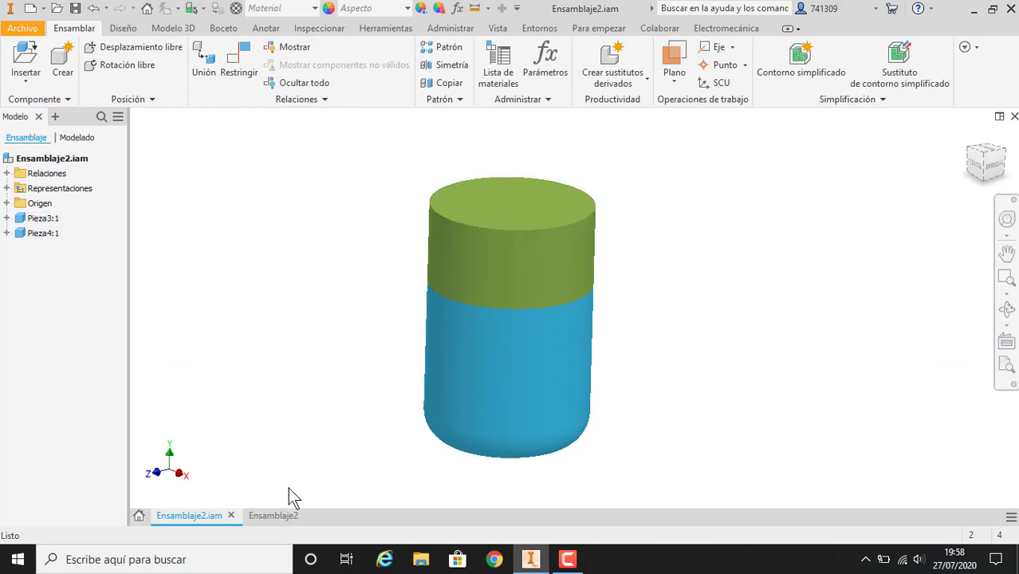
click(271, 517)
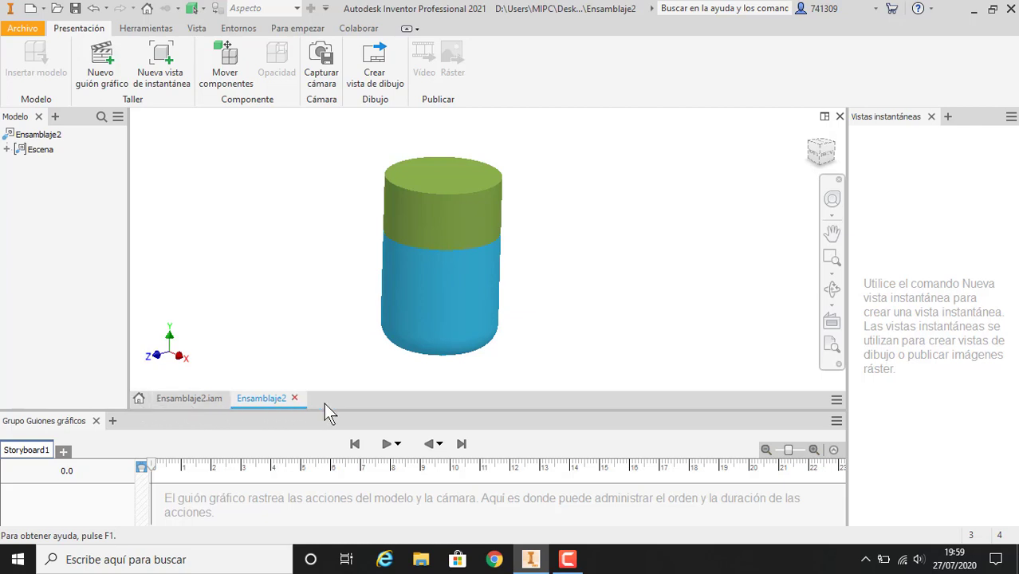
click(137, 399)
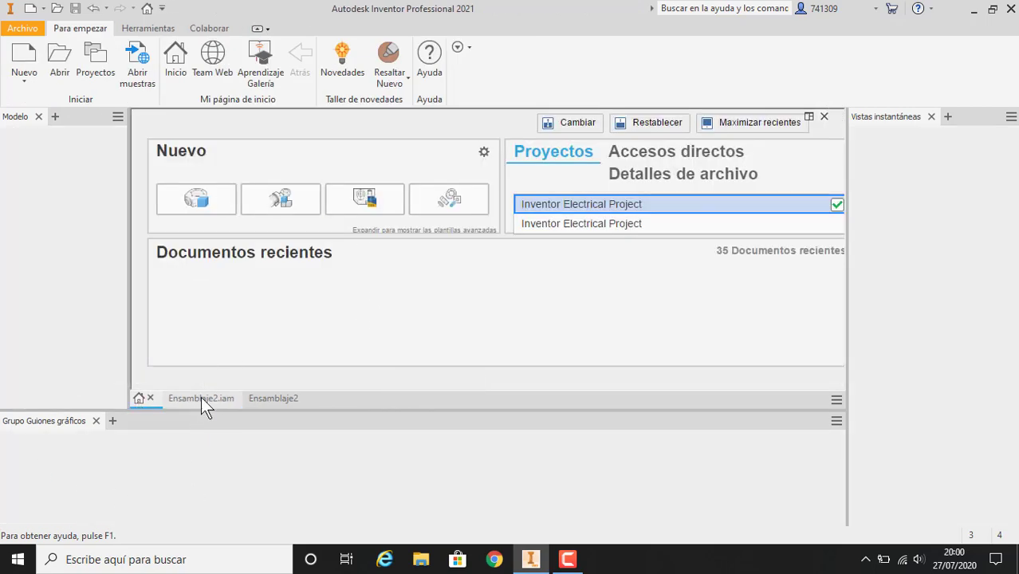
click(201, 397)
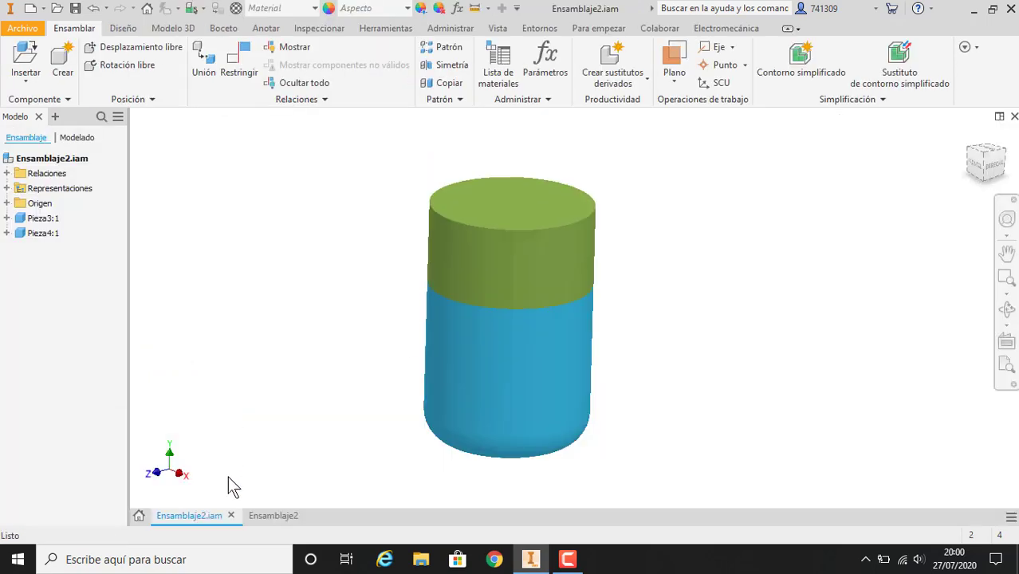
click(269, 516)
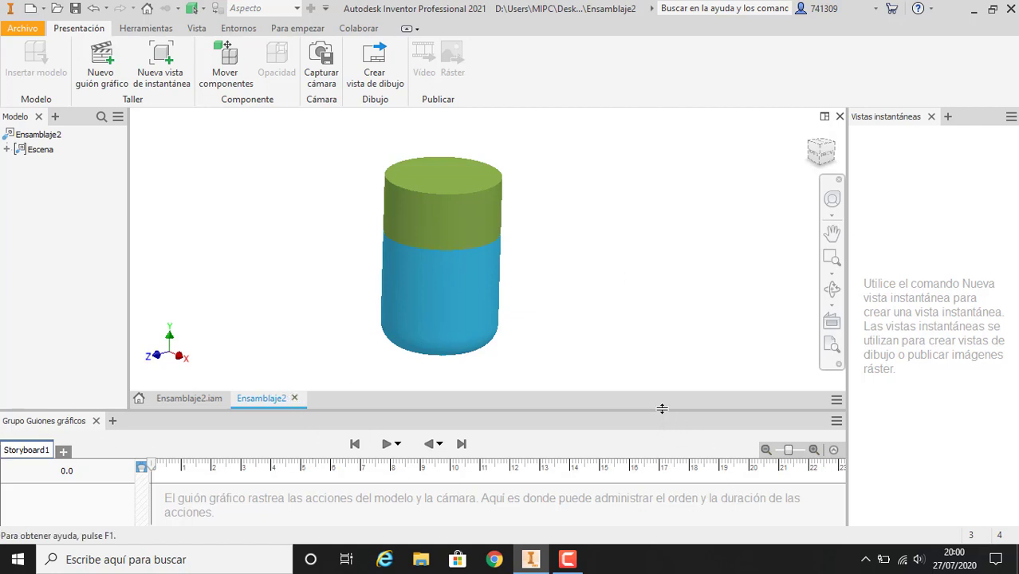
drag(656, 410, 674, 367)
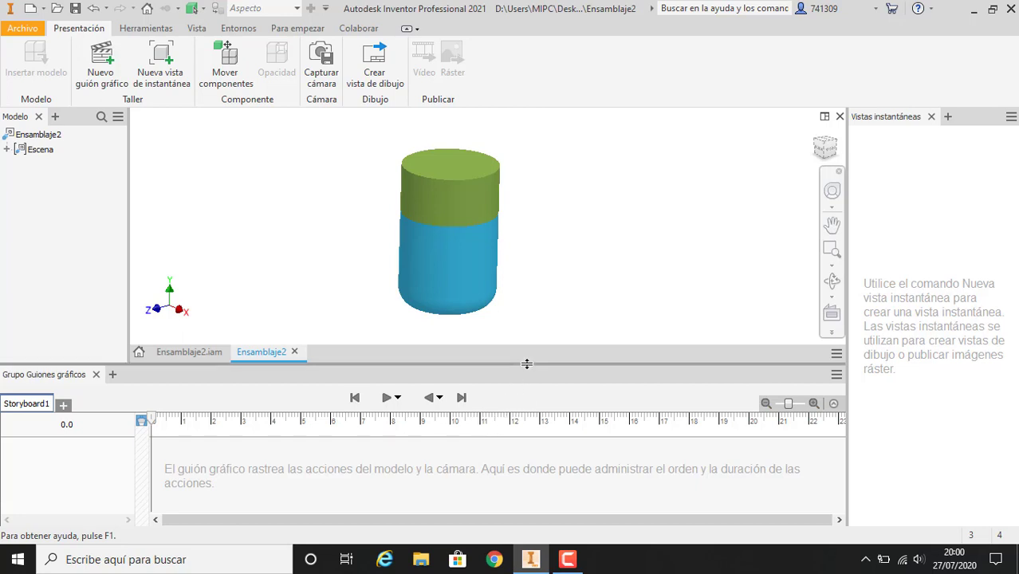
drag(526, 364, 505, 411)
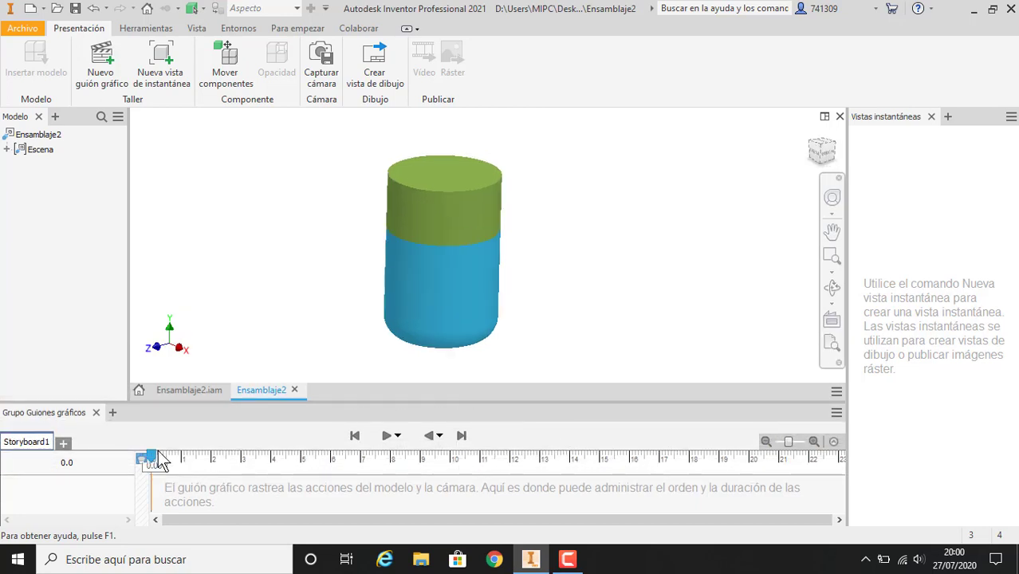
Place the storyboard playhead at 3.1 s, capture a new snapshot view there, and enlarge the storyboard area
drag(158, 457, 244, 459)
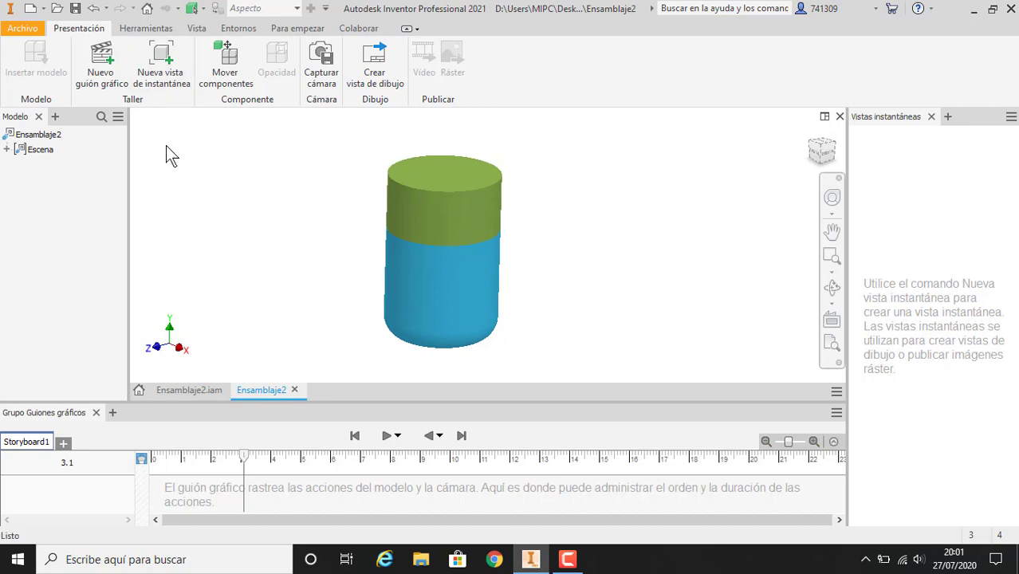
click(180, 92)
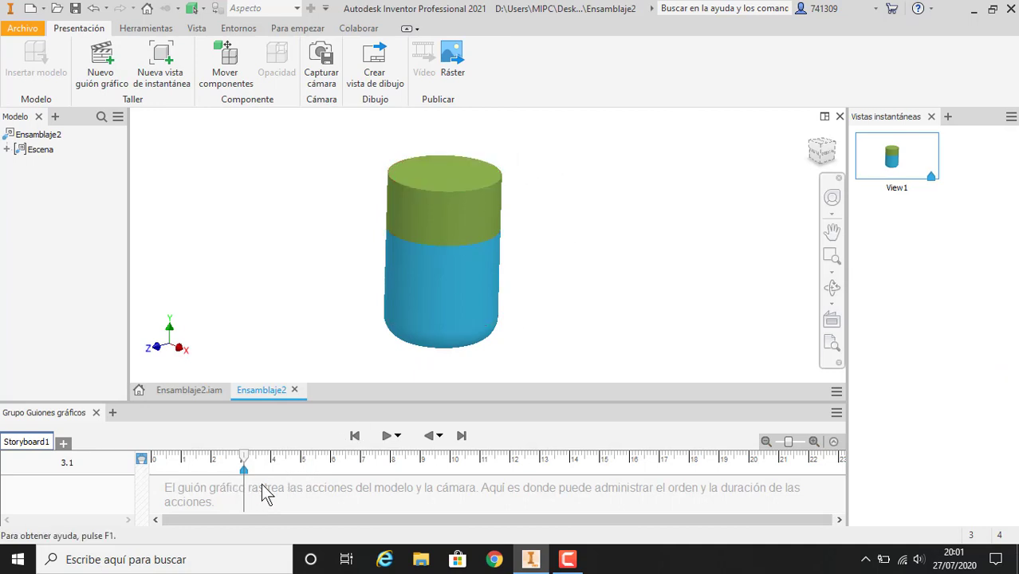
drag(343, 403, 348, 323)
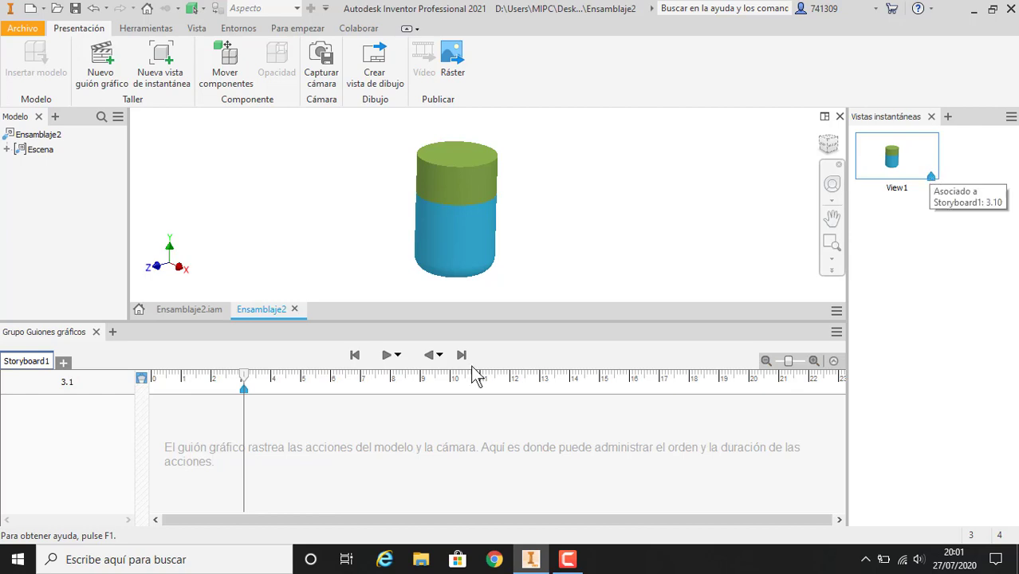
Move the storyboard playhead to 5.8 s and delete the snapshot view View1
drag(245, 376, 325, 392)
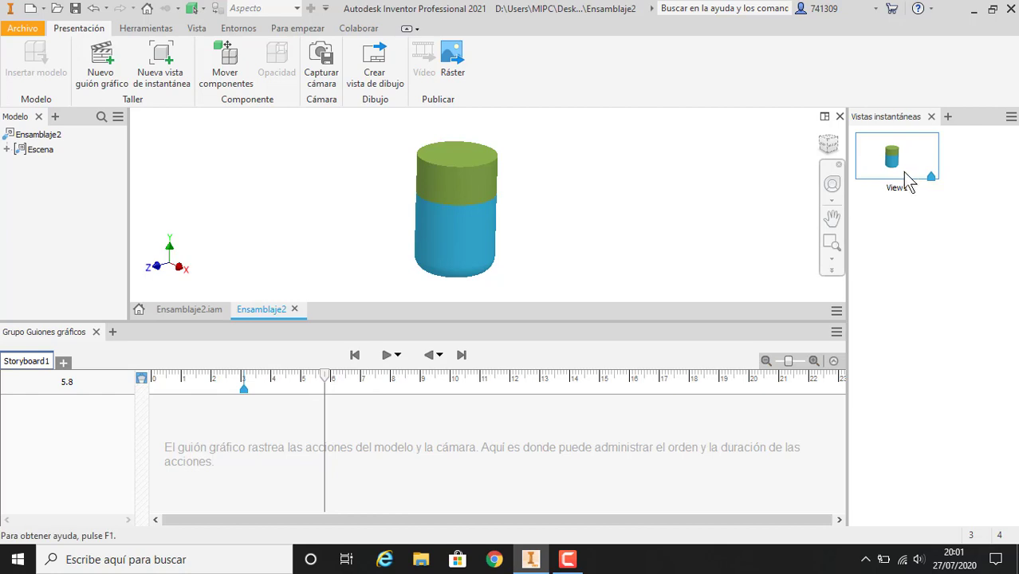
key(Delete)
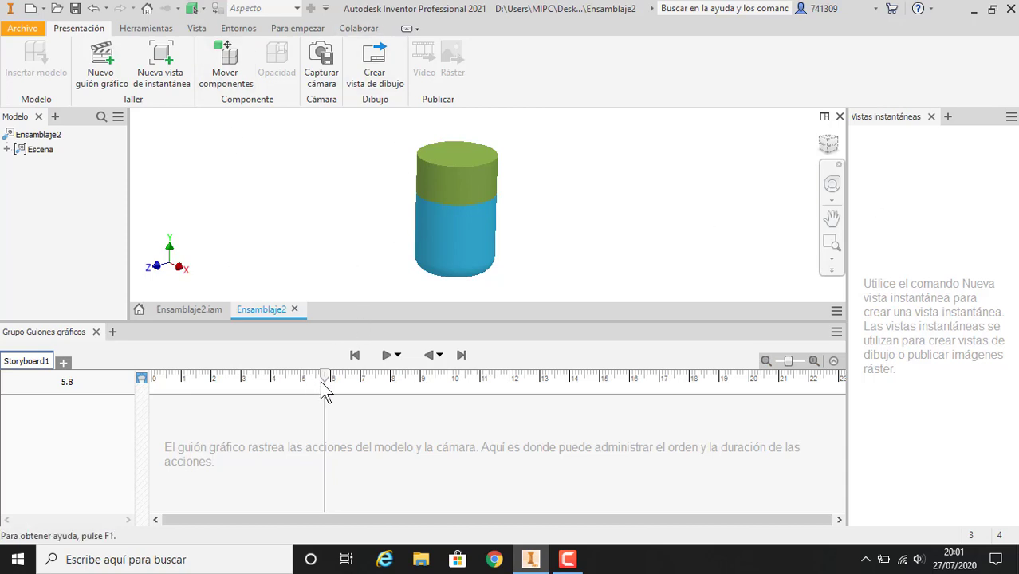
Place the playhead in the scratch zone before the start of the timeline and shrink the storyboard area
drag(327, 381, 126, 389)
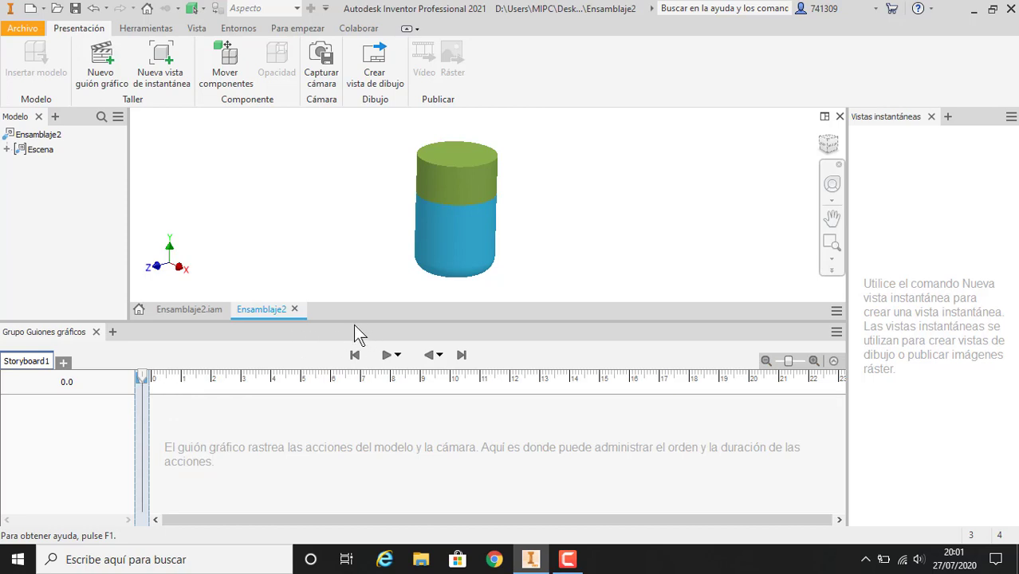
scroll(466, 239, up, 2)
scroll(466, 243, down, 5)
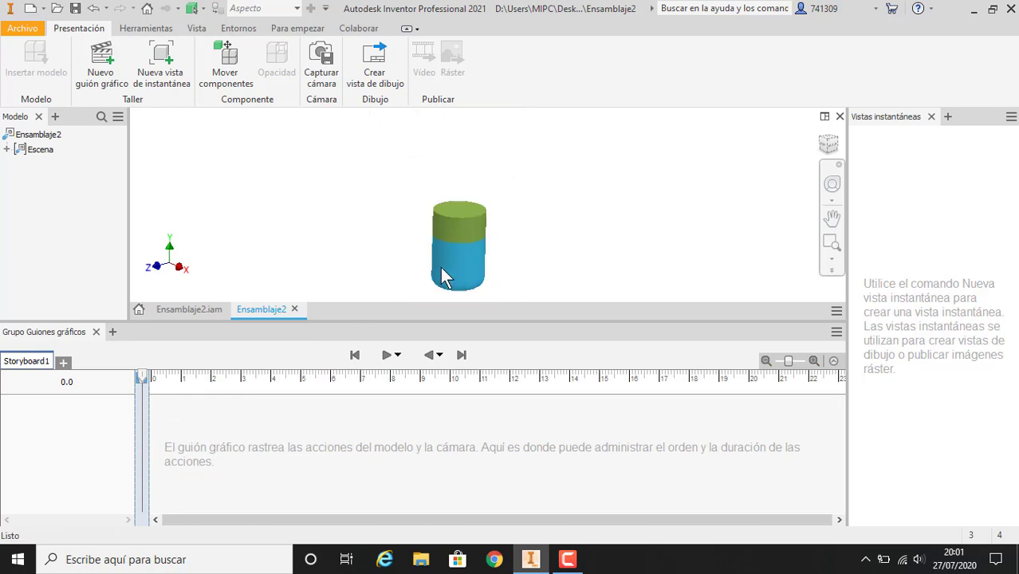
drag(486, 321, 496, 456)
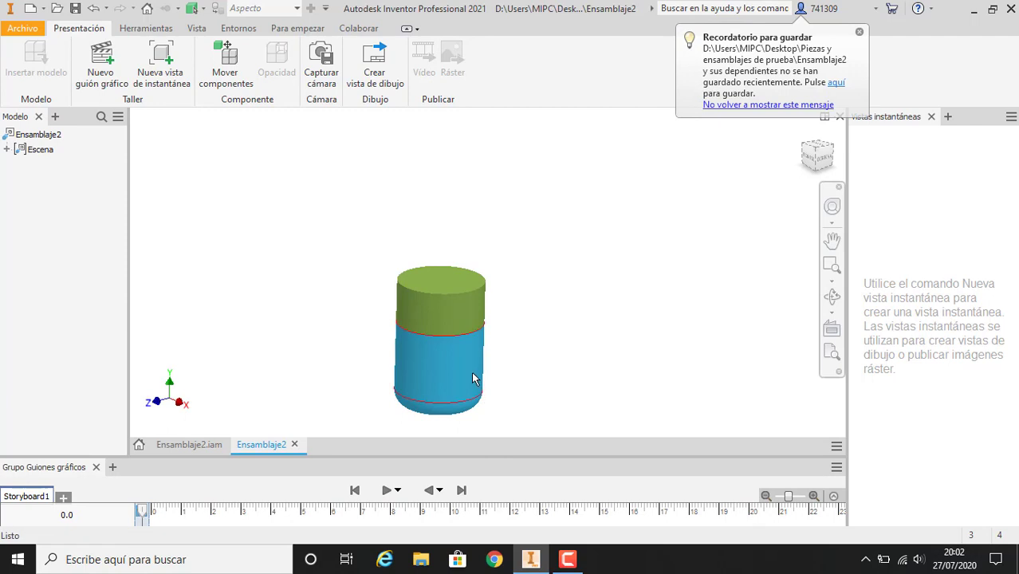
Set the green cap's opacity to 50, breaking the scene's associativity with the design view
click(444, 306)
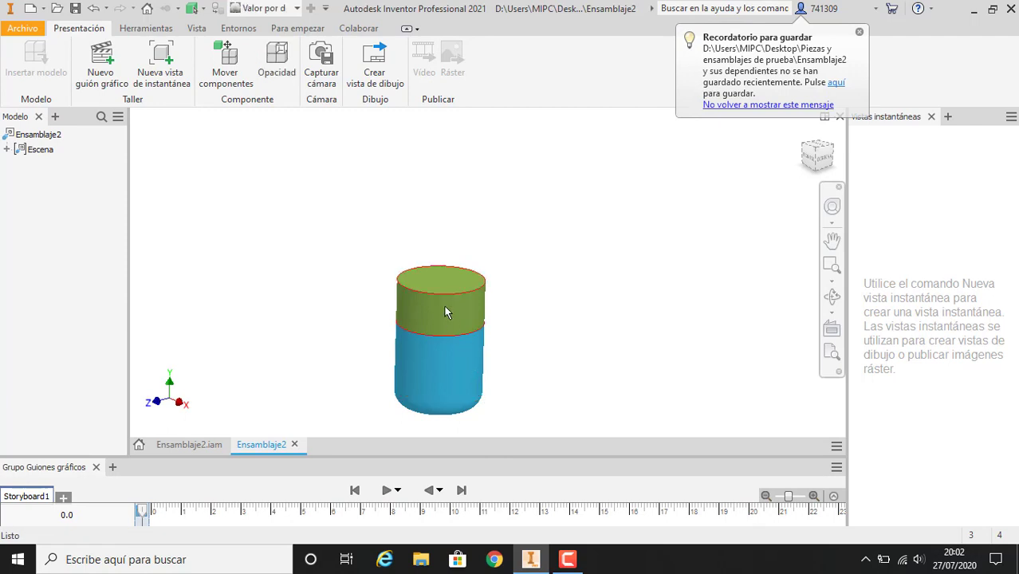
mouse_move(444, 312)
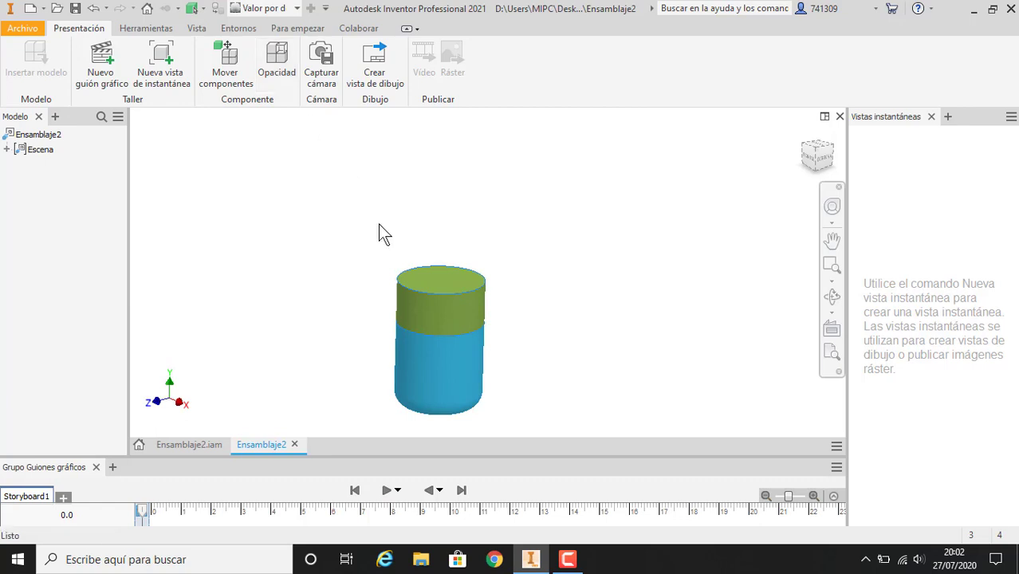
click(277, 64)
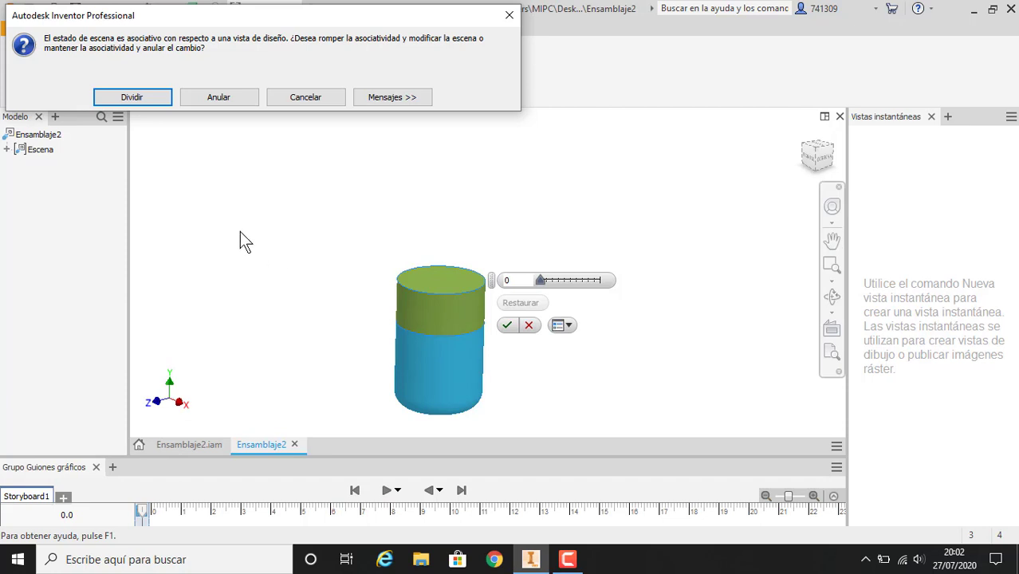
click(146, 96)
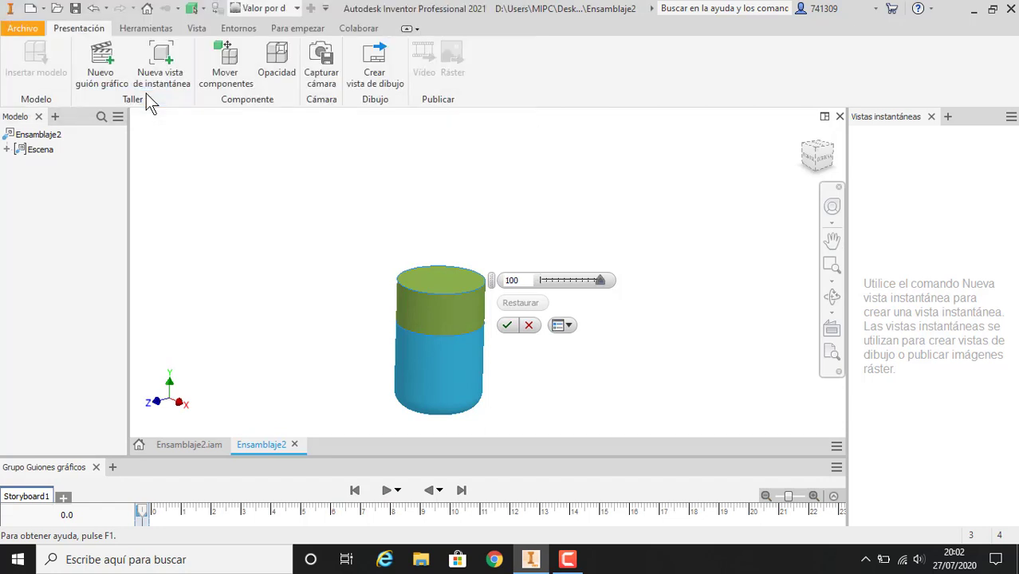
click(596, 281)
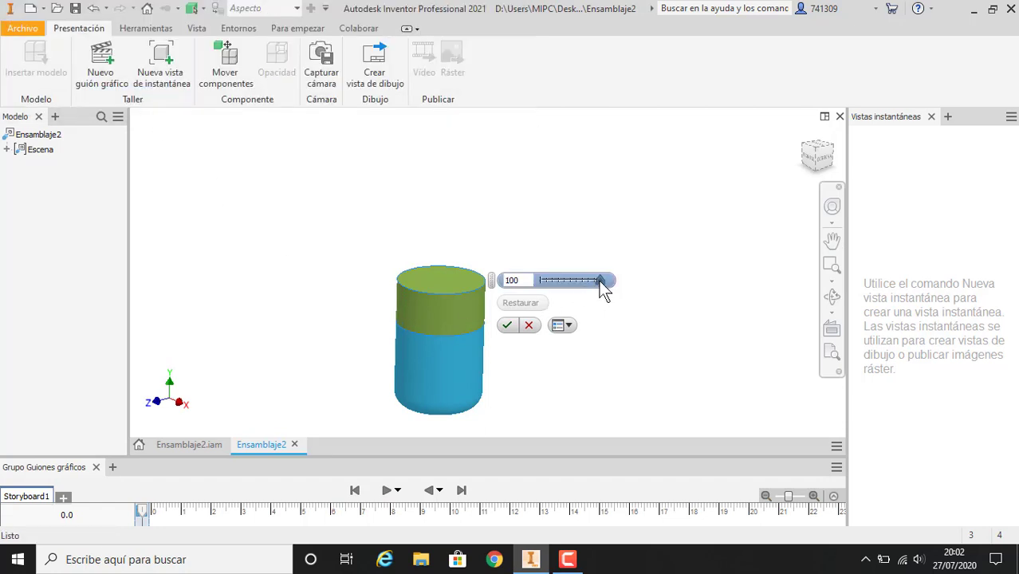
drag(597, 281, 568, 281)
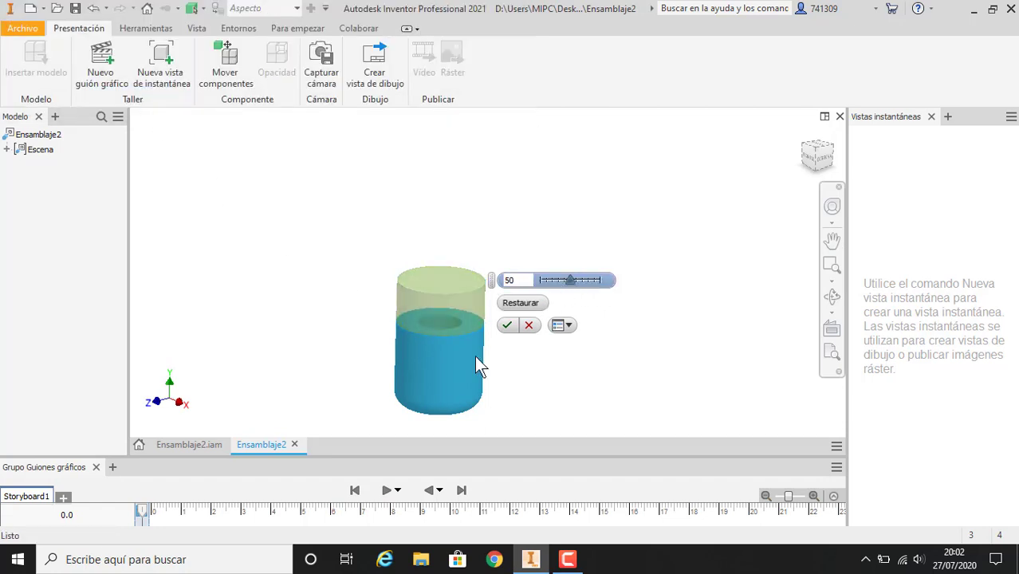
scroll(376, 272, down, 5)
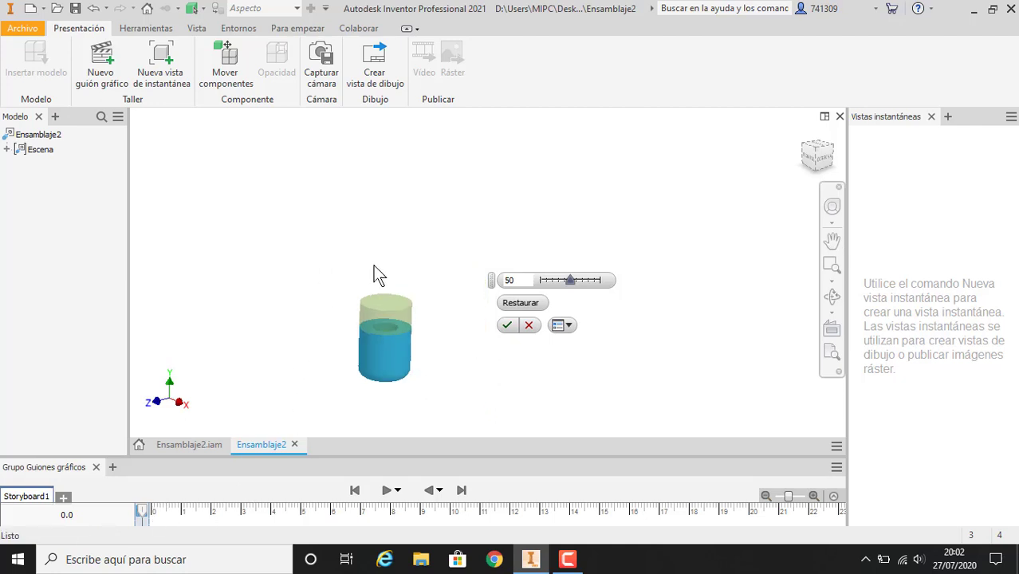
scroll(534, 206, up, 5)
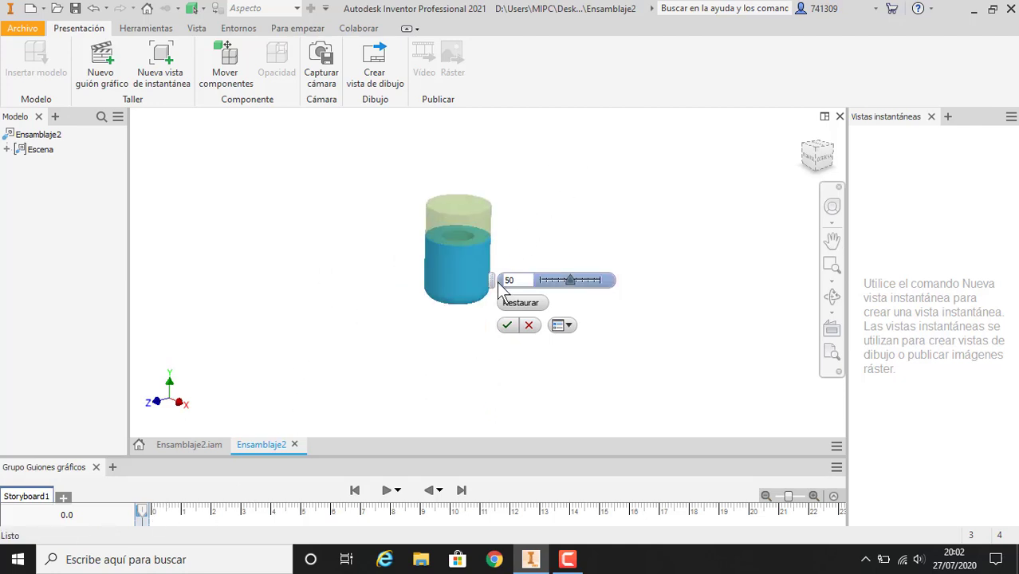
click(507, 324)
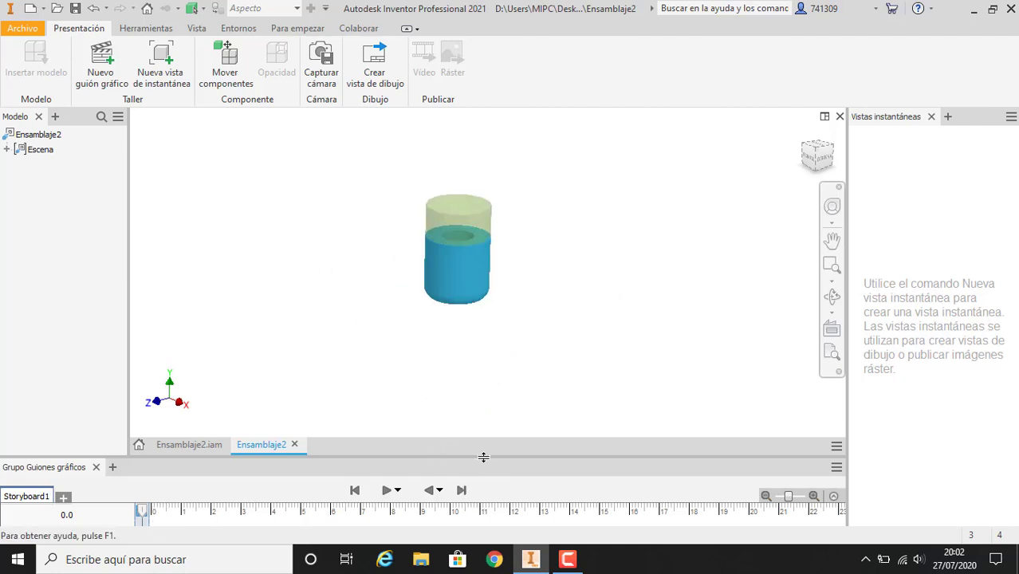
Enlarge the storyboard area and move the playhead out of the scratch zone onto the timeline
drag(484, 457, 503, 350)
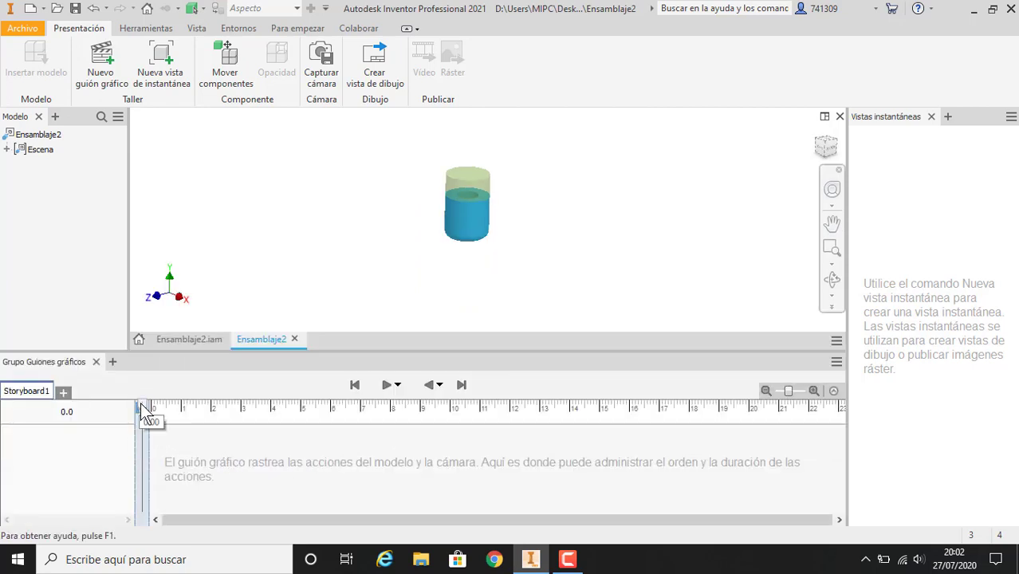
drag(142, 410, 242, 410)
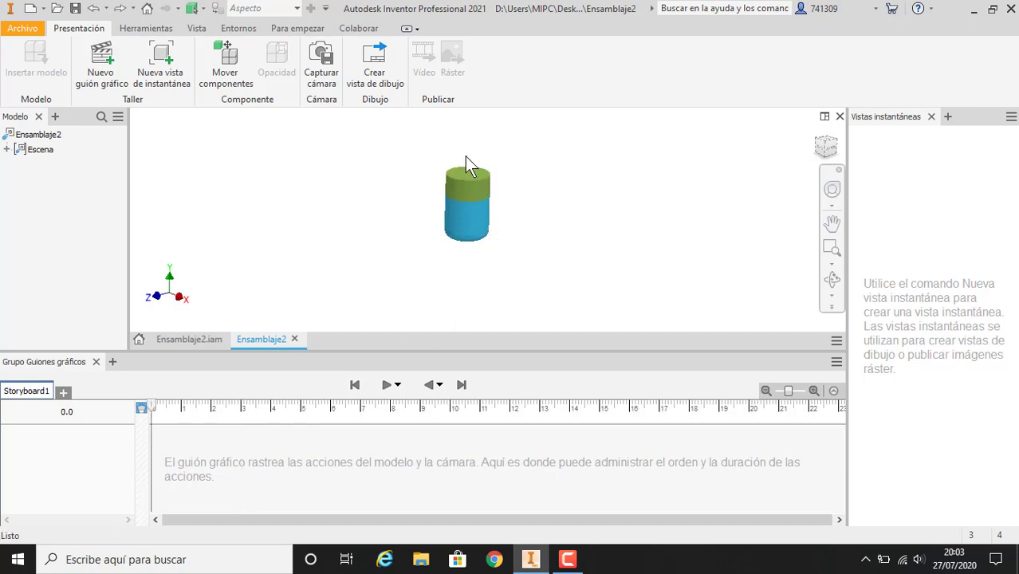
Move the storyboard playhead to 3.0 s and set the green cap's opacity to 50, breaking the scene's associativity with the design view
drag(149, 410, 244, 405)
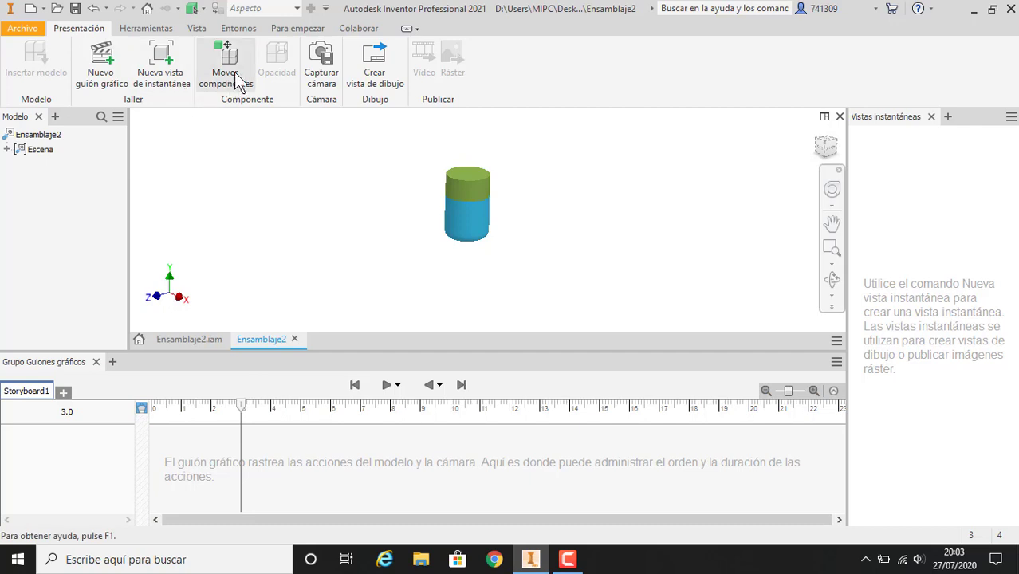
click(459, 187)
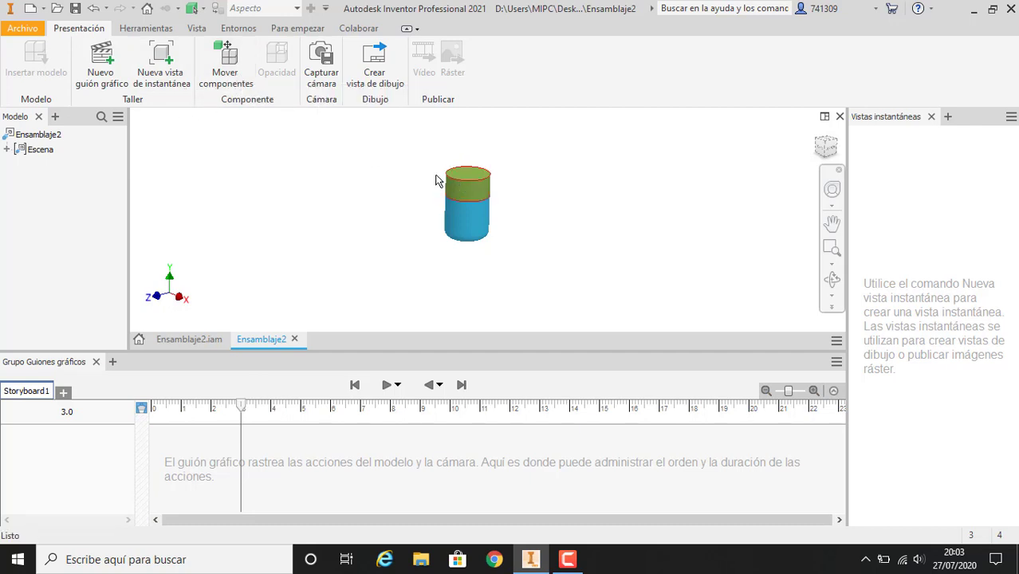
click(274, 60)
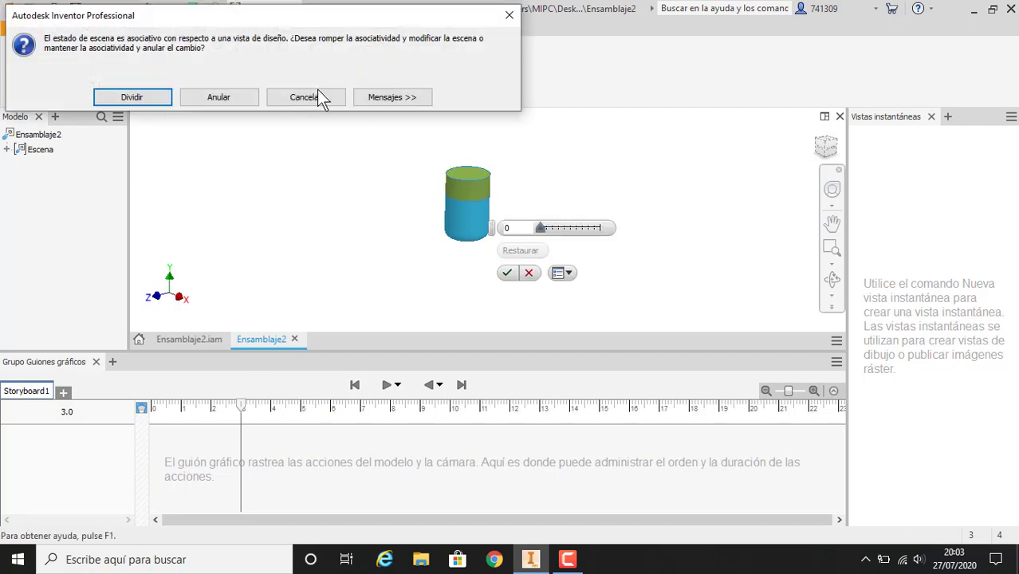
click(130, 98)
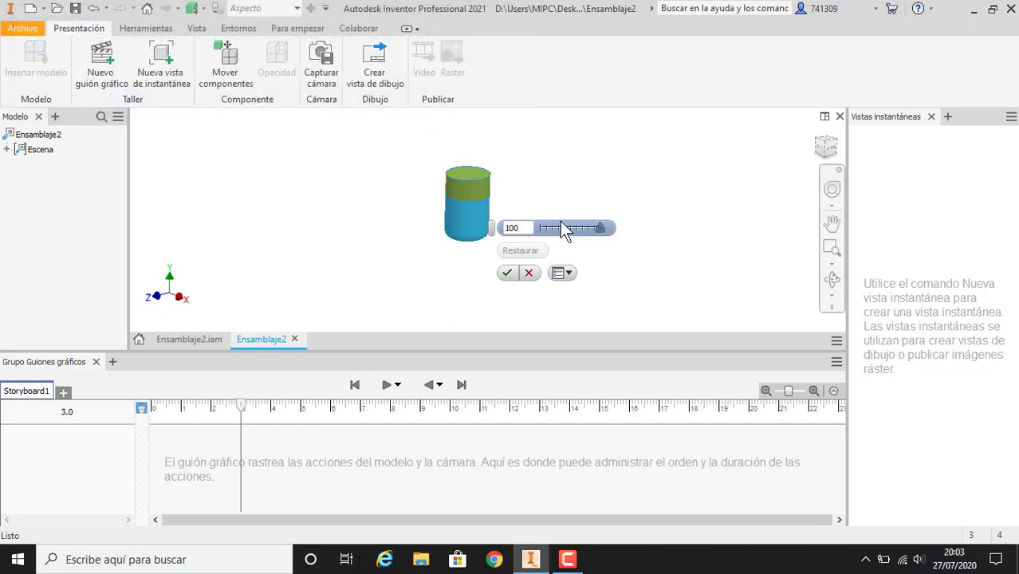
drag(598, 228, 561, 229)
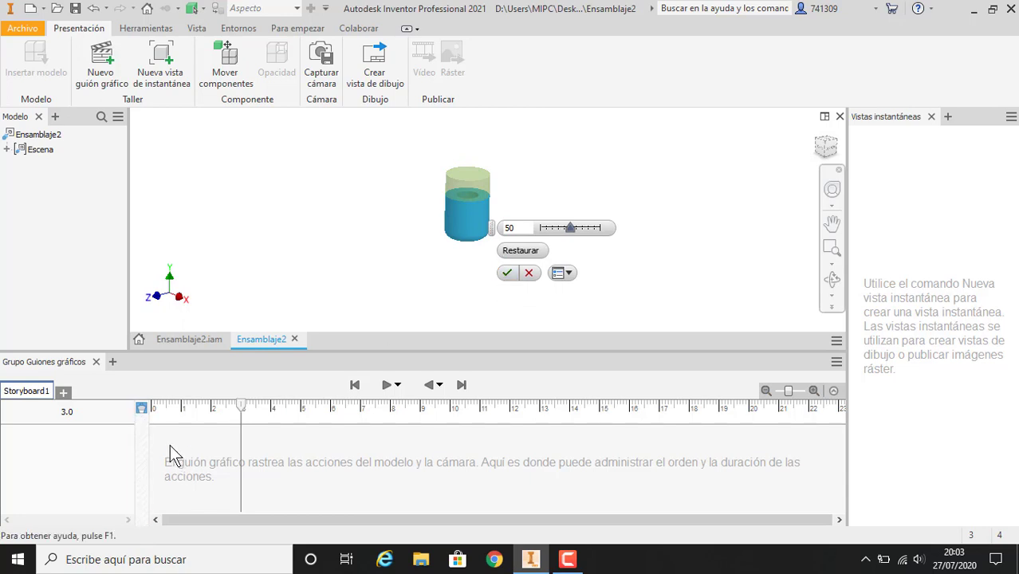
click(508, 273)
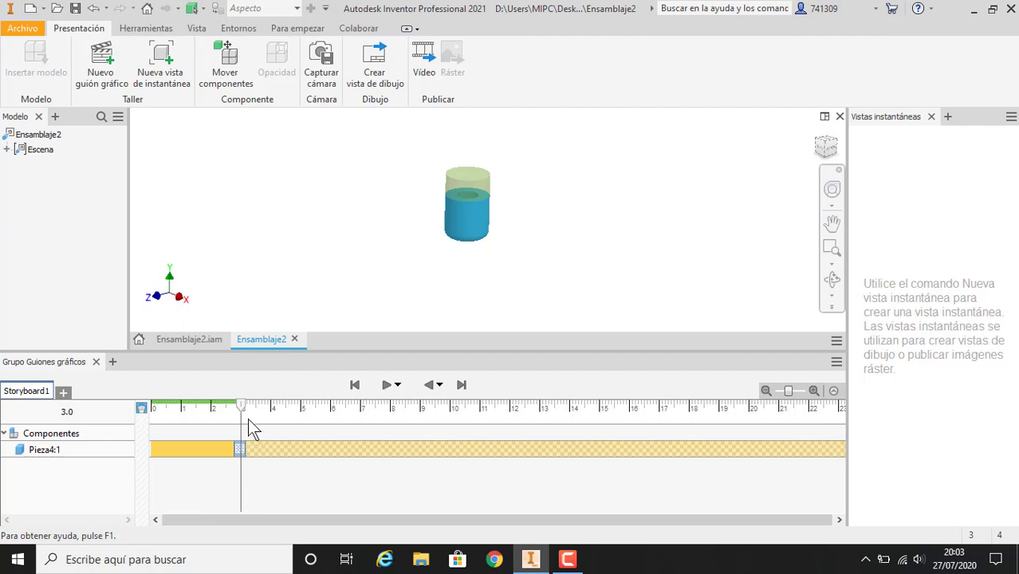
Stretch the Pieza4:1 opacity action to span from about 0.4 s to 3.0 s, and return the playhead to 0.0
mouse_move(241, 406)
mouse_down()
mouse_move(231, 404)
mouse_move(248, 418)
mouse_up()
drag(231, 452, 171, 452)
drag(239, 410, 153, 415)
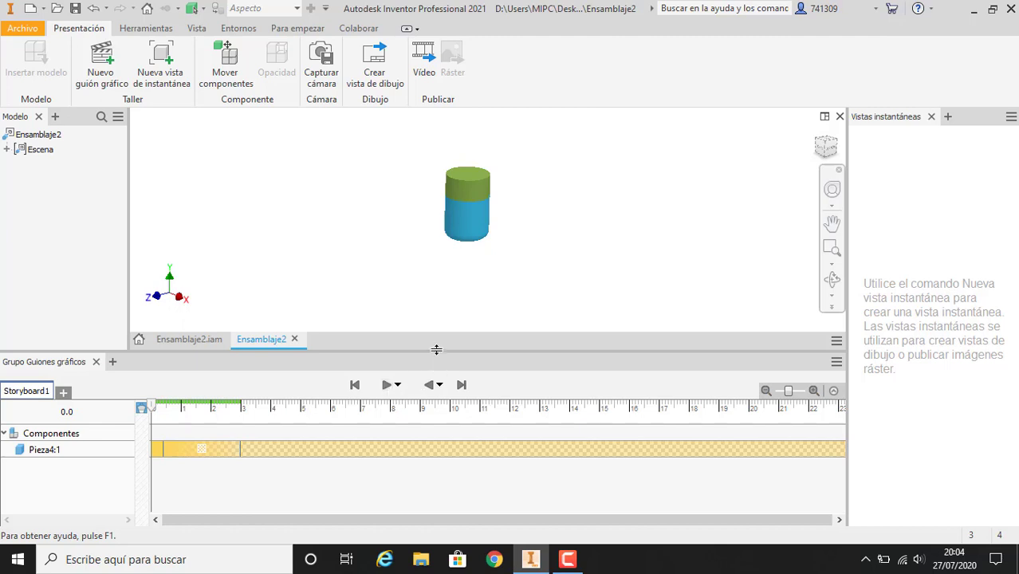
Shrink the storyboard area to enlarge the model view, play the storyboard animation, and enlarge the storyboard area again
drag(438, 351, 447, 437)
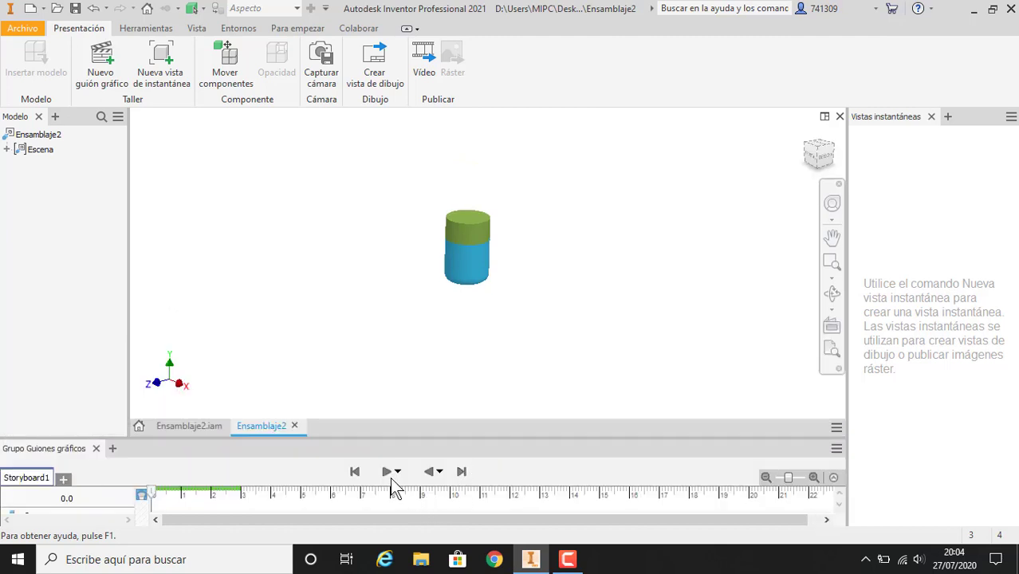
click(386, 474)
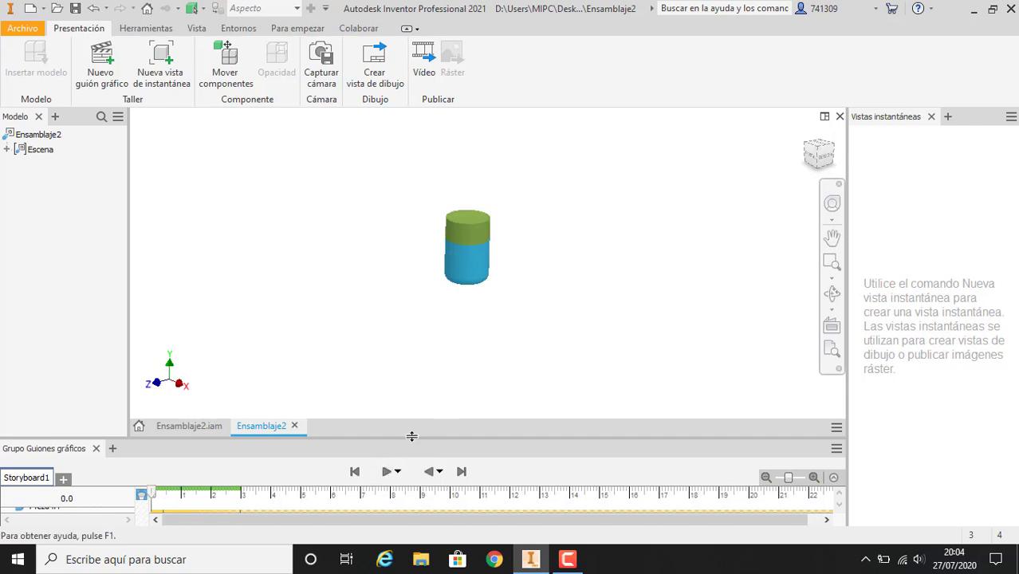
drag(437, 436, 437, 299)
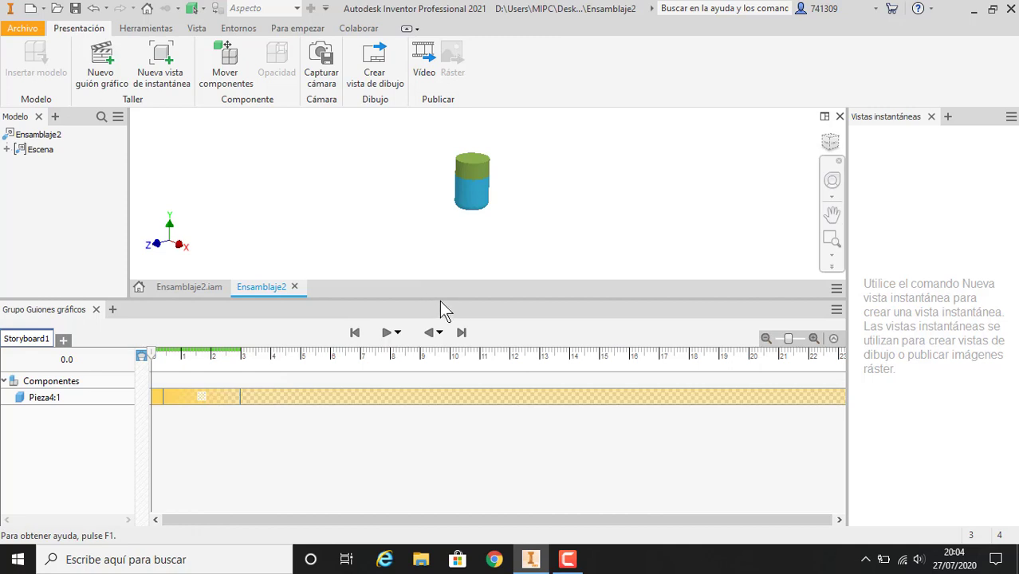
drag(445, 297, 445, 353)
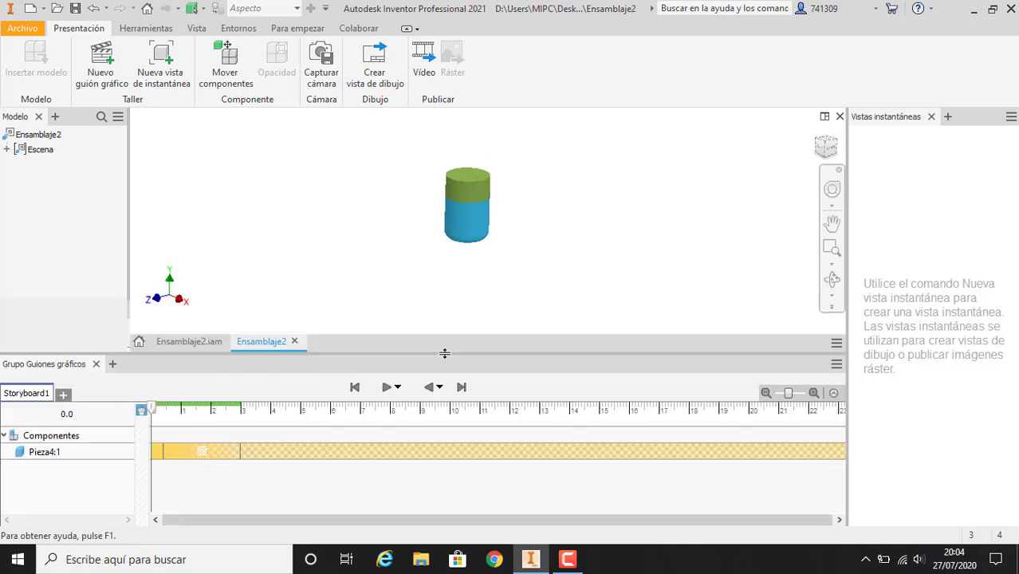
Try an opacity of 50 on the blue body at 0.0 s, check it at 3.1 s, and undo the change
click(482, 224)
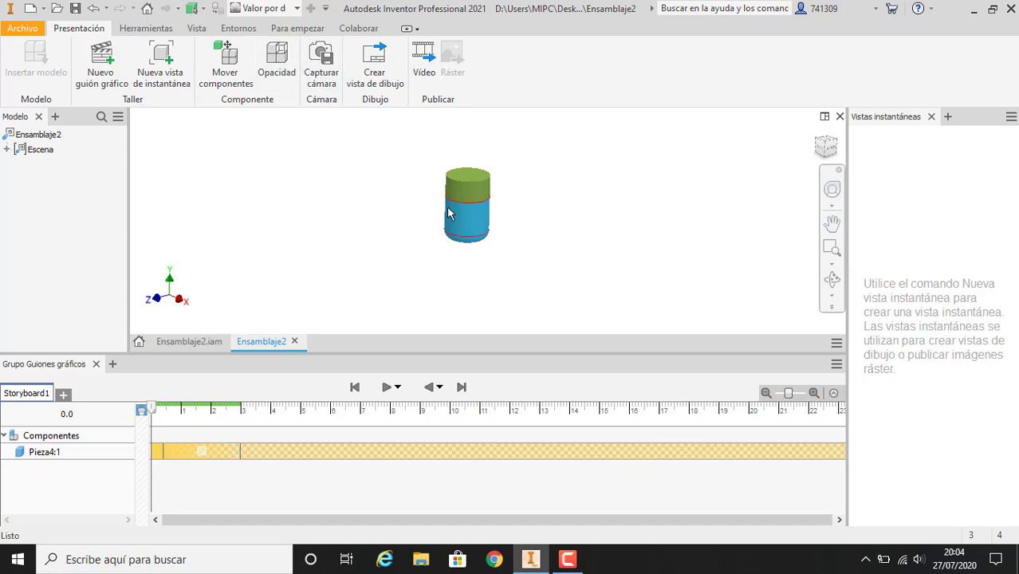
right_click(470, 235)
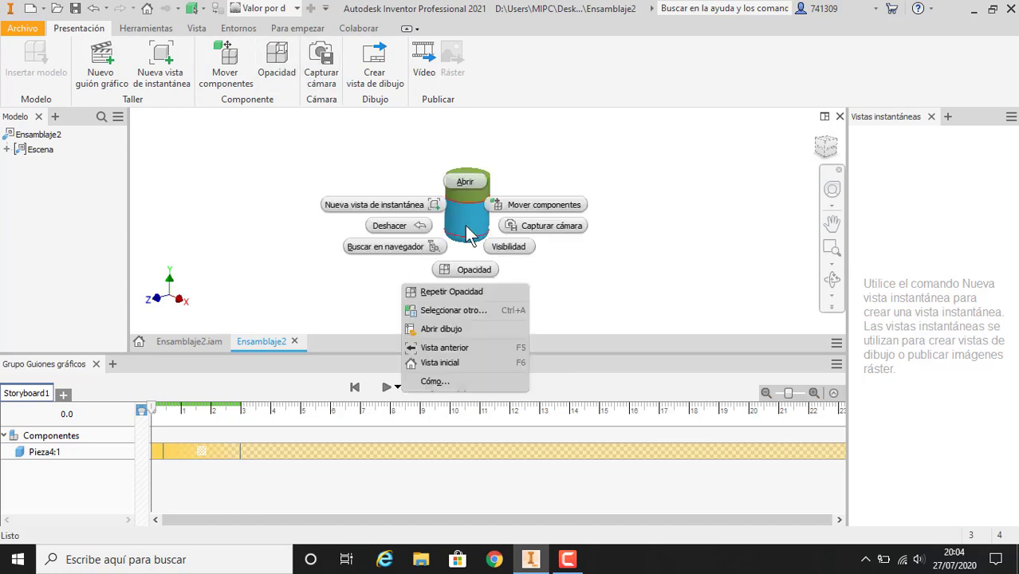
click(474, 269)
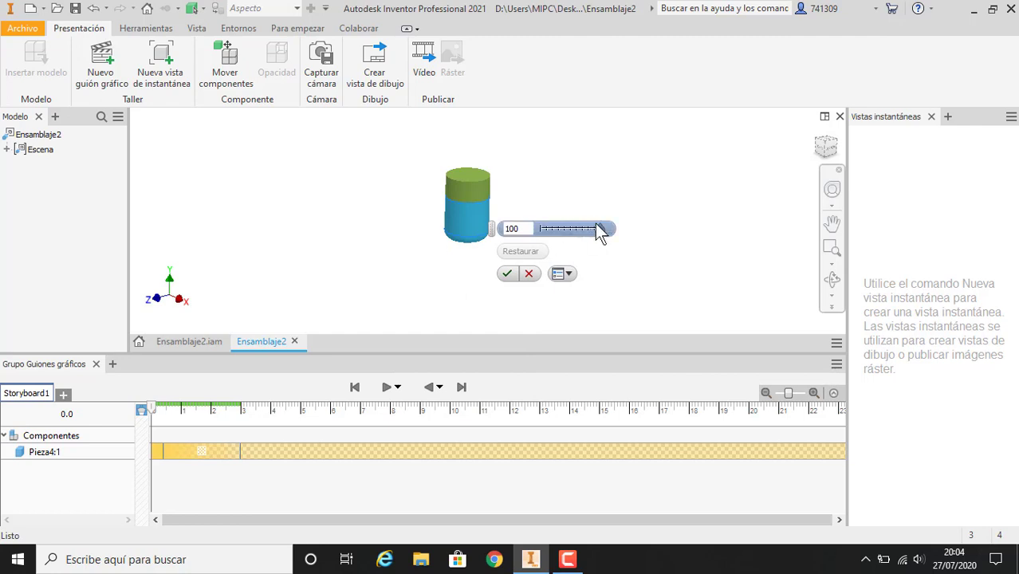
drag(596, 223, 562, 232)
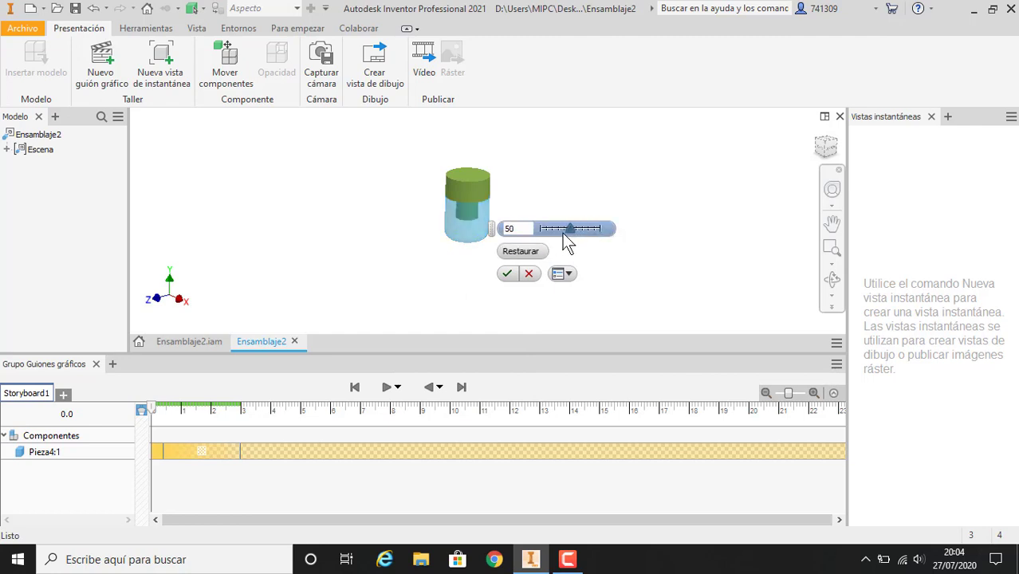
click(511, 274)
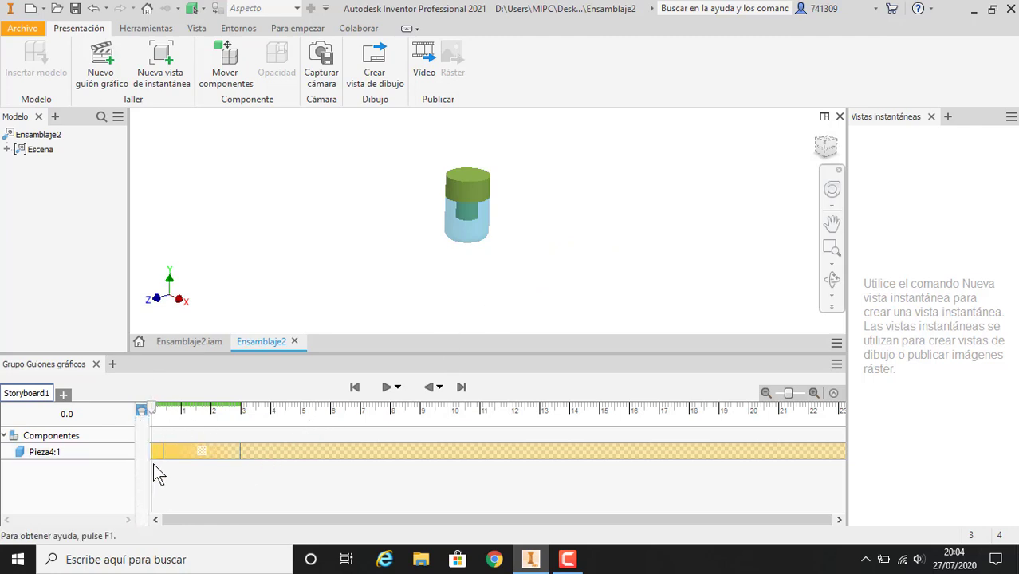
drag(154, 412, 244, 409)
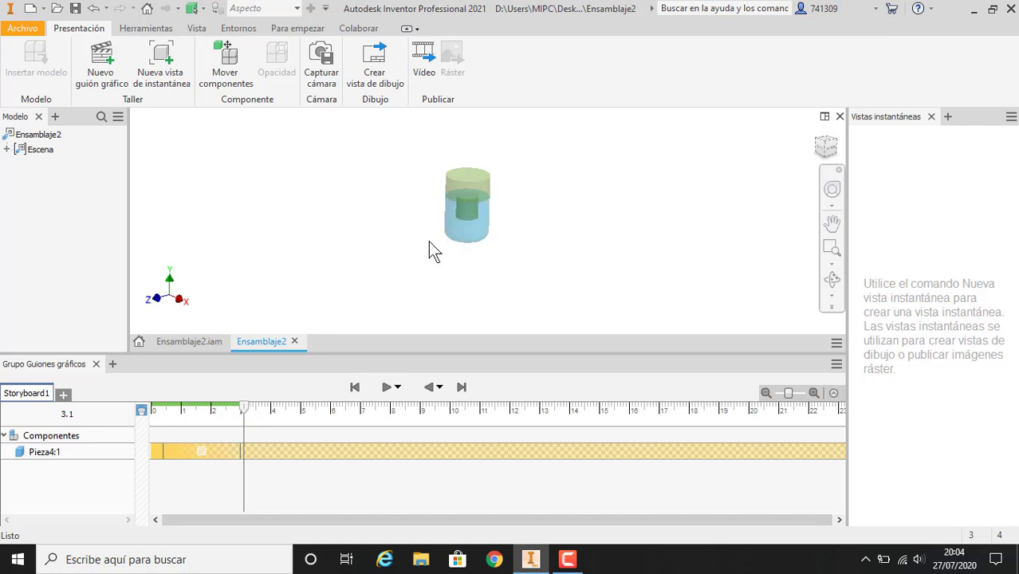
key(ctrl+z)
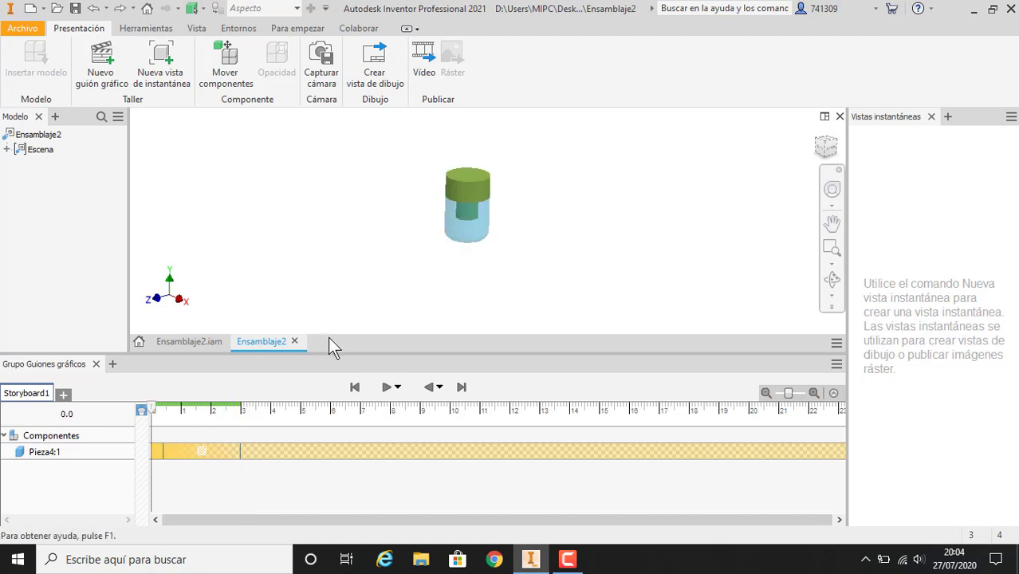
key(ctrl+z)
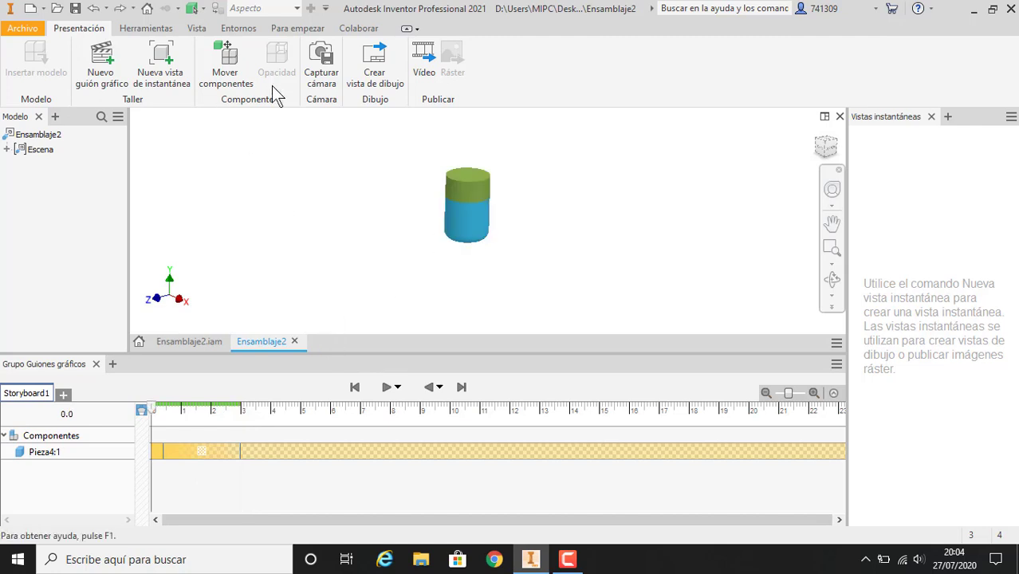
Move the playhead to 3.4 s and set the blue body's opacity to 55
drag(183, 411, 253, 412)
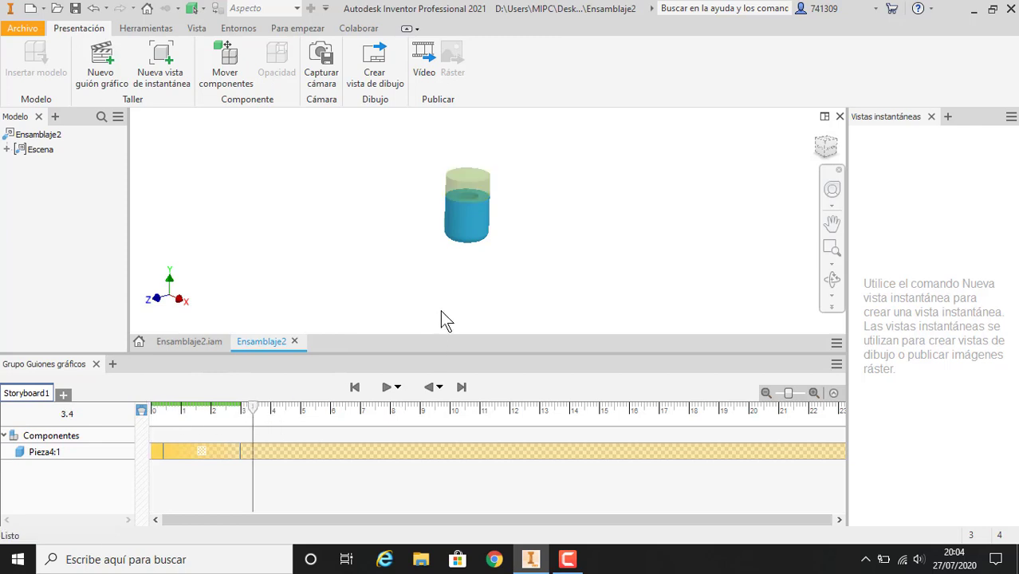
right_click(479, 236)
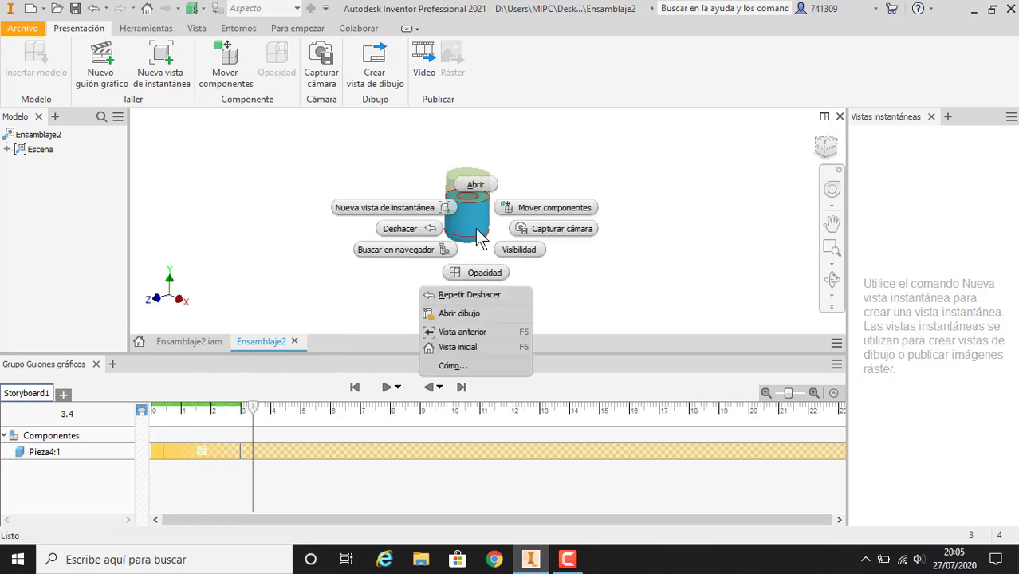
click(483, 273)
click(570, 229)
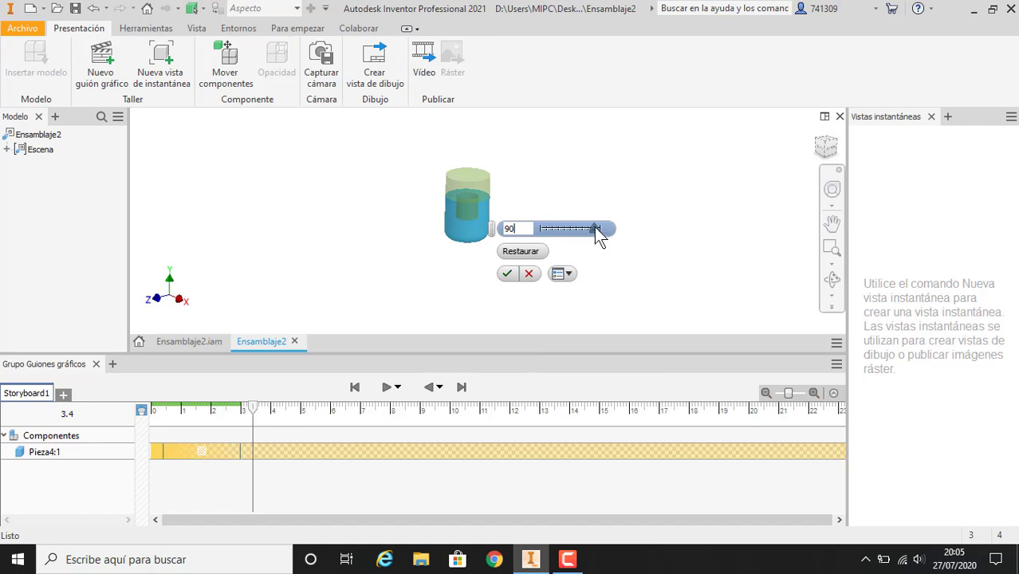
click(580, 228)
drag(579, 228, 562, 231)
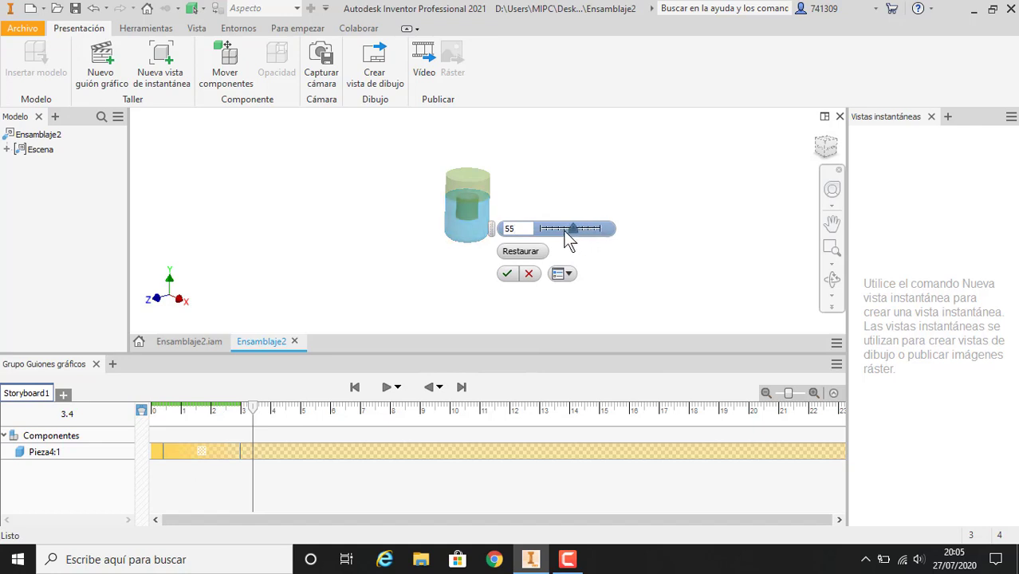
click(507, 274)
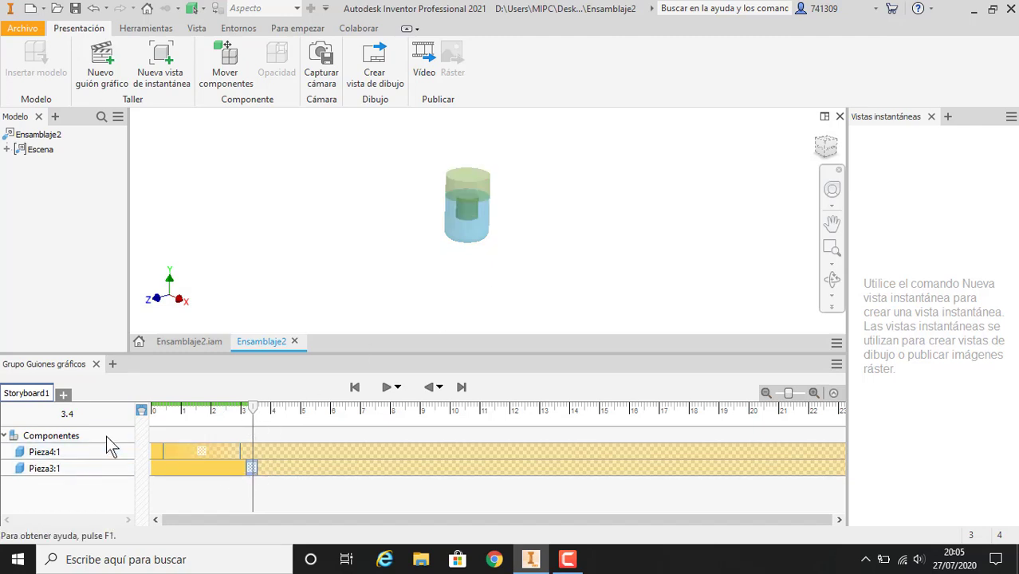
Lengthen the Pieza3:1 opacity action to end at about 5.9 s, and scrub the playhead from 0.3 s to 6.8 s
click(198, 453)
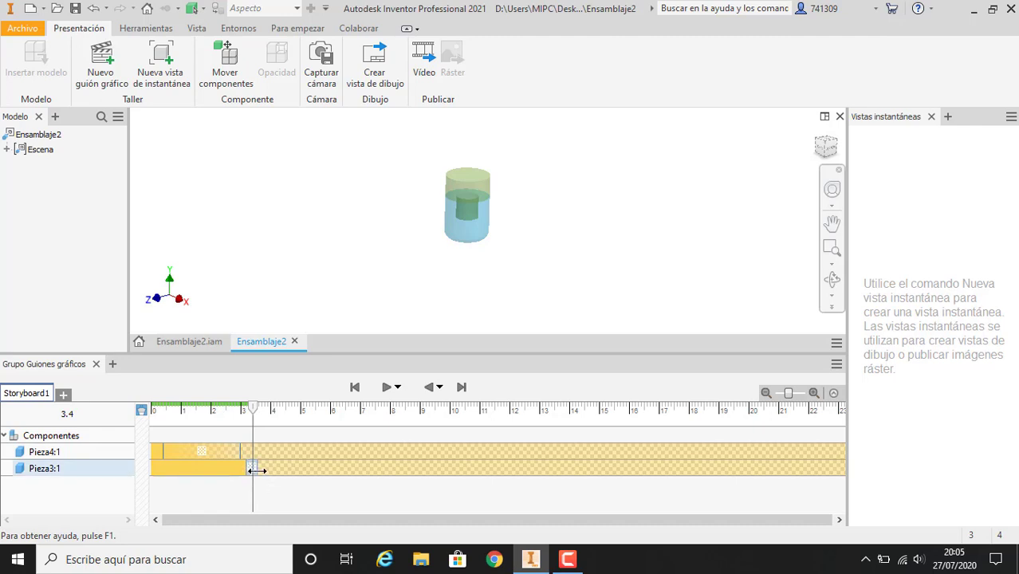
drag(253, 468, 319, 471)
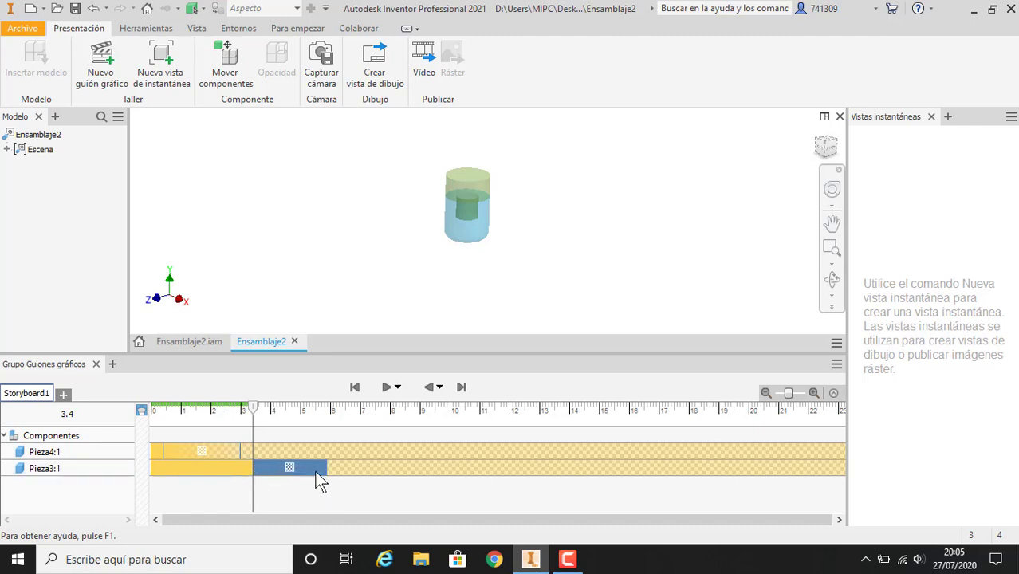
drag(255, 414, 160, 408)
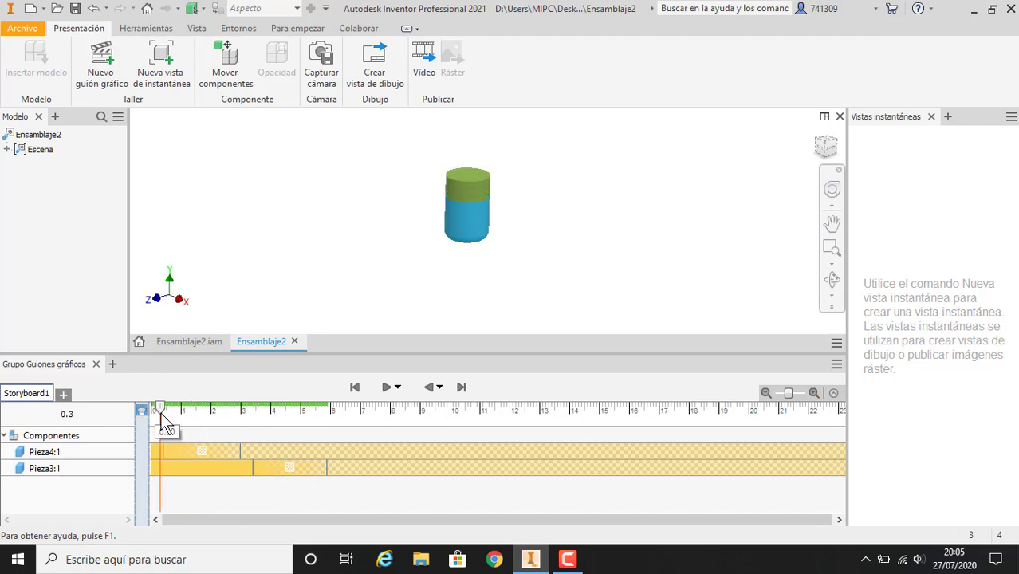
drag(161, 415, 354, 413)
Retime the Pieza4:1 and Pieza3:1 opacity actions to run simultaneously from about 0.4 s to 2.9 s
click(322, 468)
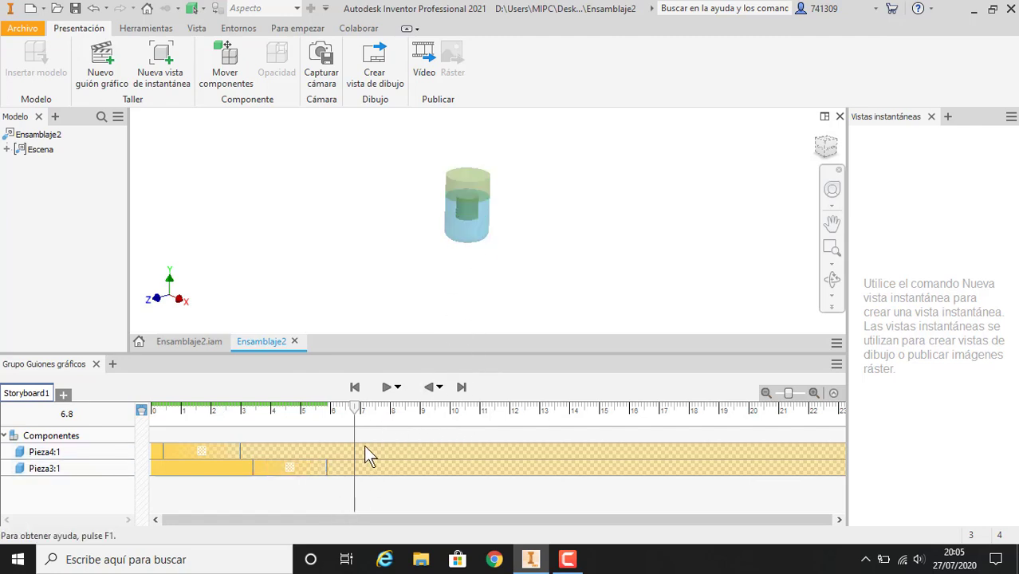
drag(291, 469, 236, 451)
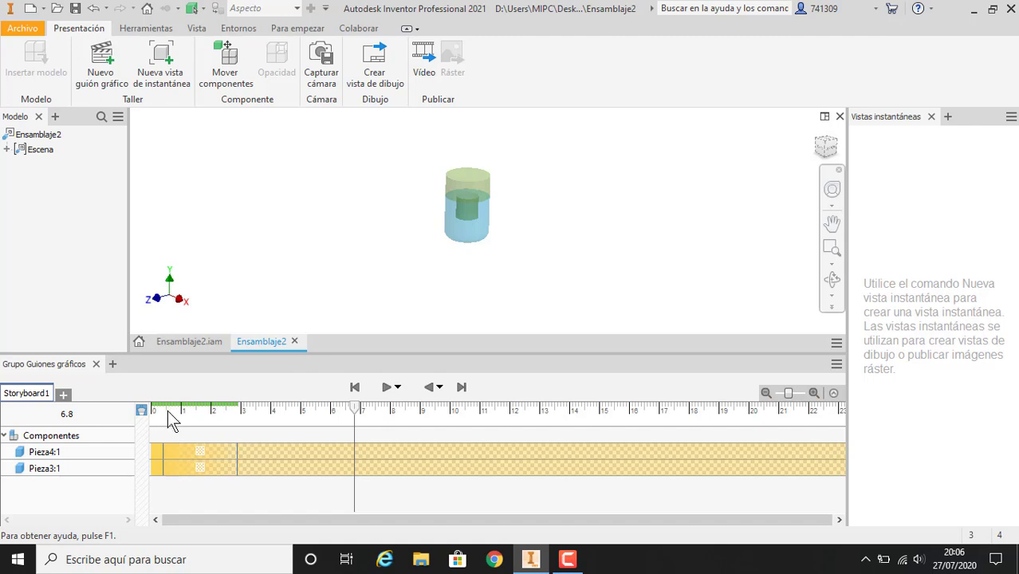
click(174, 464)
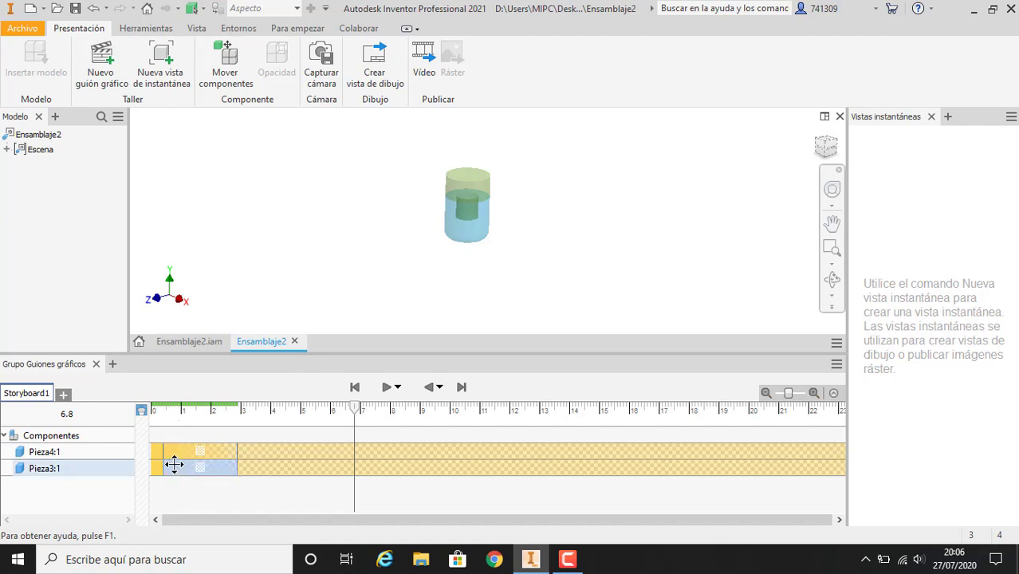
Move the playhead to 4.0 s and delete the opacity action of the blue body Pieza3:1
drag(353, 406, 271, 406)
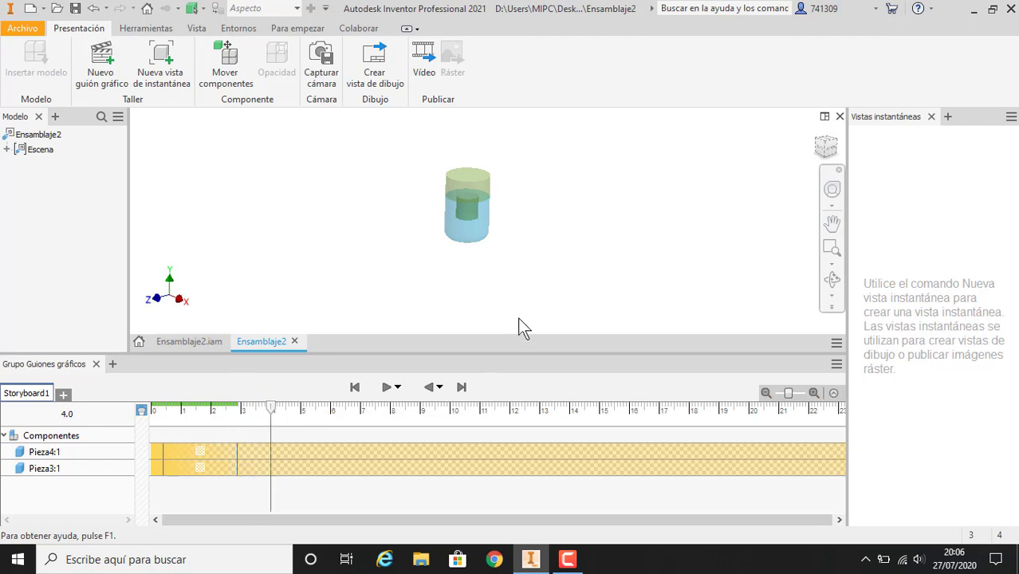
click(479, 222)
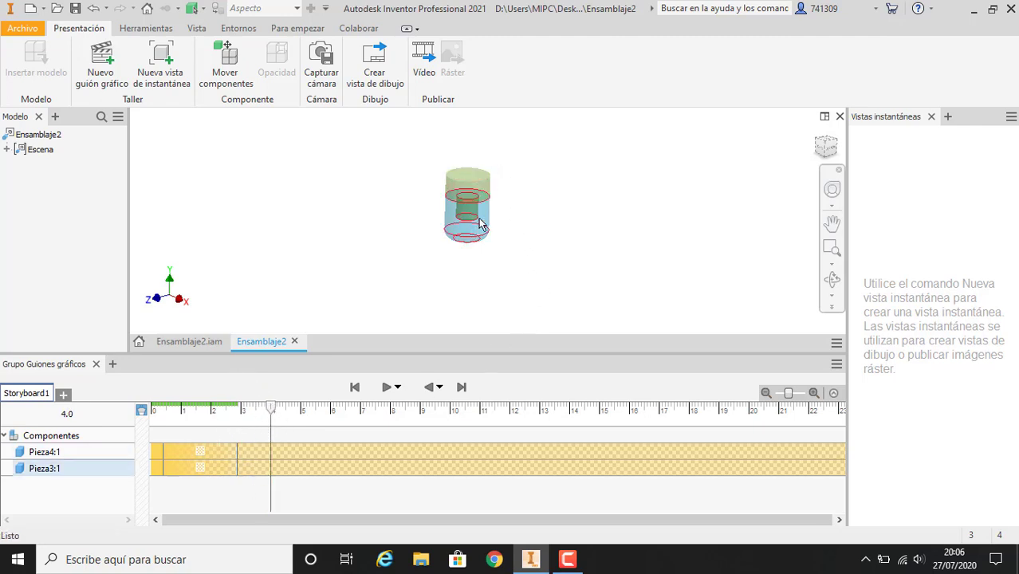
click(568, 268)
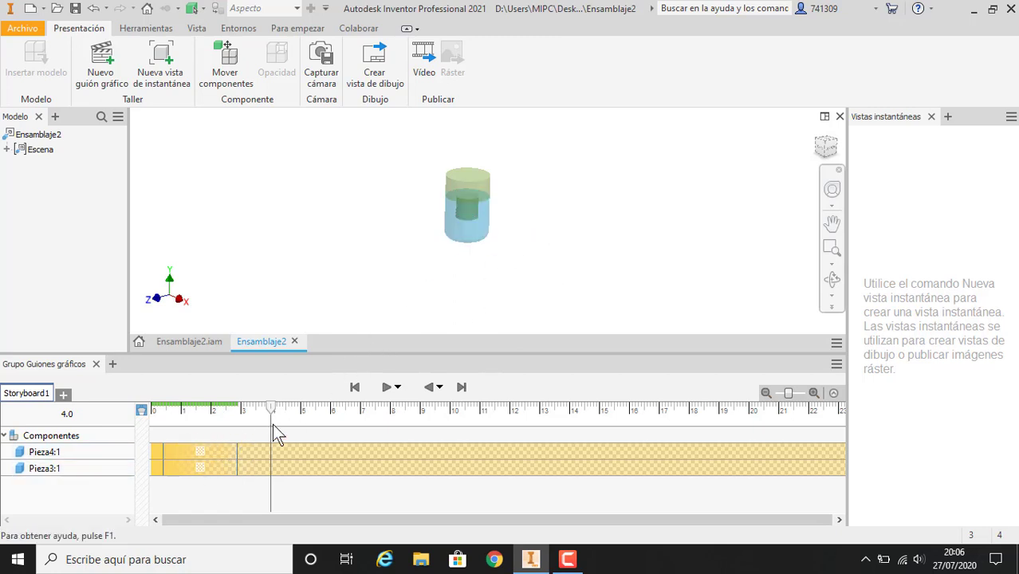
click(207, 468)
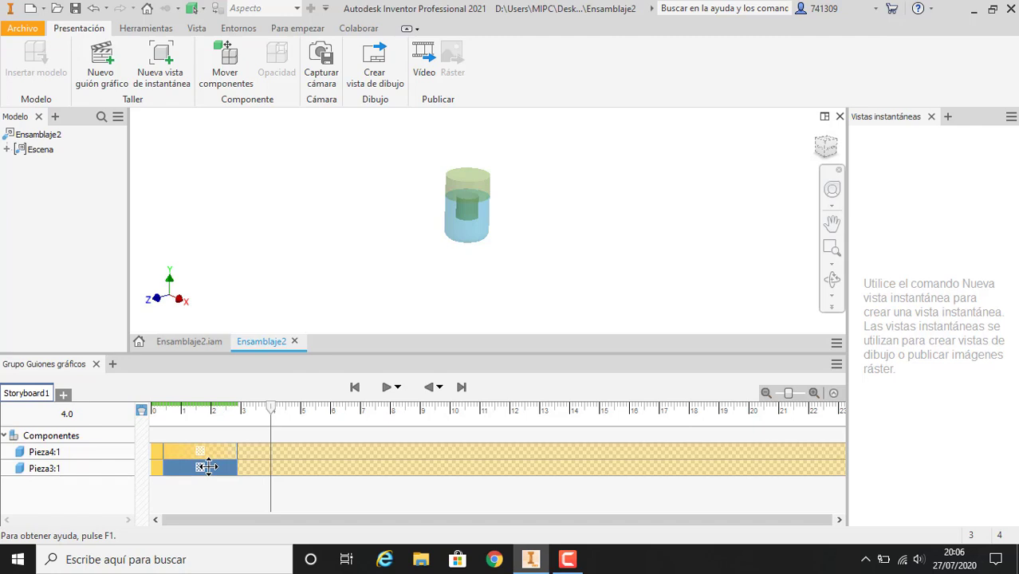
key(Delete)
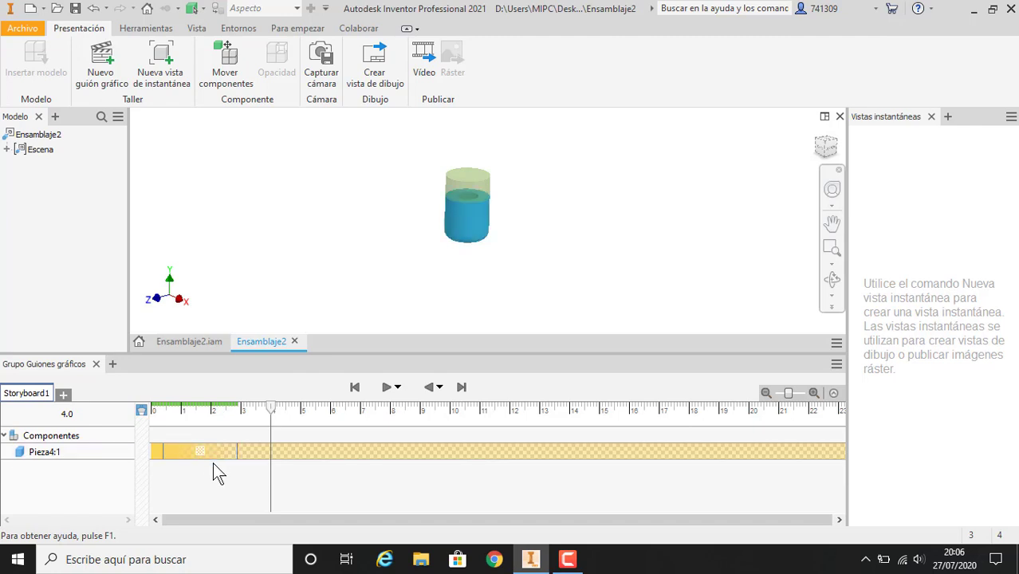
Delete the opacity action of the green body Pieza4:1 from the storyboard
click(219, 449)
key(Delete)
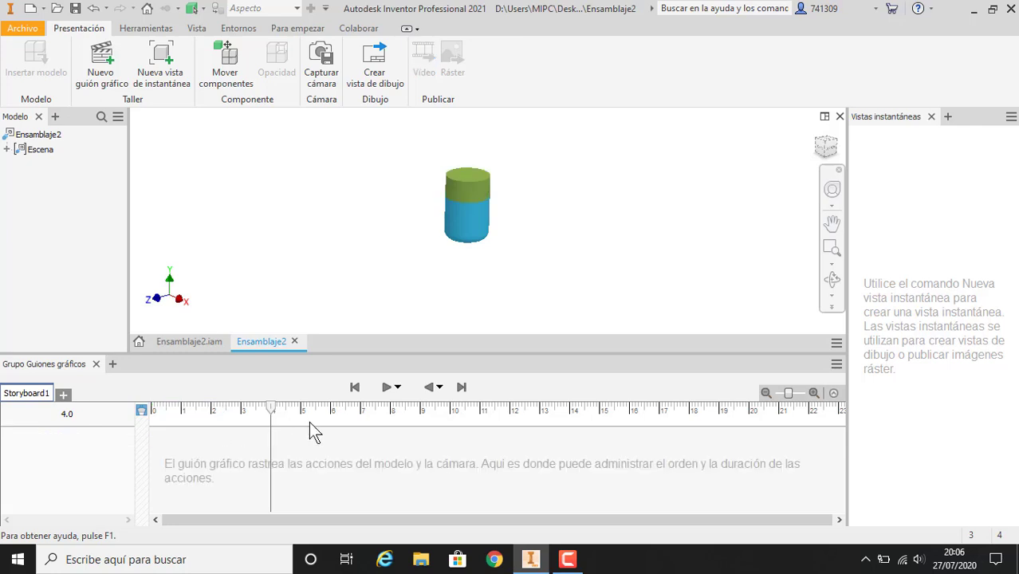
scroll(445, 326, down, 2)
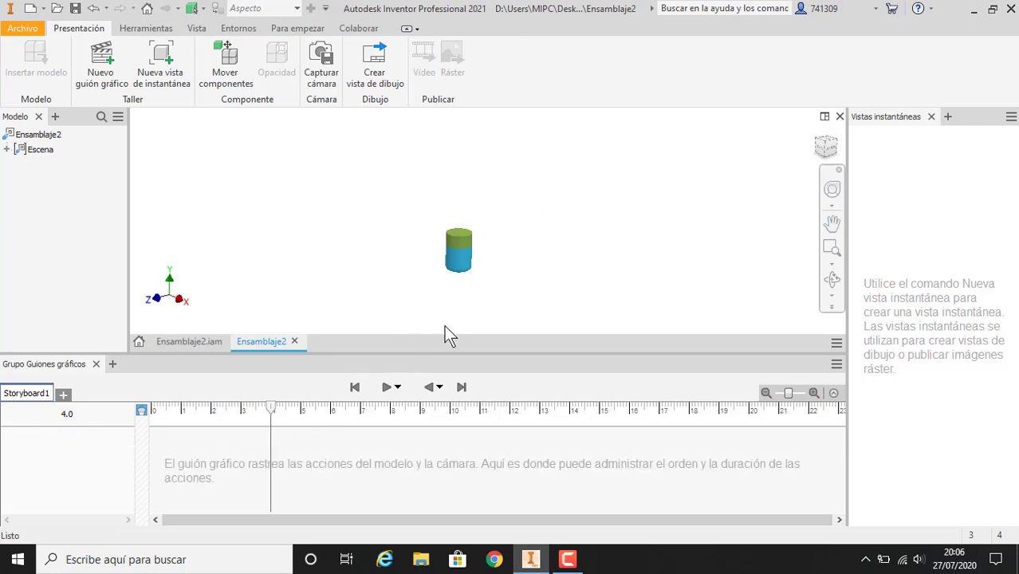
scroll(470, 291, up, 2)
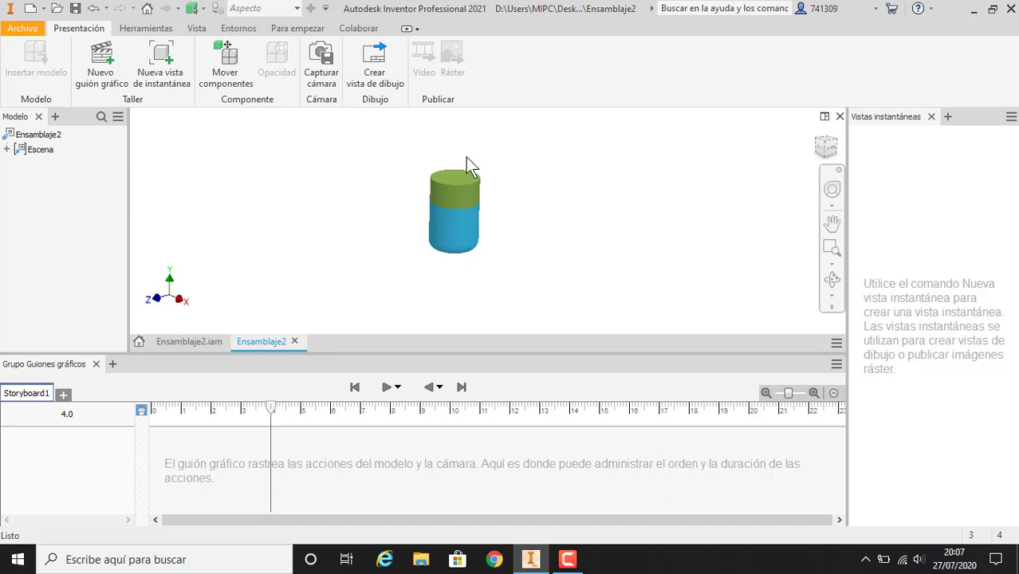
scroll(483, 175, up, 2)
scroll(450, 196, down, 1)
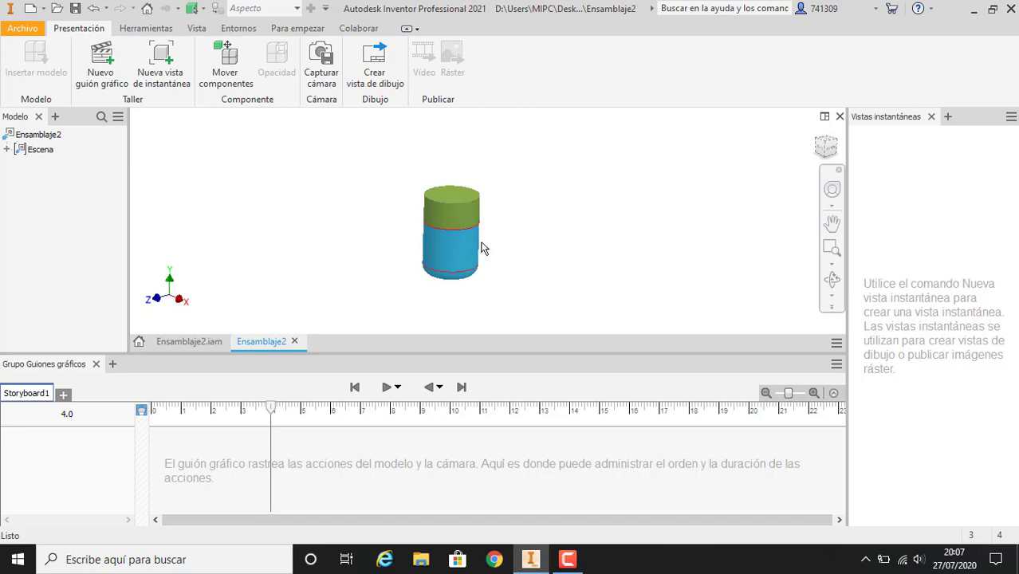
scroll(482, 248, up, 2)
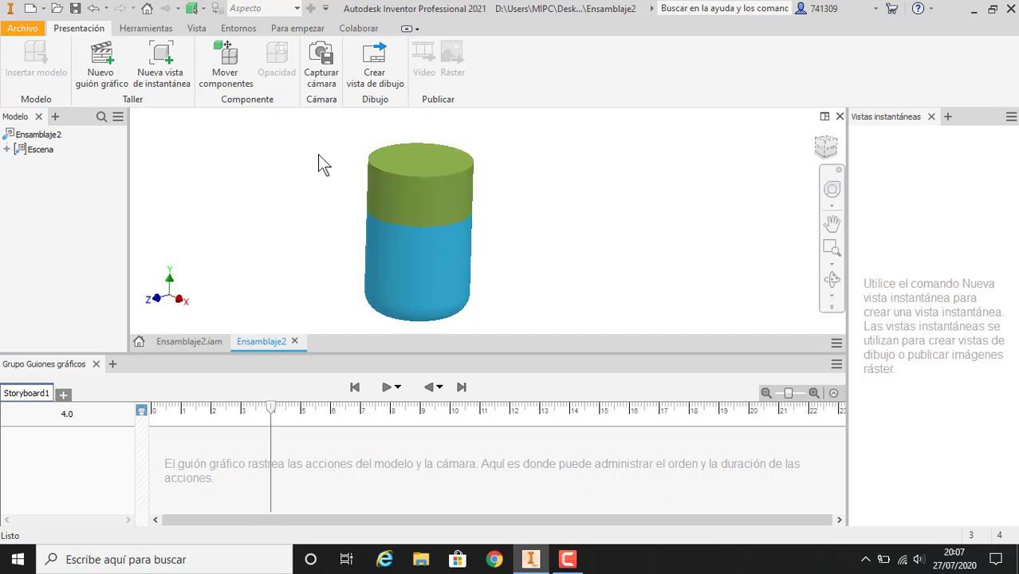
Move the playhead to 3.1 s and displace the green body about 0.512 in upward along Y with a 2.5 s duration
drag(272, 412, 243, 412)
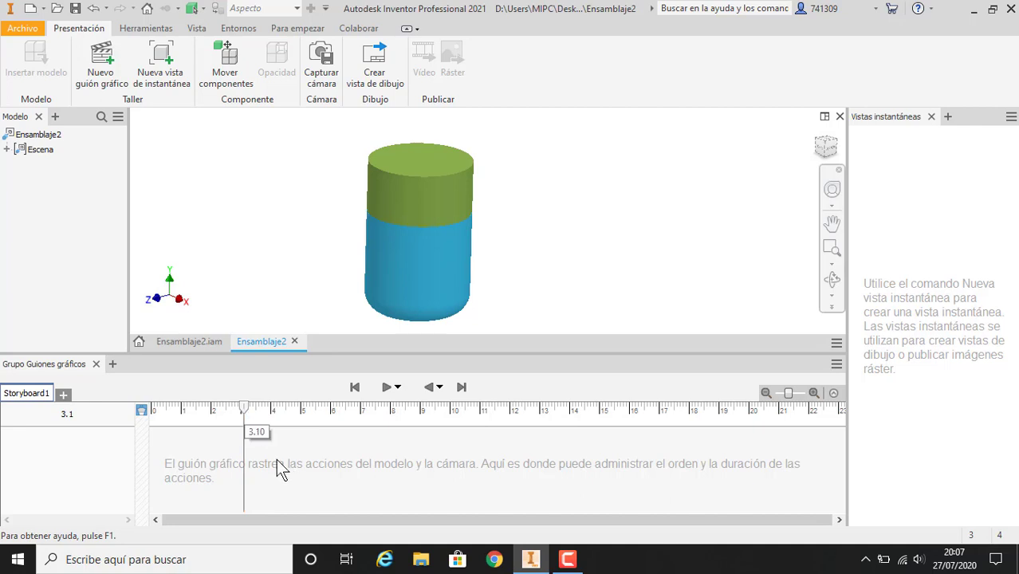
click(411, 205)
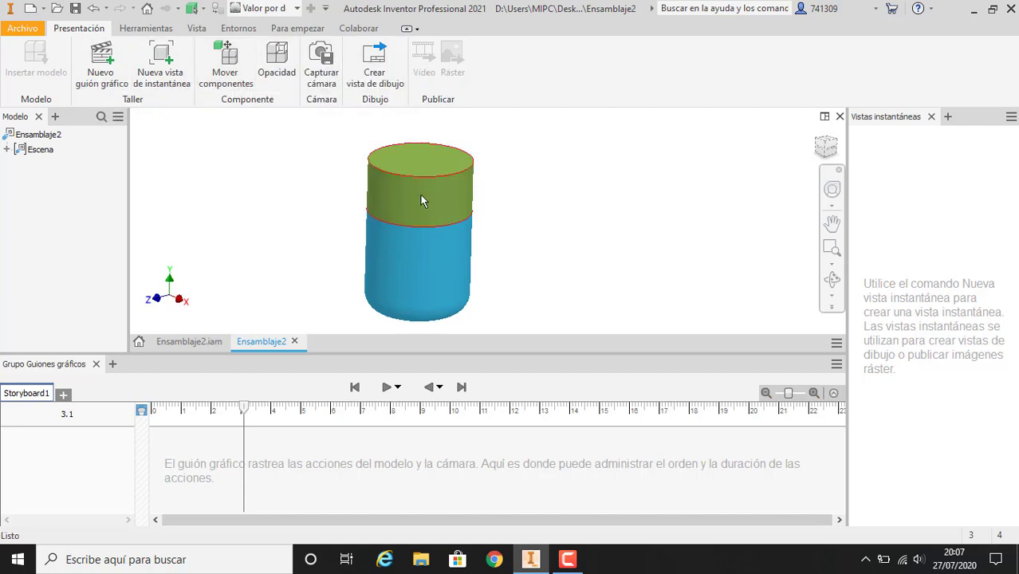
click(239, 79)
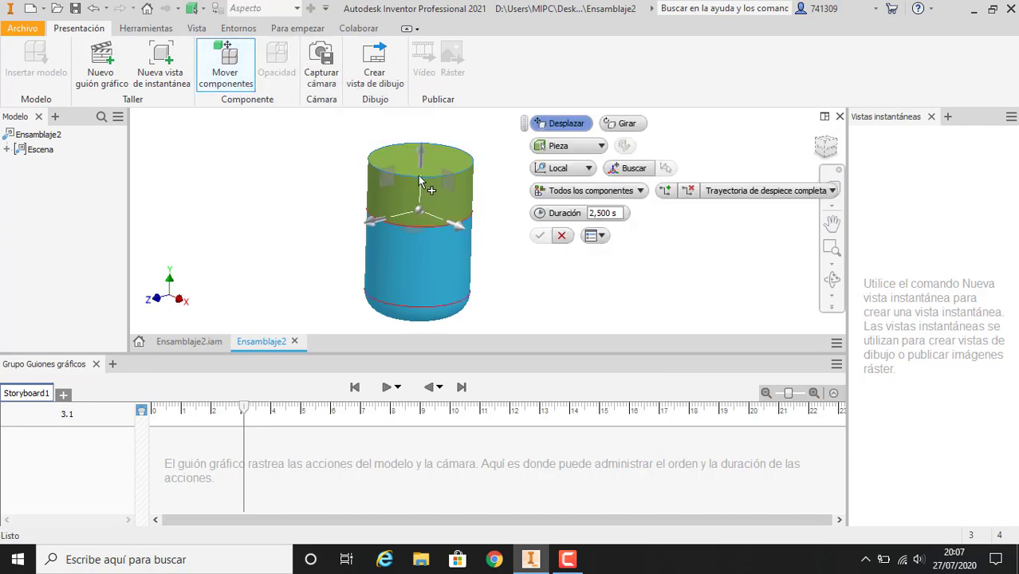
drag(420, 158, 423, 145)
drag(425, 149, 435, 61)
scroll(425, 232, down, 2)
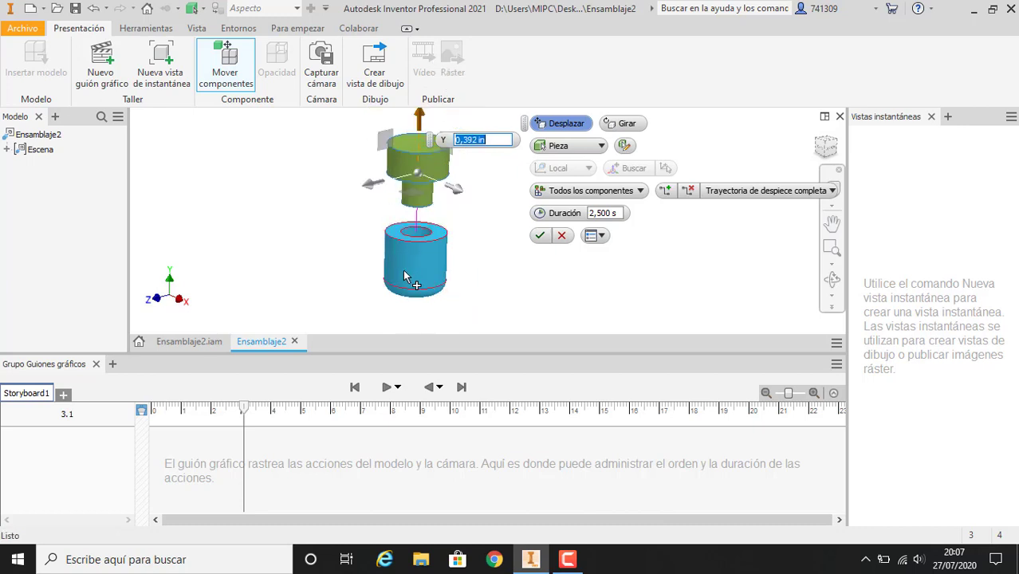
scroll(408, 234, up, 5)
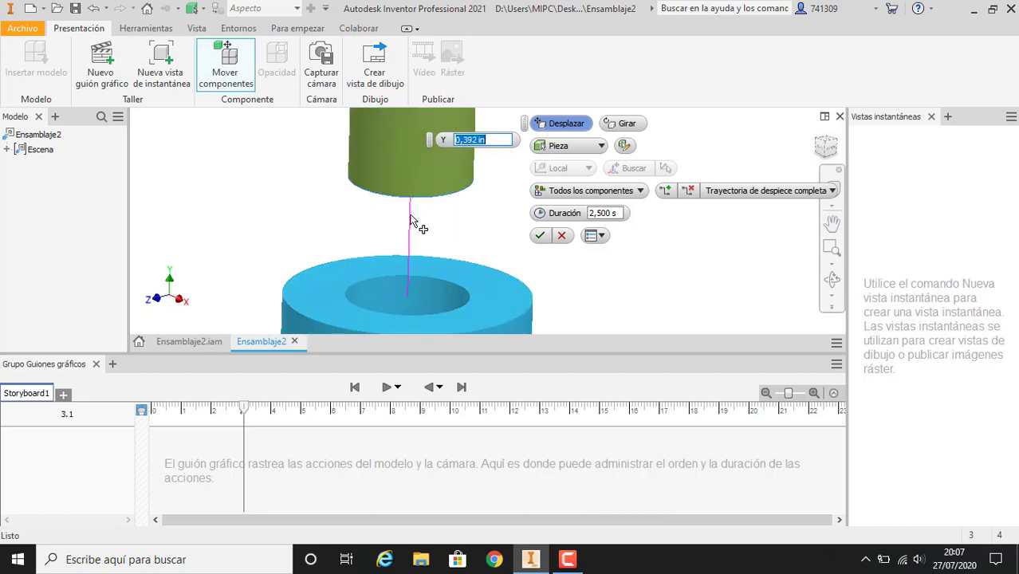
scroll(395, 275, down, 3)
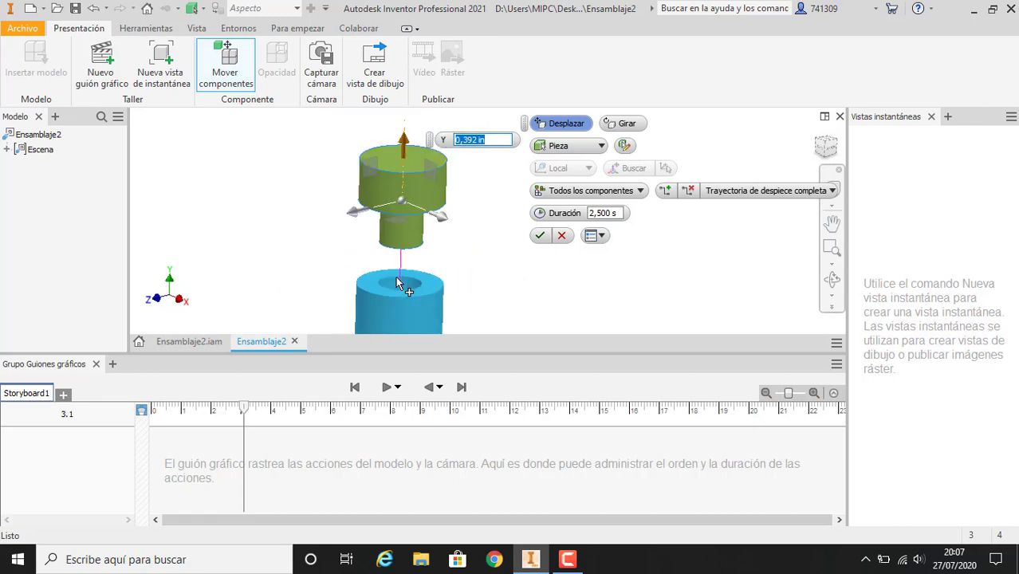
scroll(397, 273, down, 2)
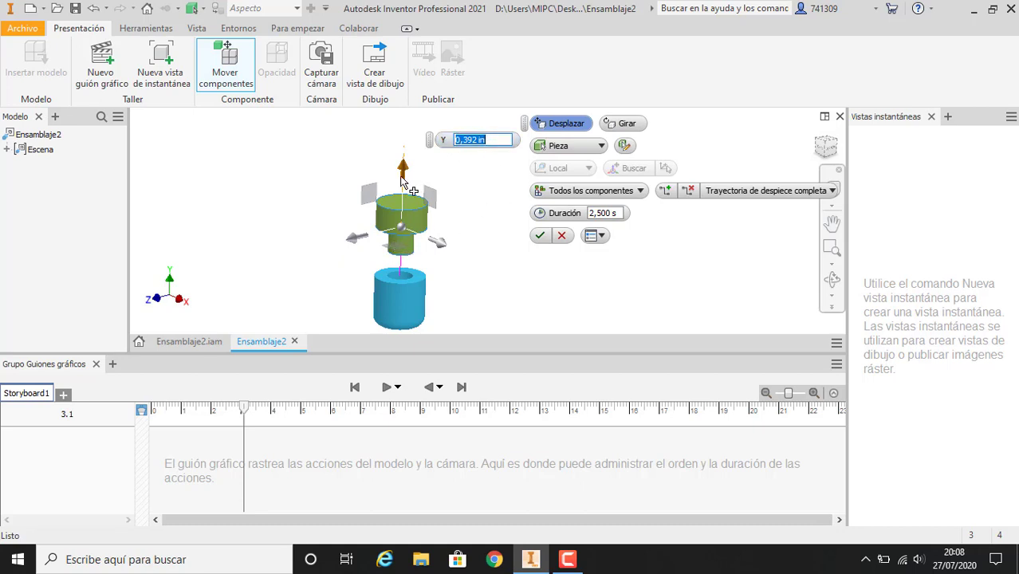
mouse_move(404, 169)
mouse_down()
mouse_move(407, 194)
mouse_move(410, 152)
mouse_move(418, 158)
mouse_up()
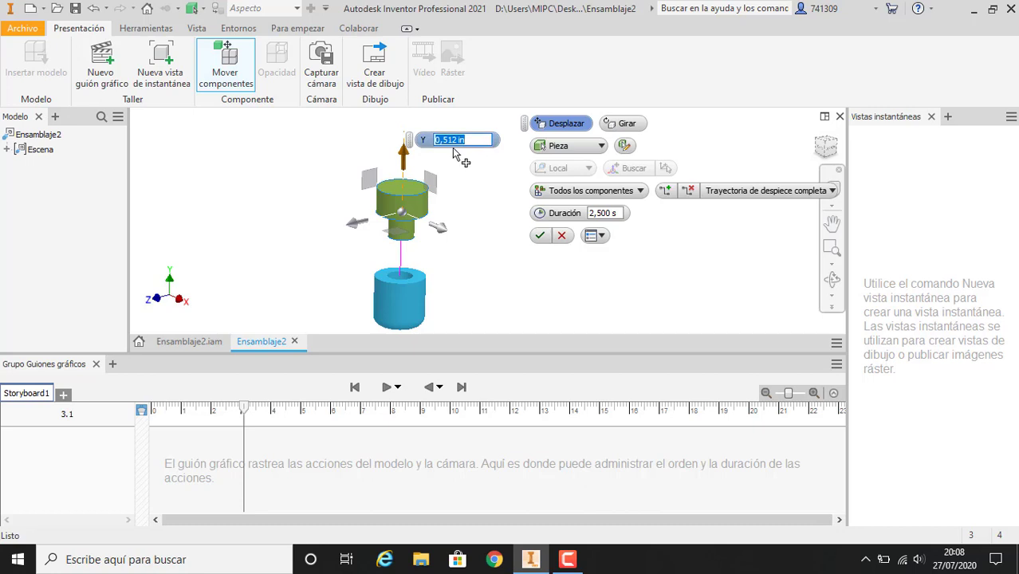
click(538, 238)
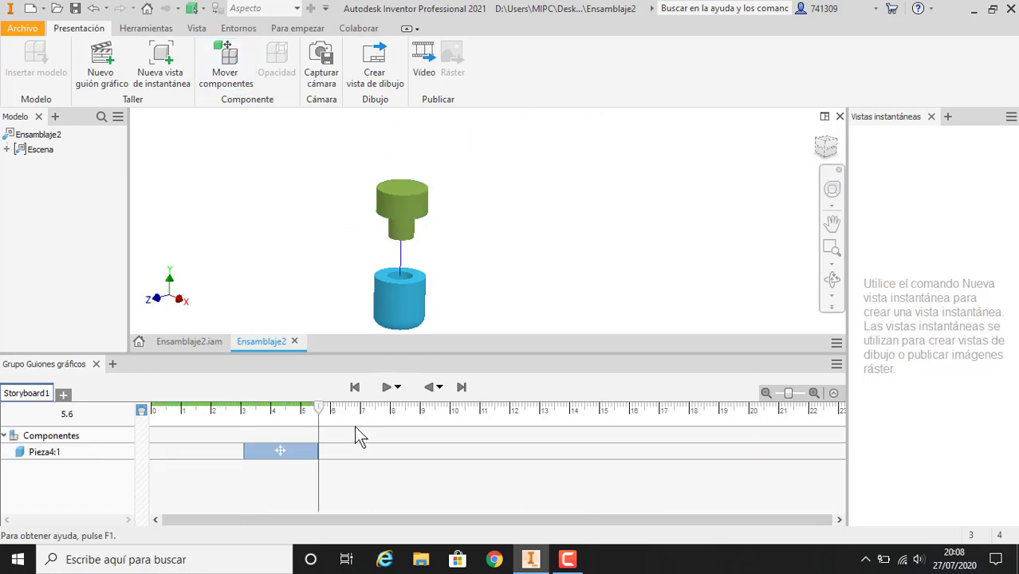
Extend the Pieza4:1 movement action back to start at 0 s, and return the playhead to the storyboard's beginning
click(293, 451)
click(294, 449)
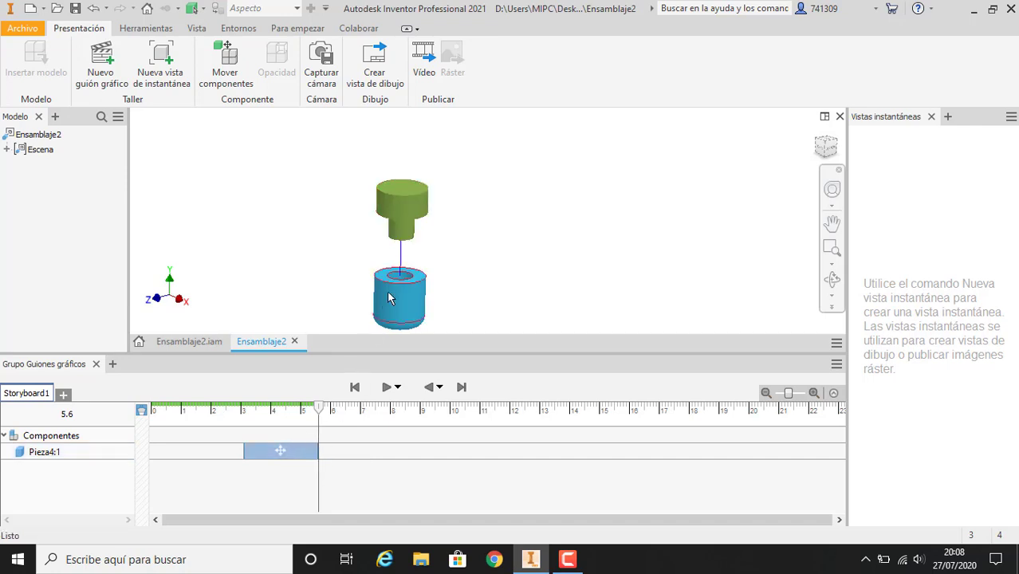
mouse_move(319, 410)
mouse_down()
mouse_move(237, 415)
mouse_move(321, 411)
mouse_up()
click(255, 451)
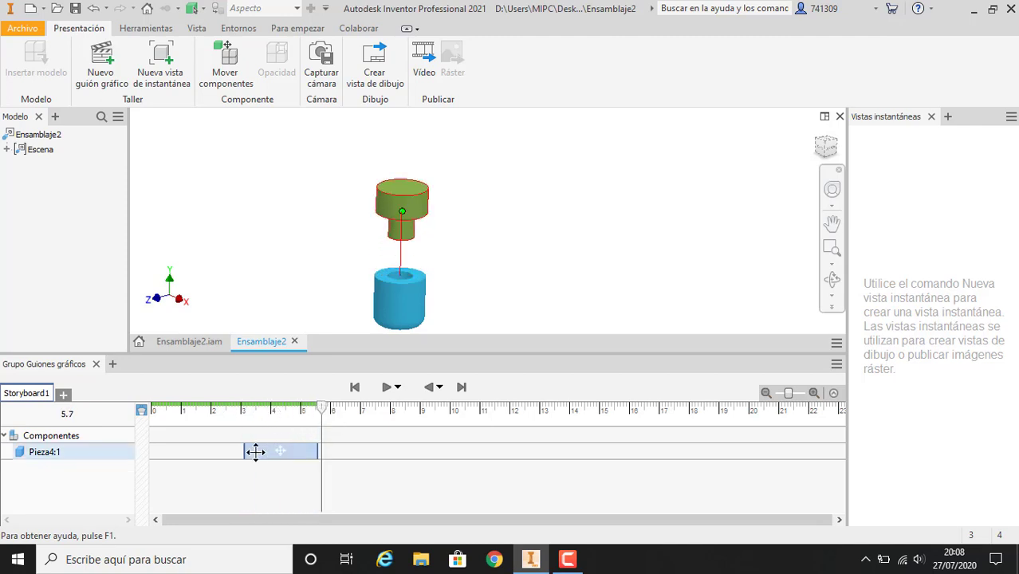
drag(247, 451, 150, 452)
drag(319, 409, 152, 438)
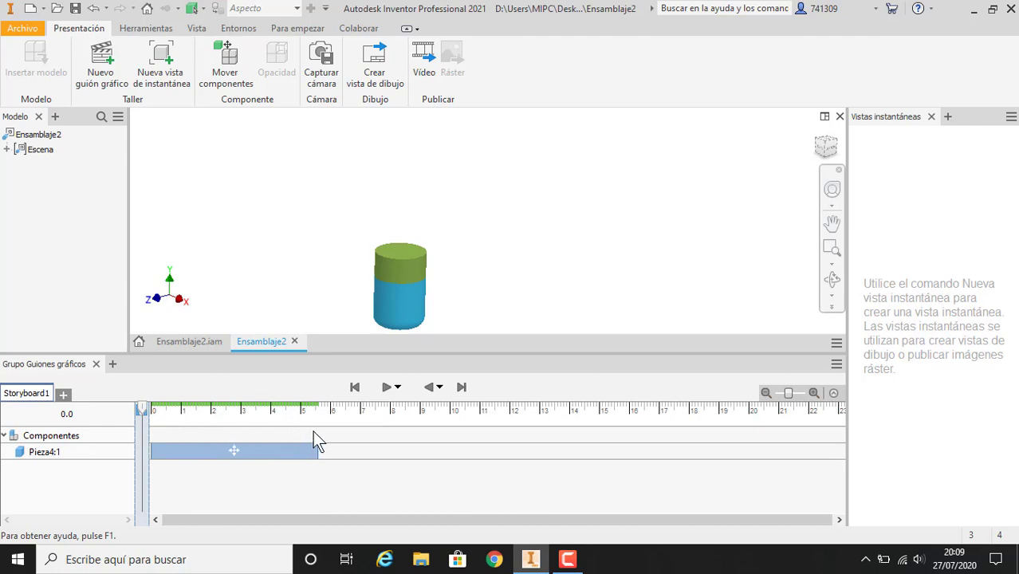
Play the storyboard forward, and play it in reverse from 6.5 s to examine the green body's movement
click(384, 388)
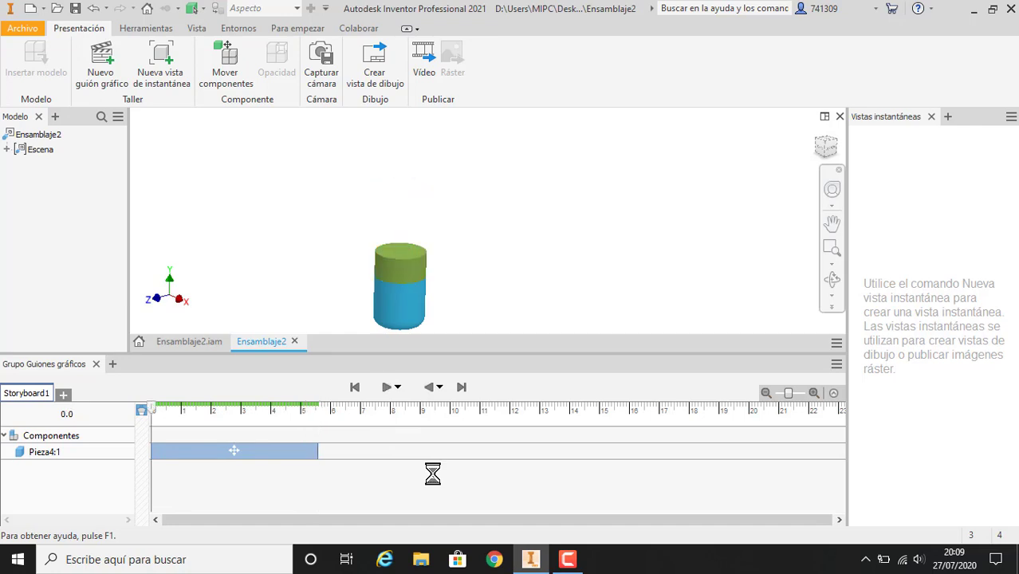
click(343, 410)
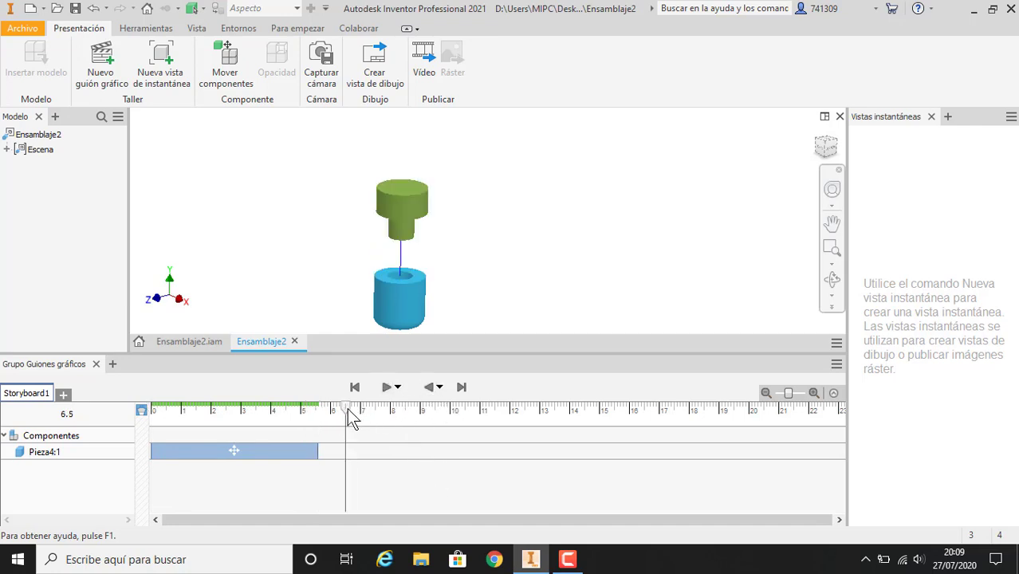
click(429, 387)
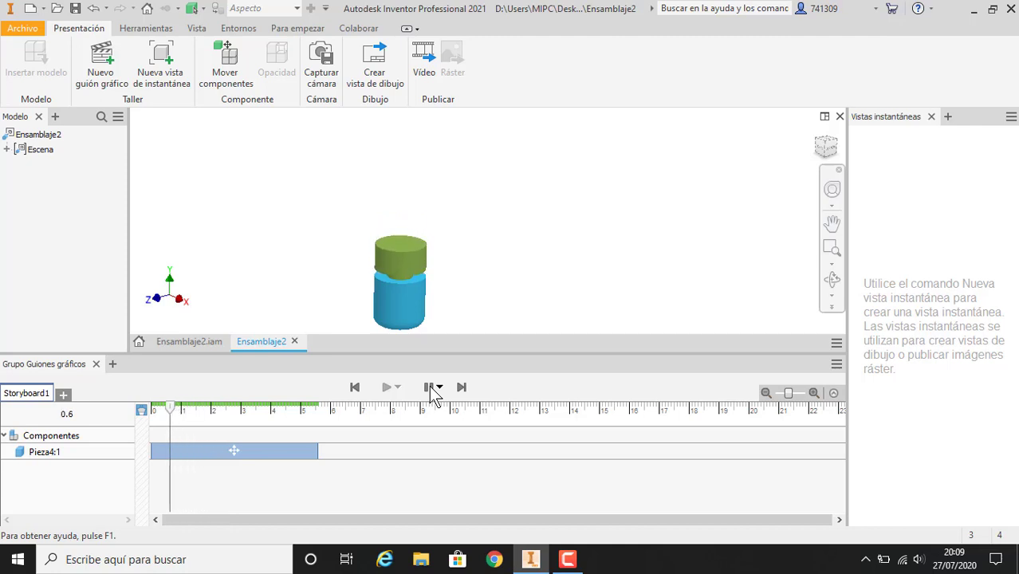
click(431, 390)
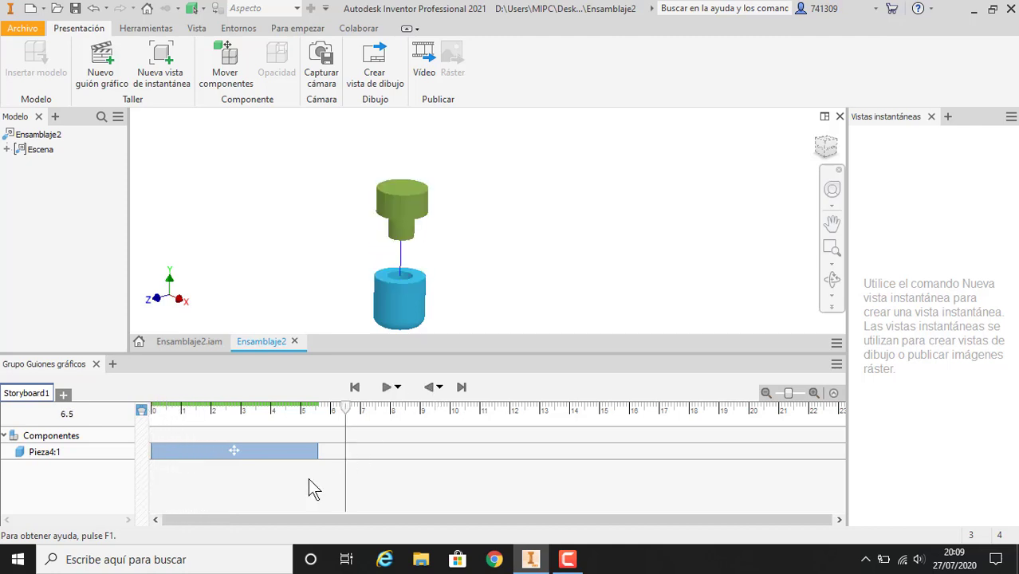
Hide the explosion trail segment between the green body and the blue body
scroll(471, 263, up, 5)
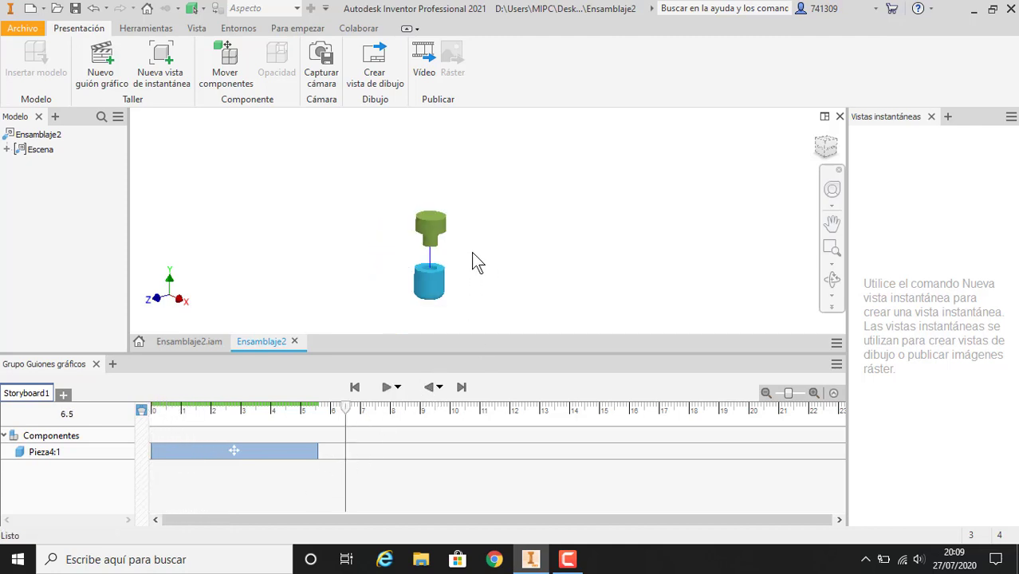
scroll(462, 259, down, 4)
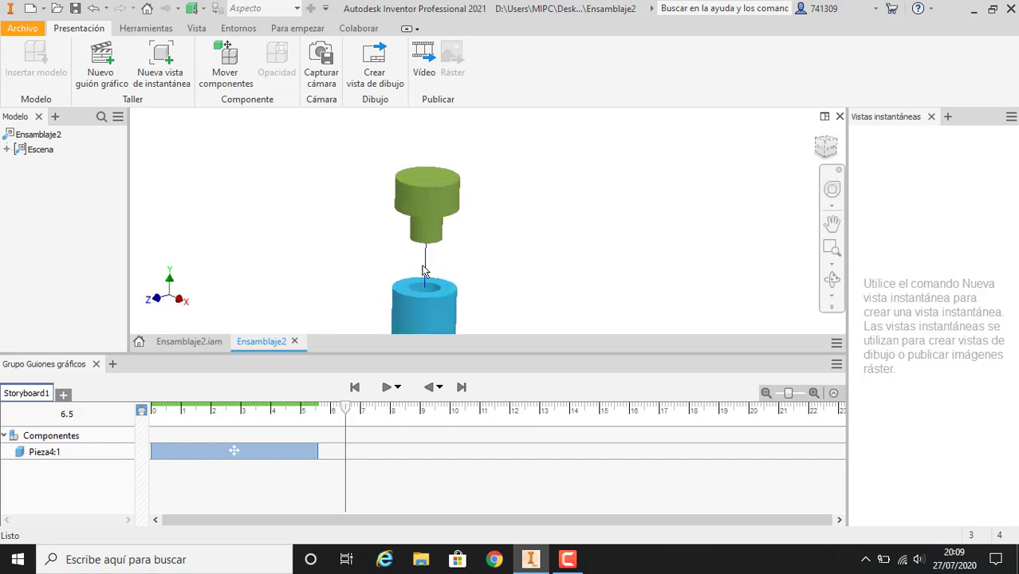
click(429, 271)
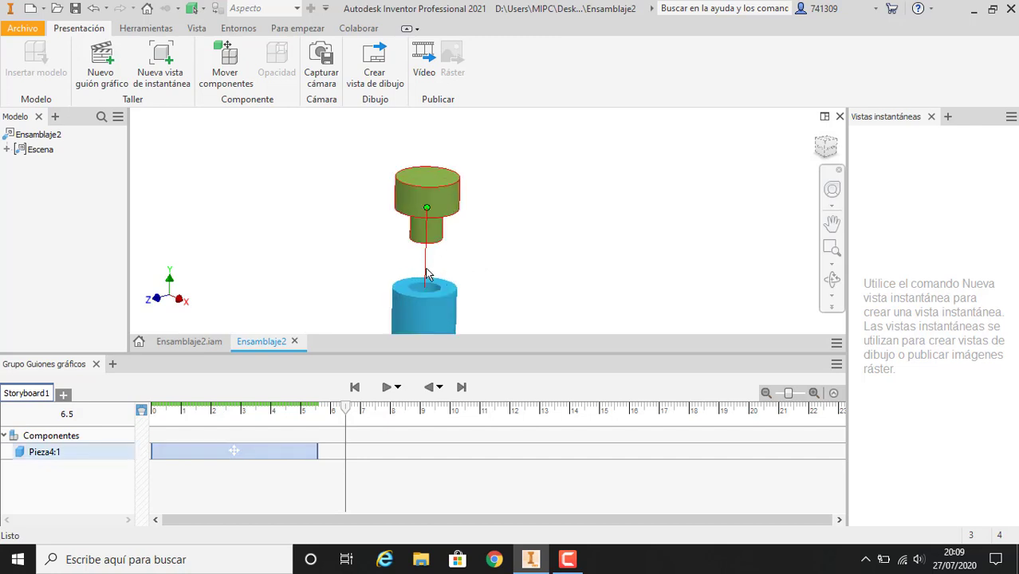
right_click(428, 276)
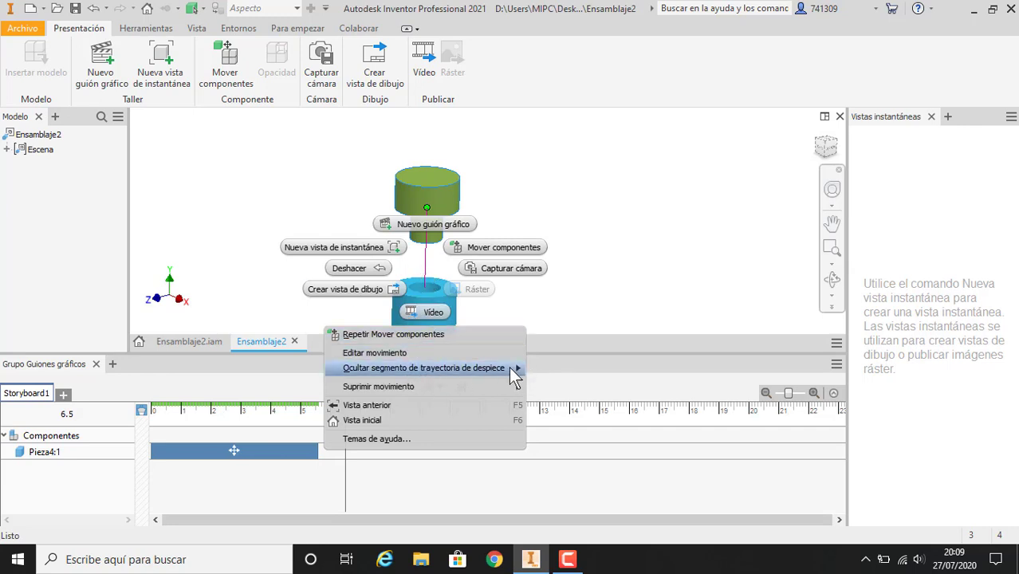
mouse_move(509, 367)
click(550, 369)
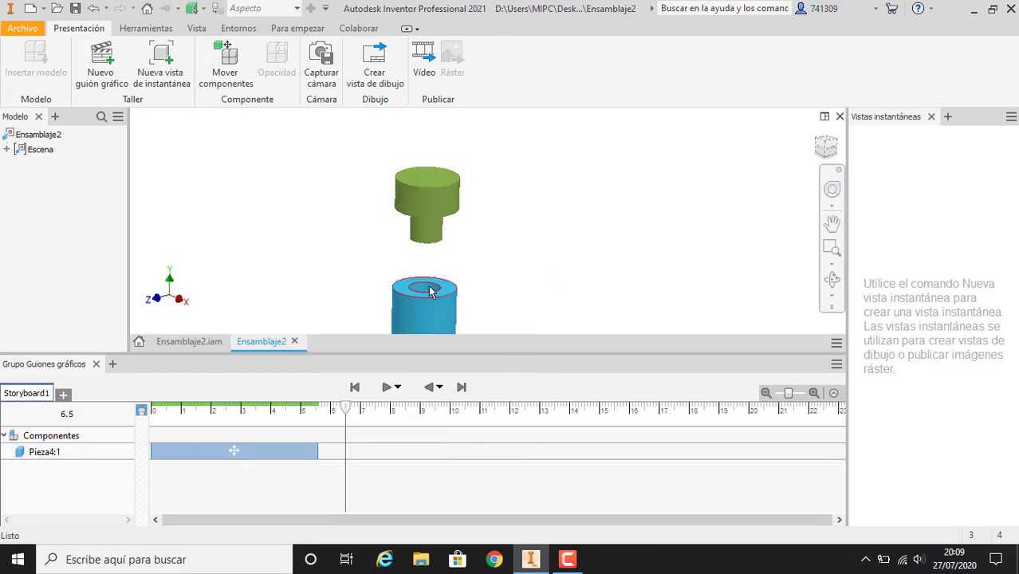
scroll(409, 128, down, 2)
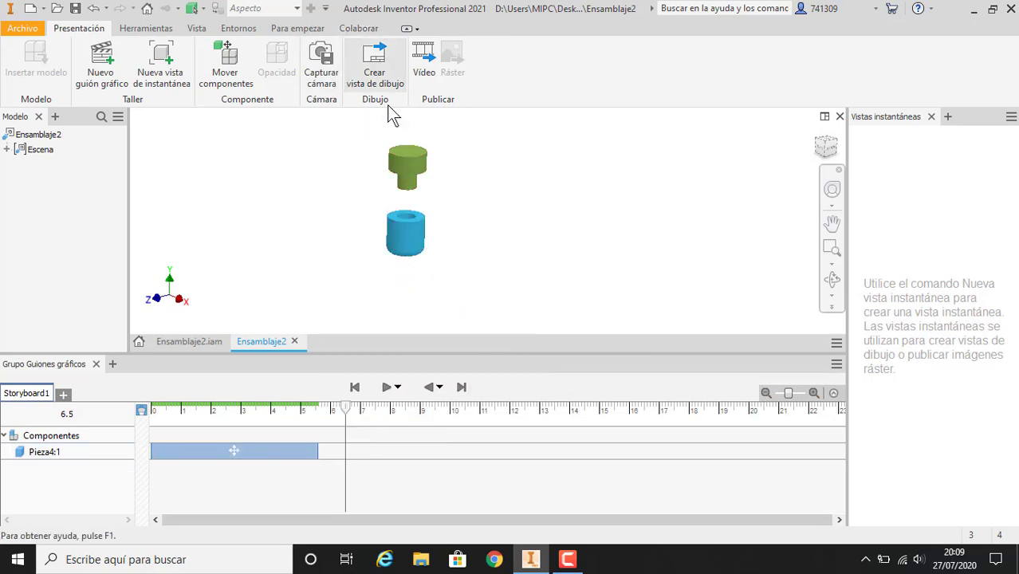
scroll(398, 317, up, 1)
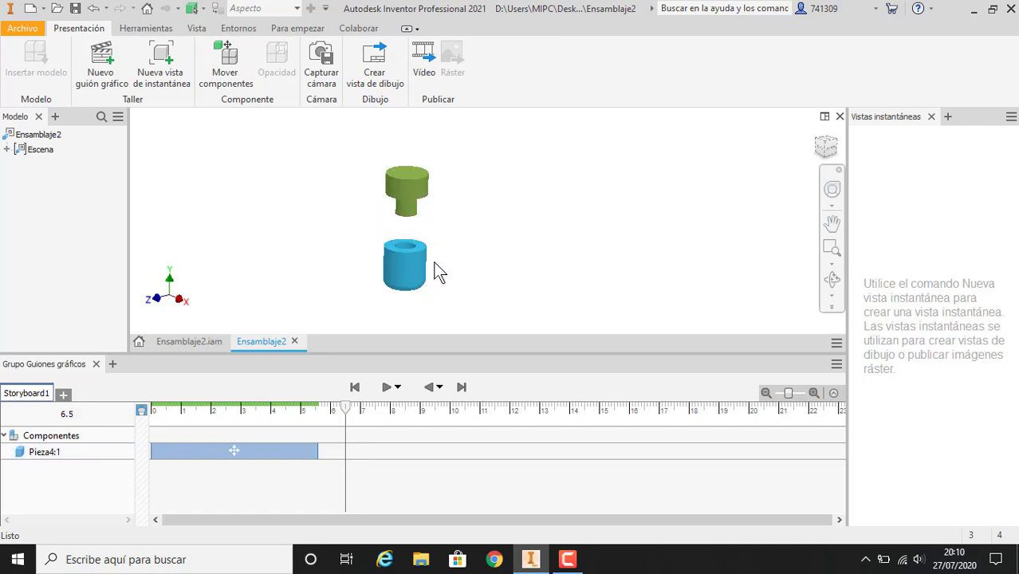
right_click(412, 227)
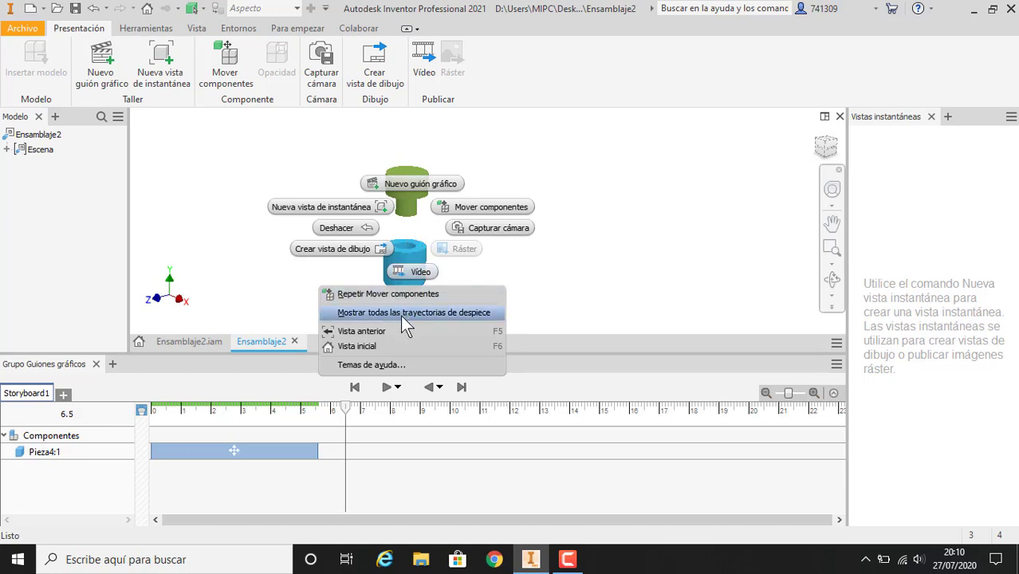
click(643, 232)
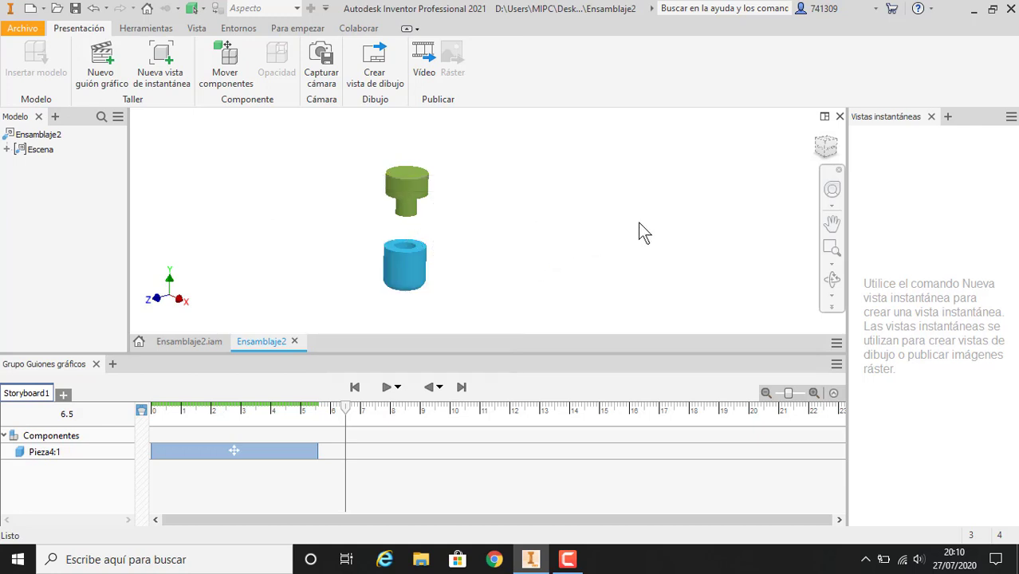
right_click(636, 189)
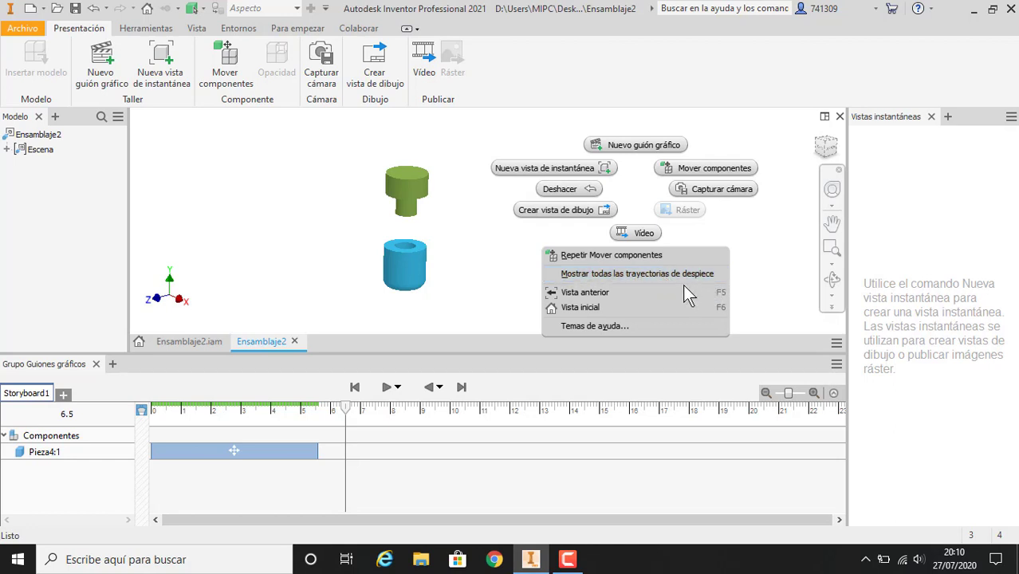
click(471, 284)
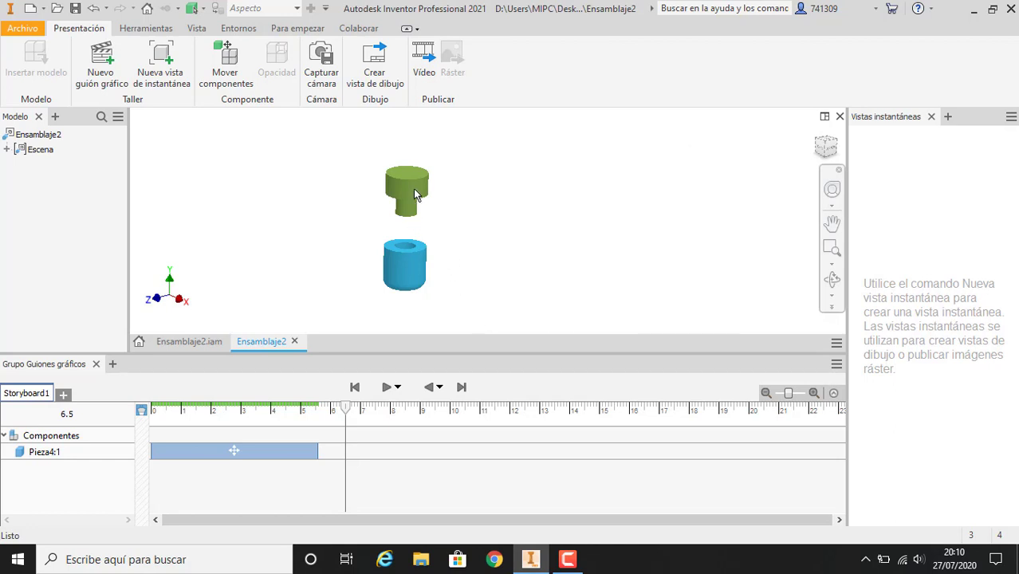
Move the playhead to 9 s and displace the green body about 1.063 in sideways along X with a 2.5 s duration
drag(348, 409, 431, 417)
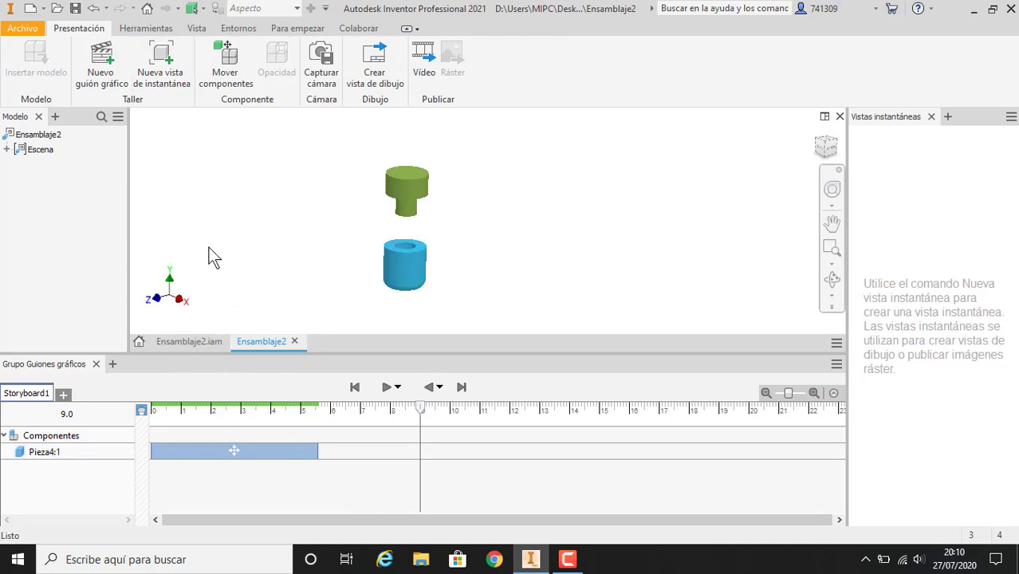
click(231, 67)
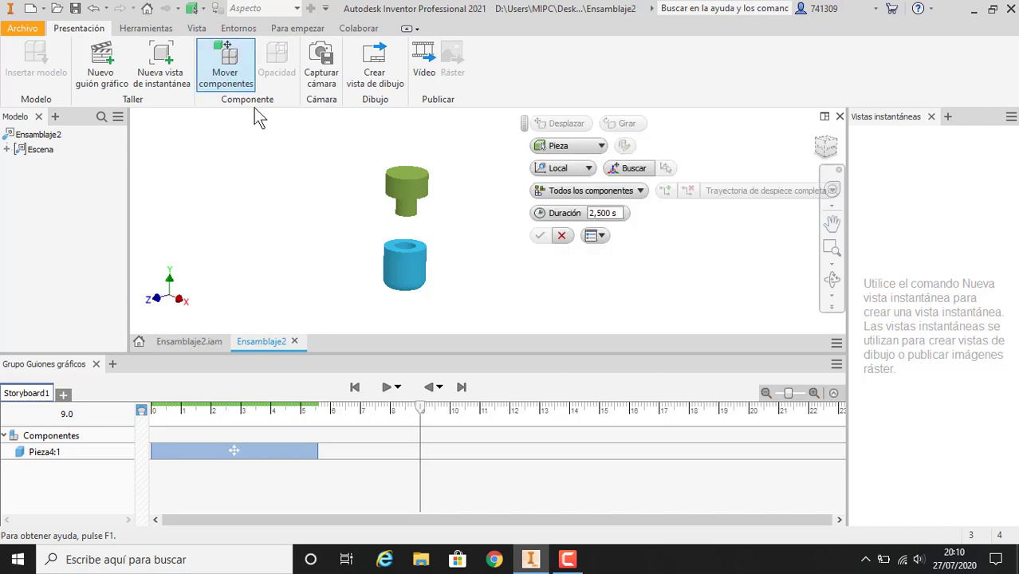
click(402, 192)
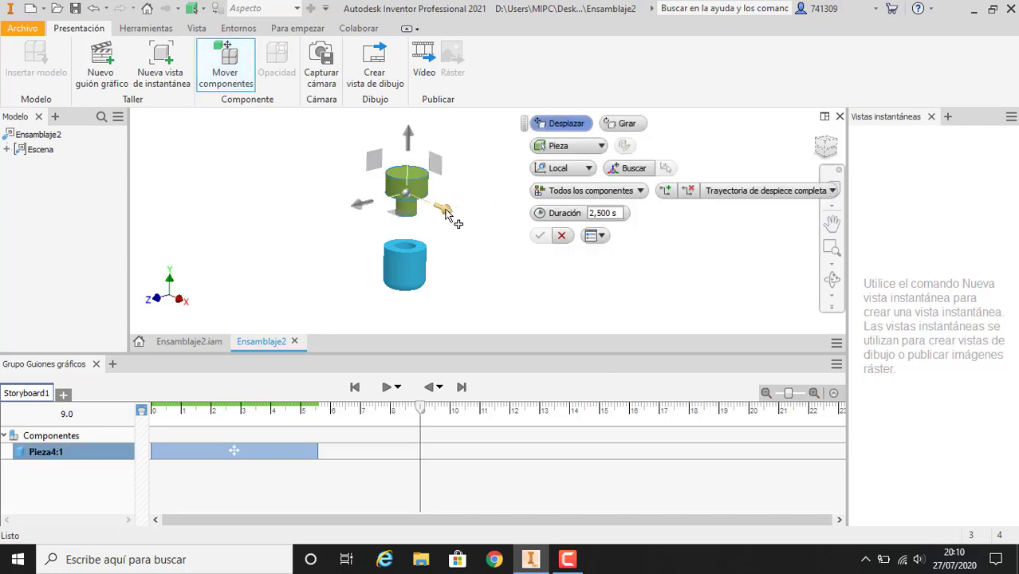
drag(446, 211, 538, 252)
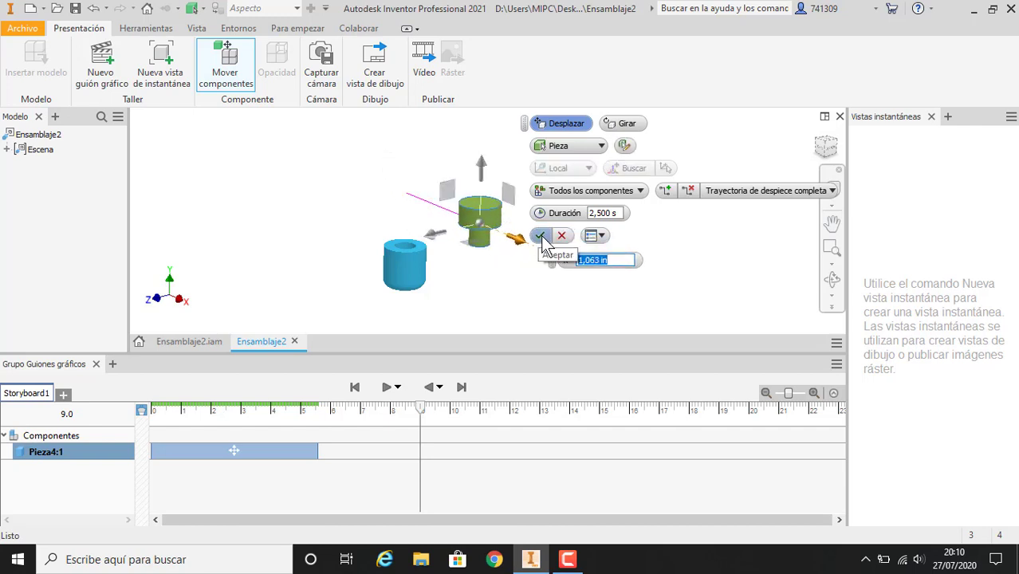
click(541, 237)
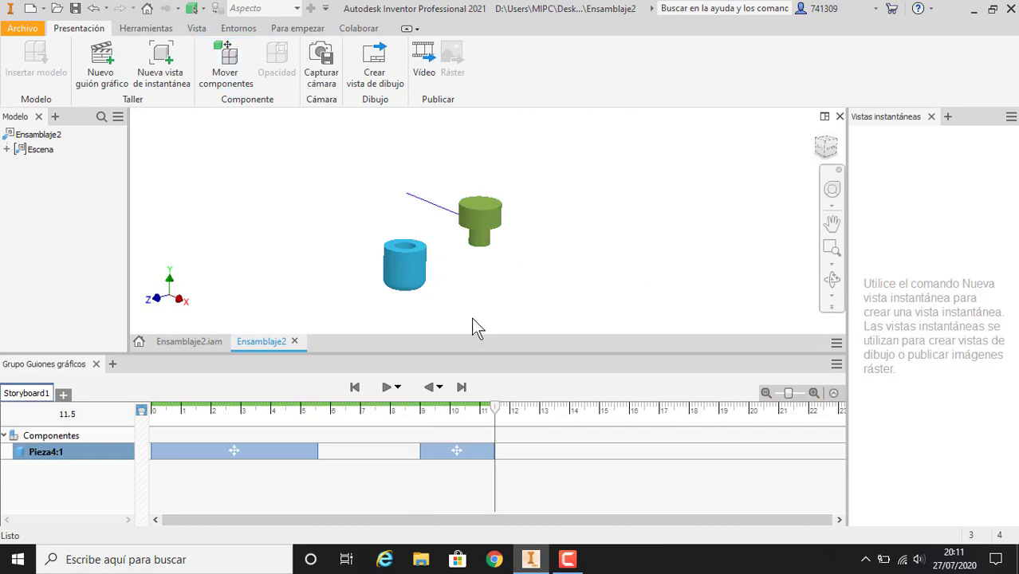
Hide the sideways movement's current trail segment, and shift its storyboard action to start right after Pieza4:1's first movement
right_click(443, 210)
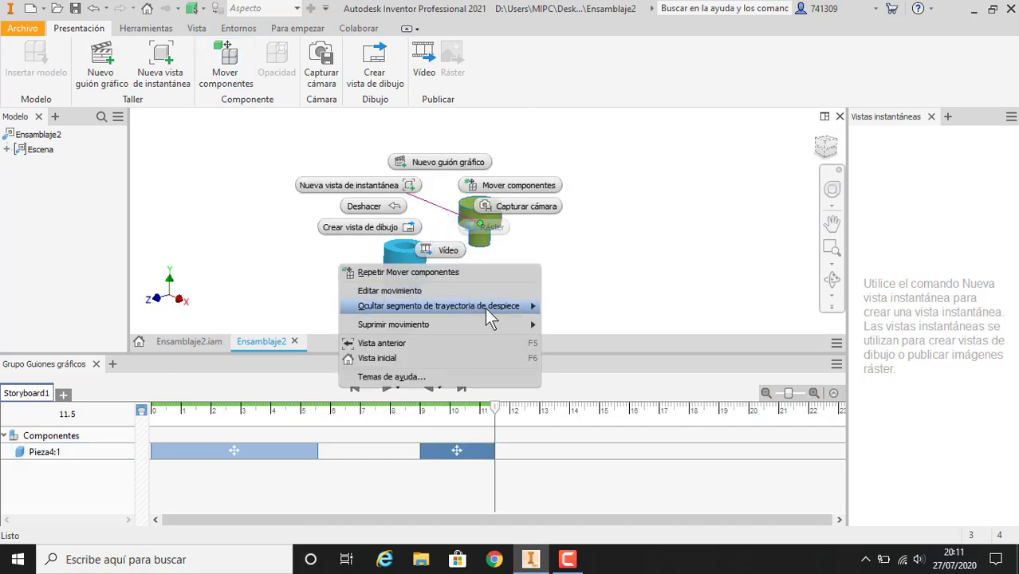
mouse_move(492, 317)
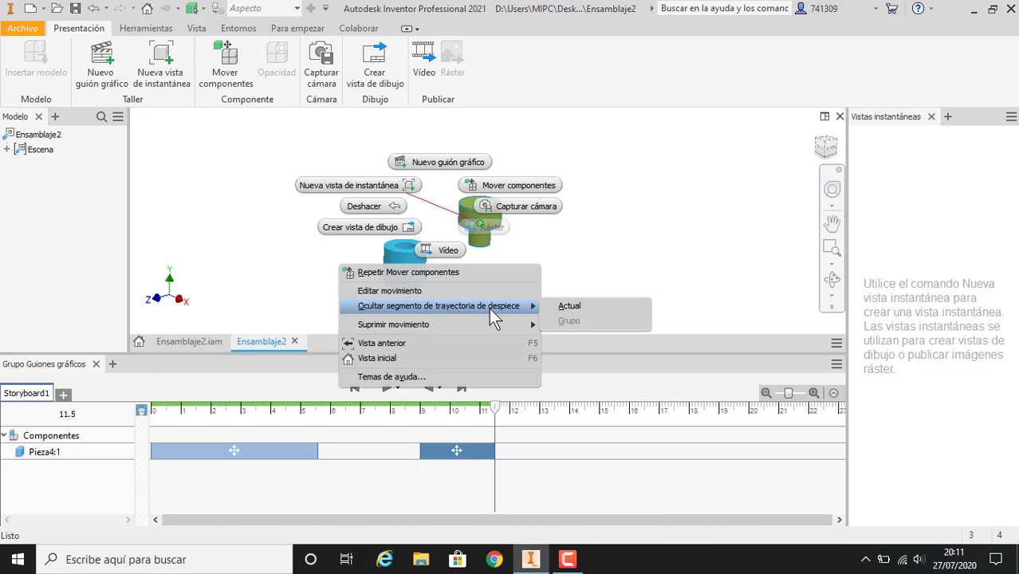
click(585, 306)
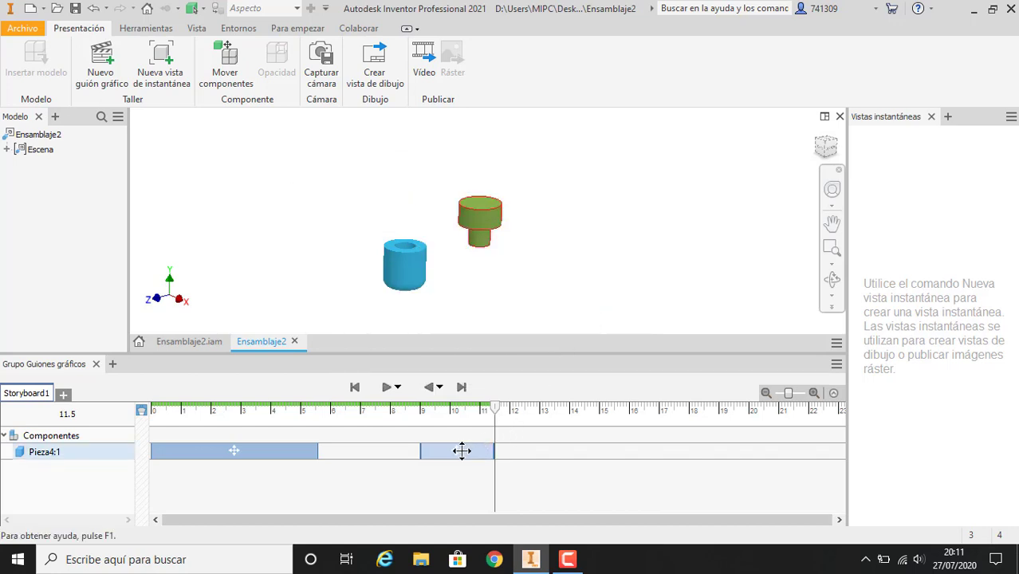
drag(462, 451, 355, 450)
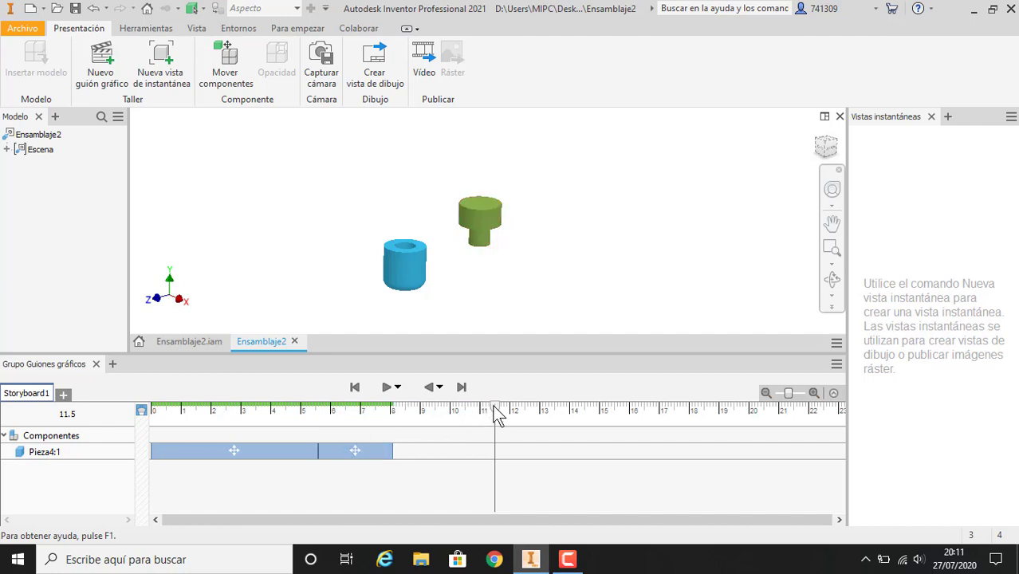
Play the storyboard from the beginning, and play it in reverse from 8.6 s to examine both movements of the green body
drag(495, 415, 133, 419)
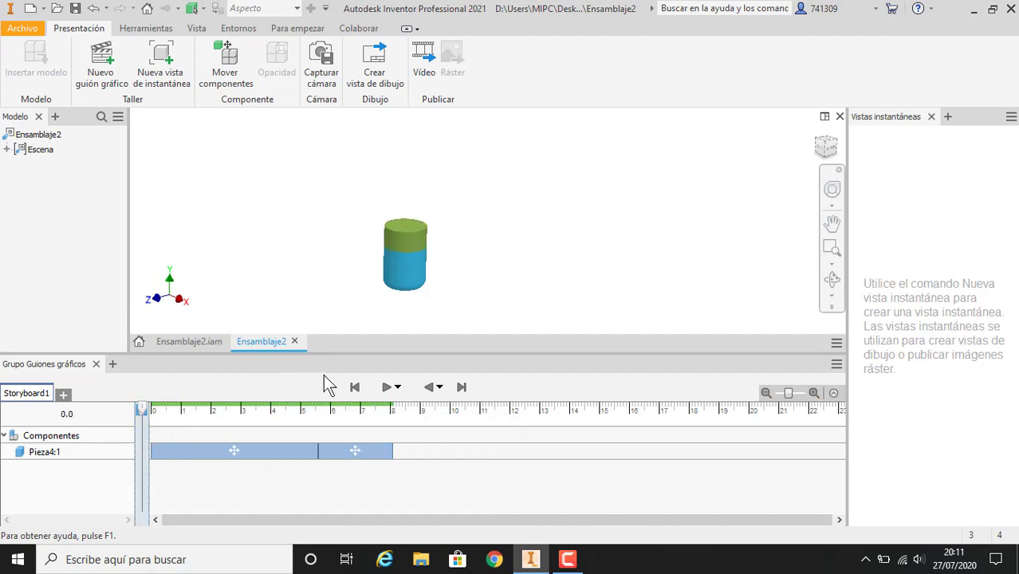
click(388, 387)
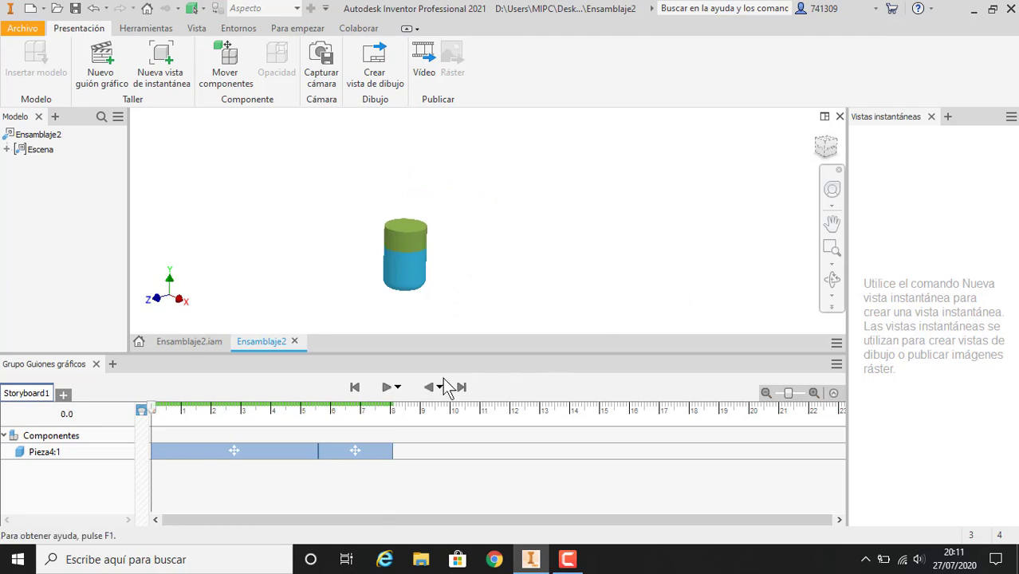
click(410, 411)
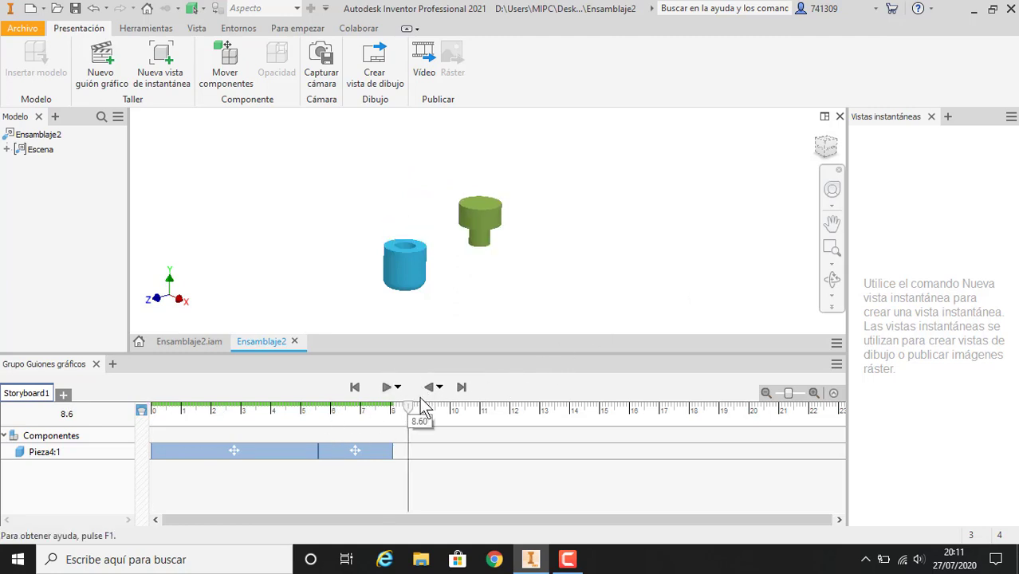
click(429, 386)
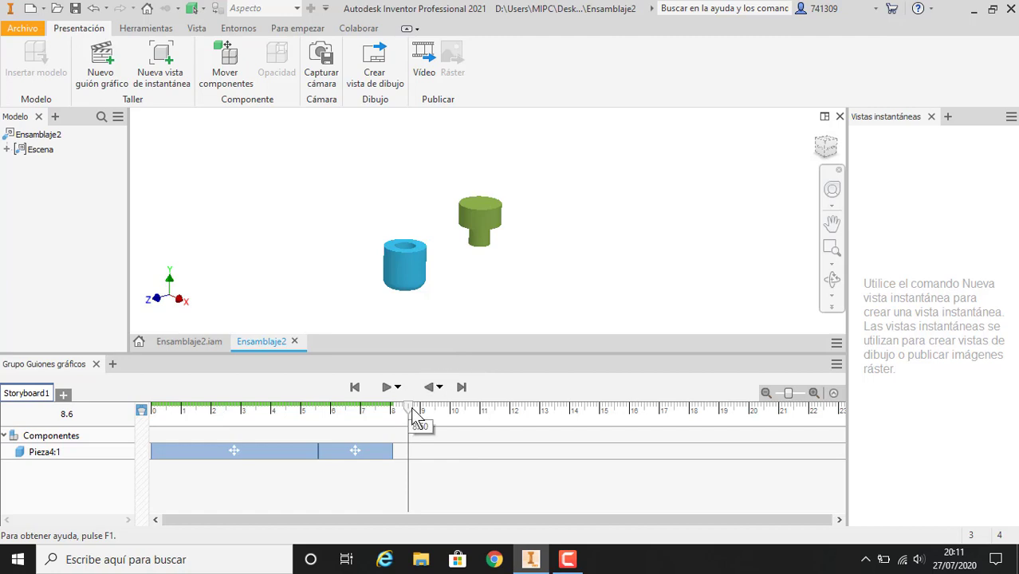
With the playhead at 11.8 s, rotate the blue body about -790°, and stretch its action to span about 8.1 to 12.6 s
drag(410, 408, 529, 411)
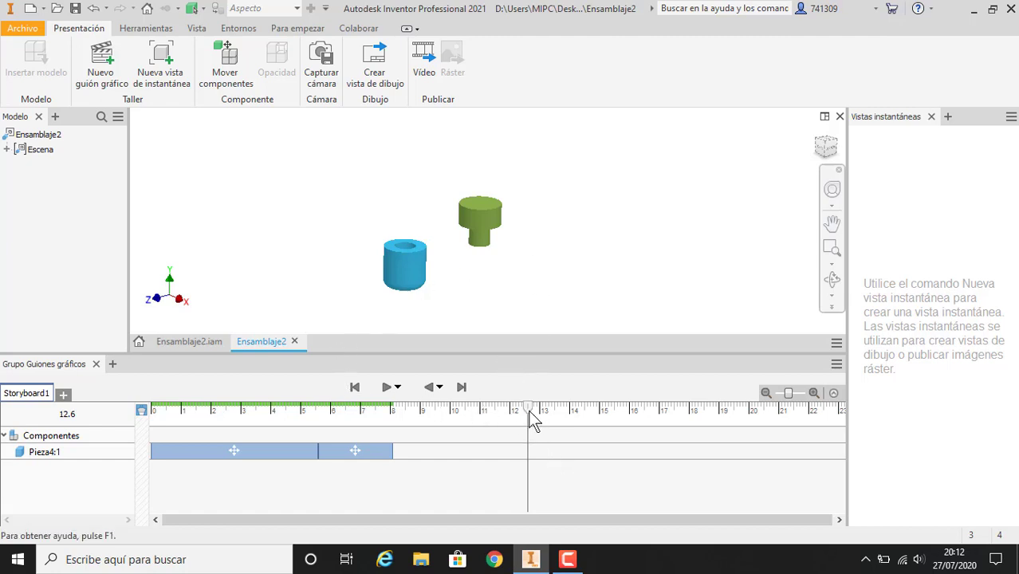
drag(528, 409, 504, 413)
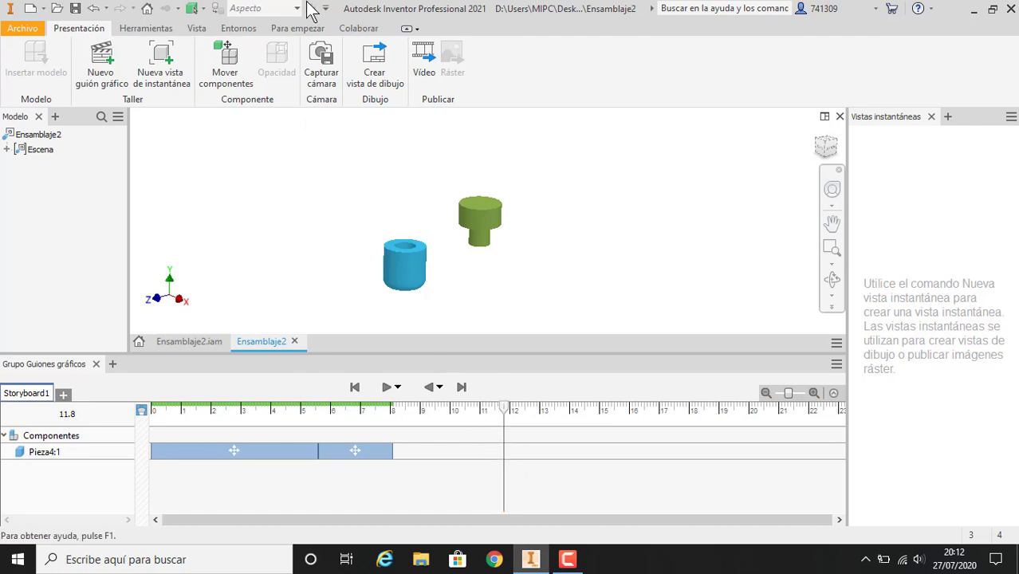
click(225, 68)
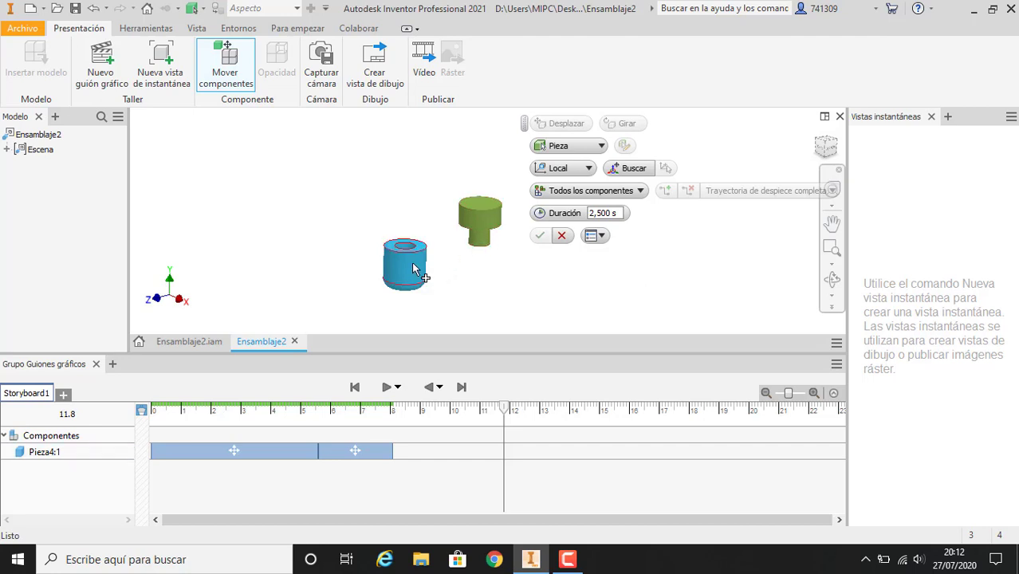
scroll(405, 277, down, 3)
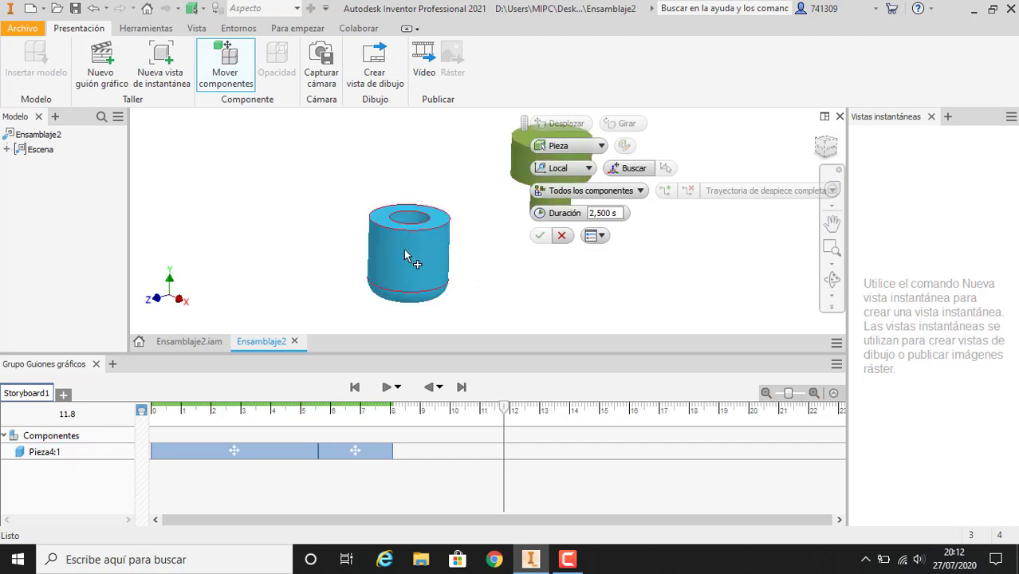
click(410, 247)
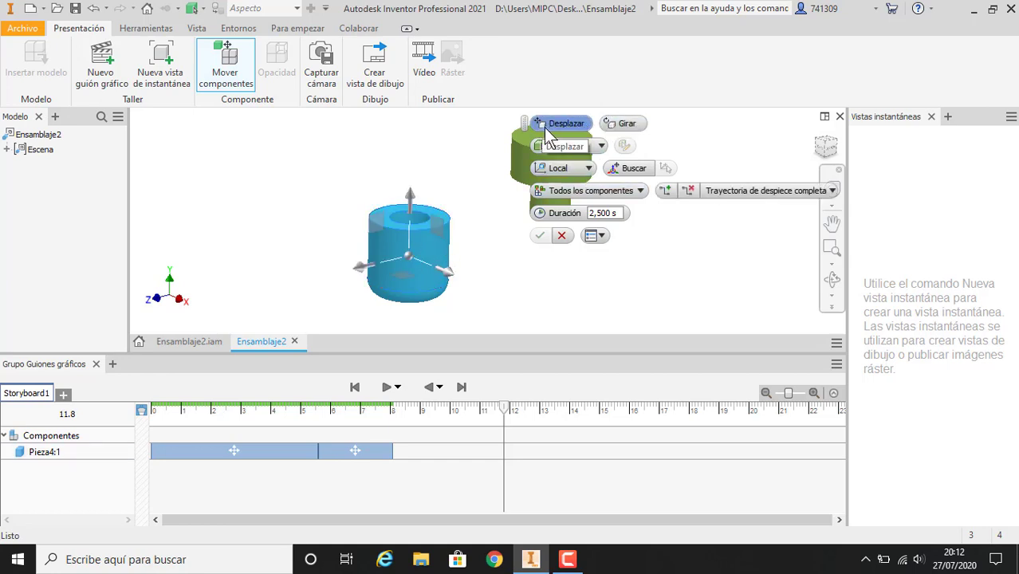
click(626, 123)
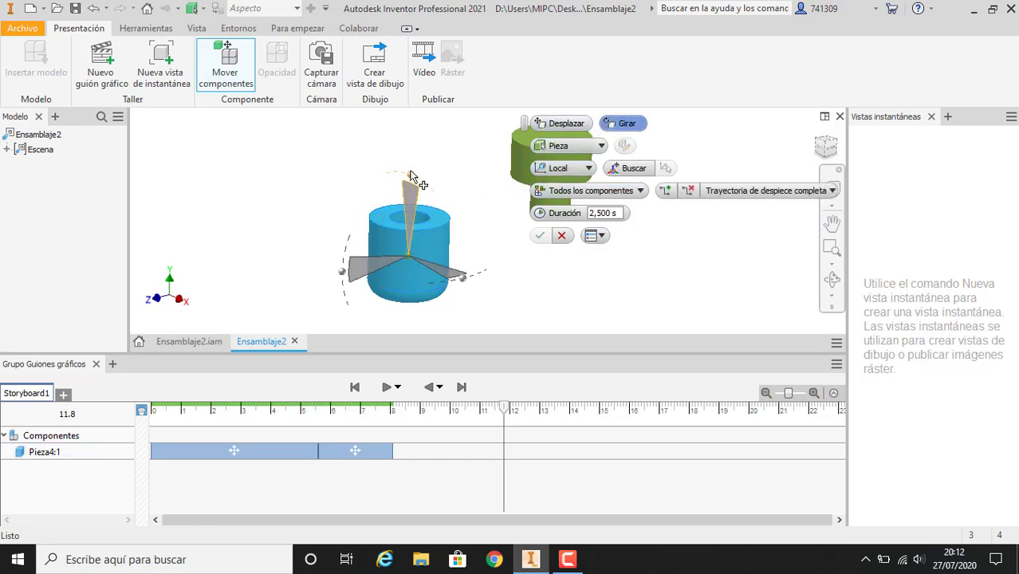
drag(411, 176, 452, 259)
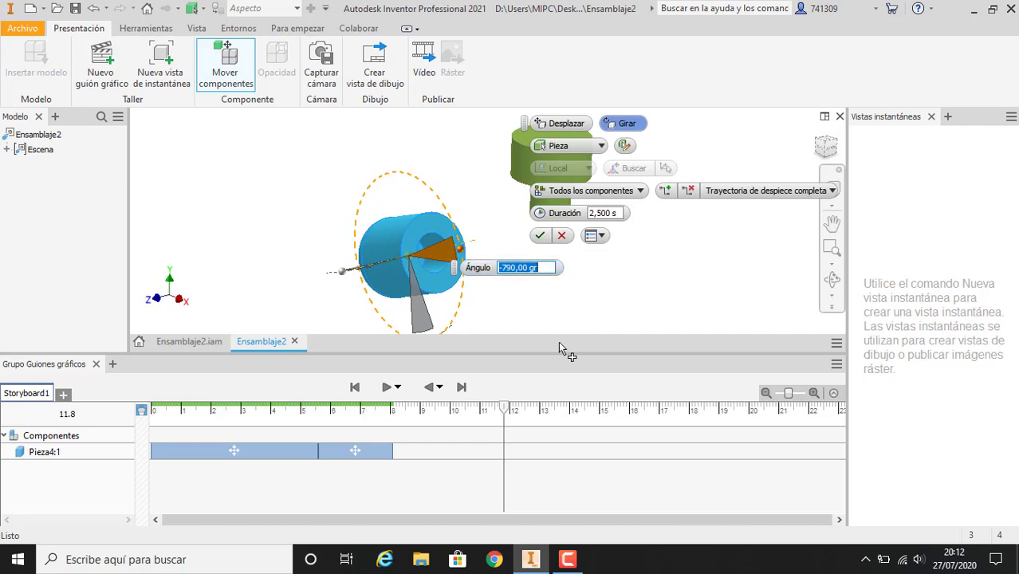
click(543, 236)
drag(556, 472, 475, 468)
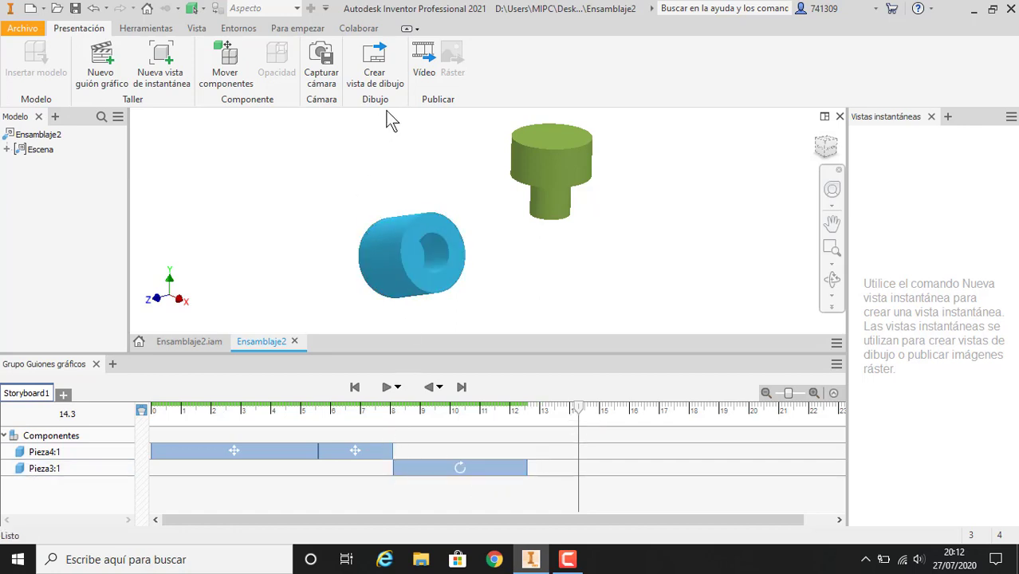
Play the storyboard from the beginning, and delete the rotation action of Pieza3:1
drag(578, 408, 143, 435)
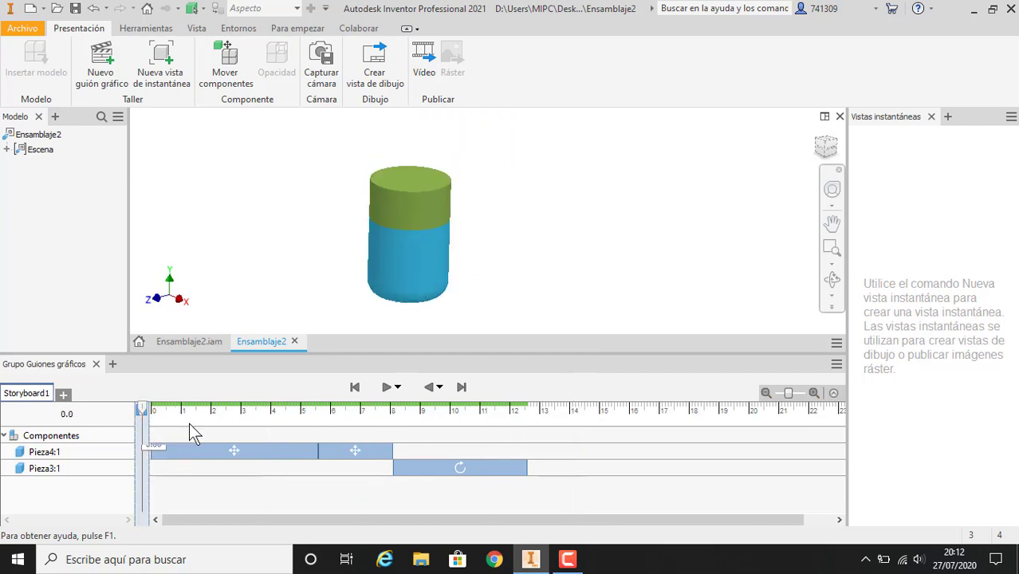
click(387, 387)
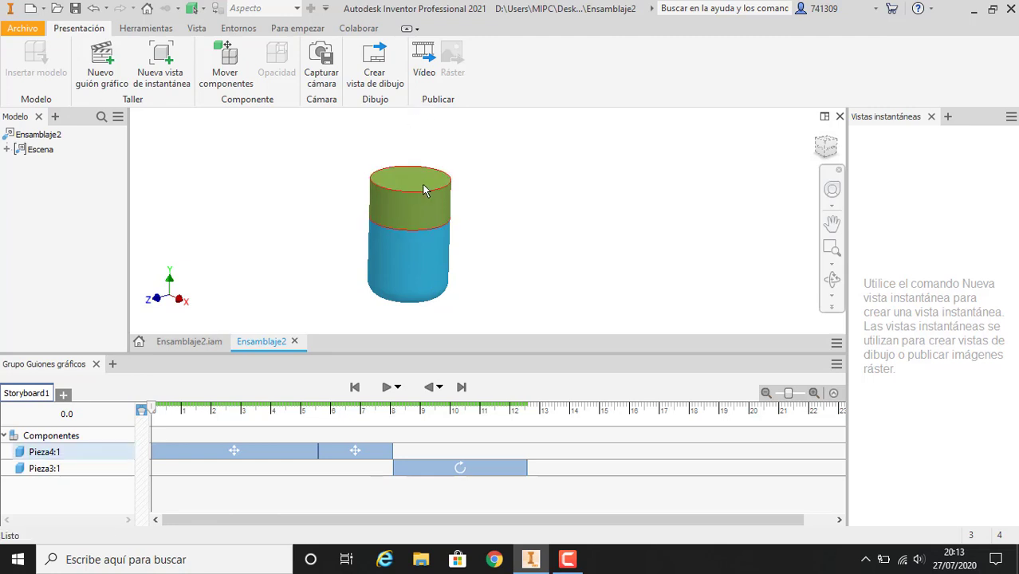
click(510, 467)
key(Delete)
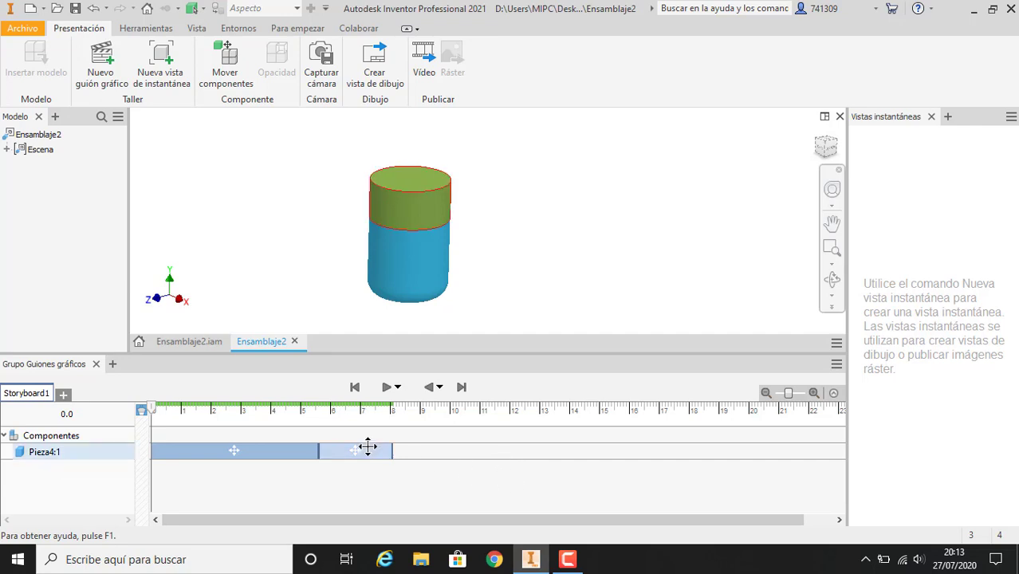
Rotate the green body about 1305° around its vertical axis, starting at 0 s with a 2.5 s duration
click(419, 193)
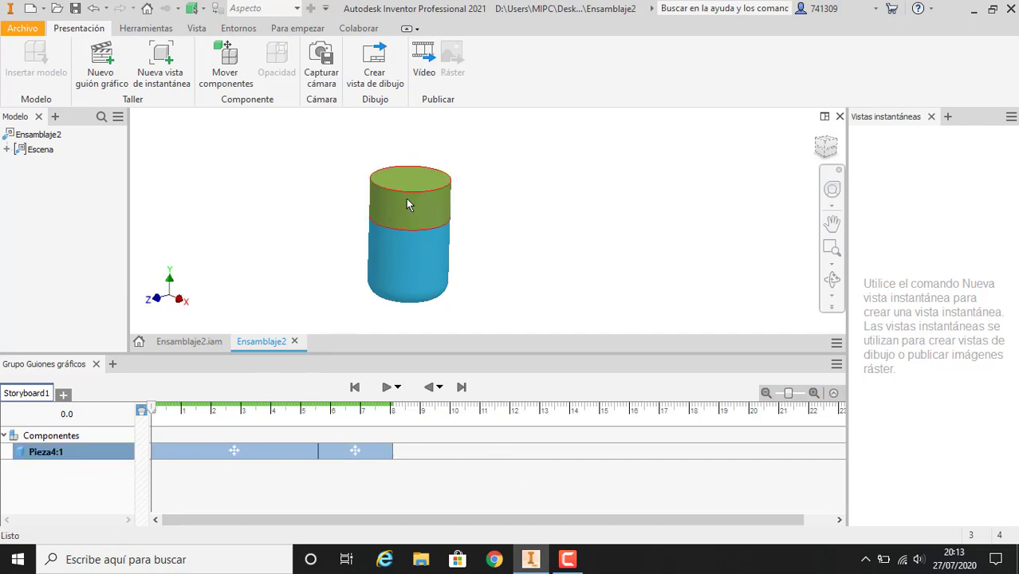
click(231, 80)
click(625, 125)
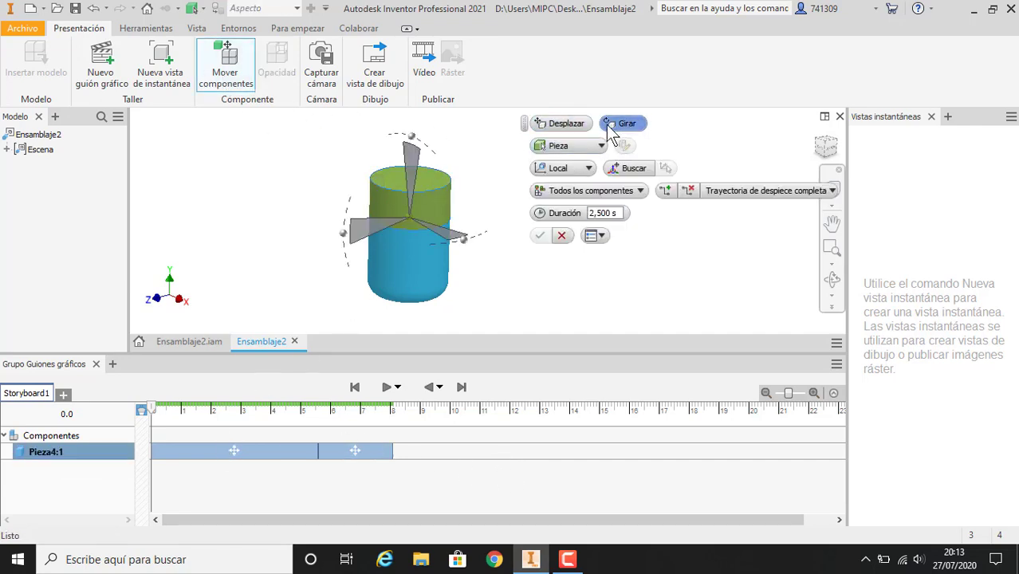
drag(457, 249, 343, 177)
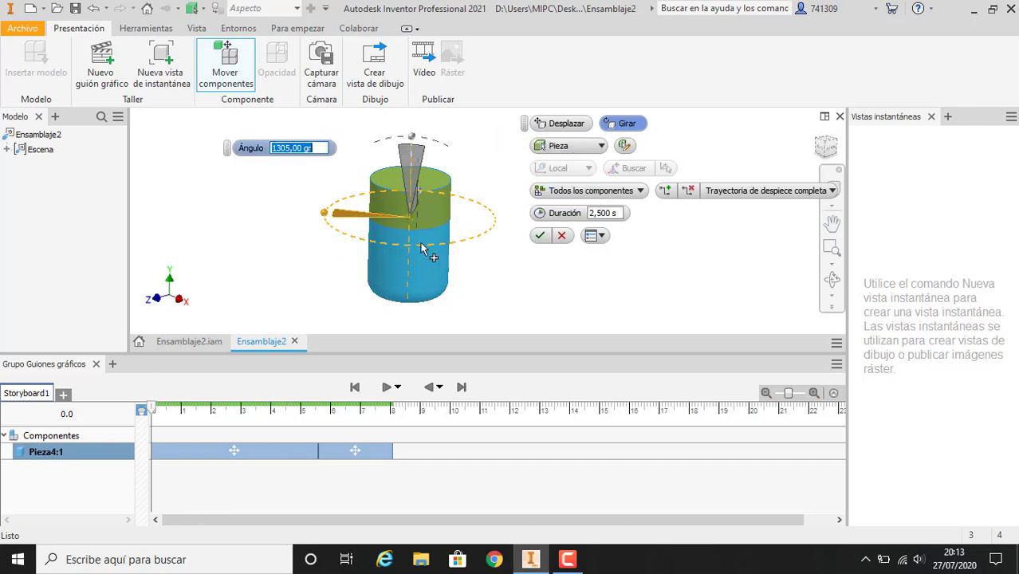
click(539, 235)
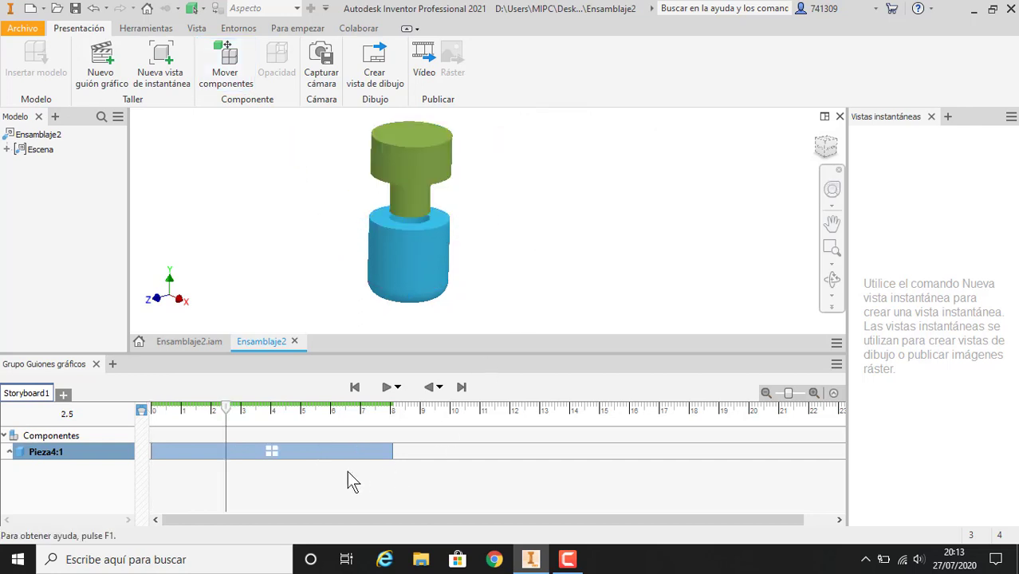
Expand the Pieza4:1 actions and extend the rotation so it ends together with the first movement
click(8, 452)
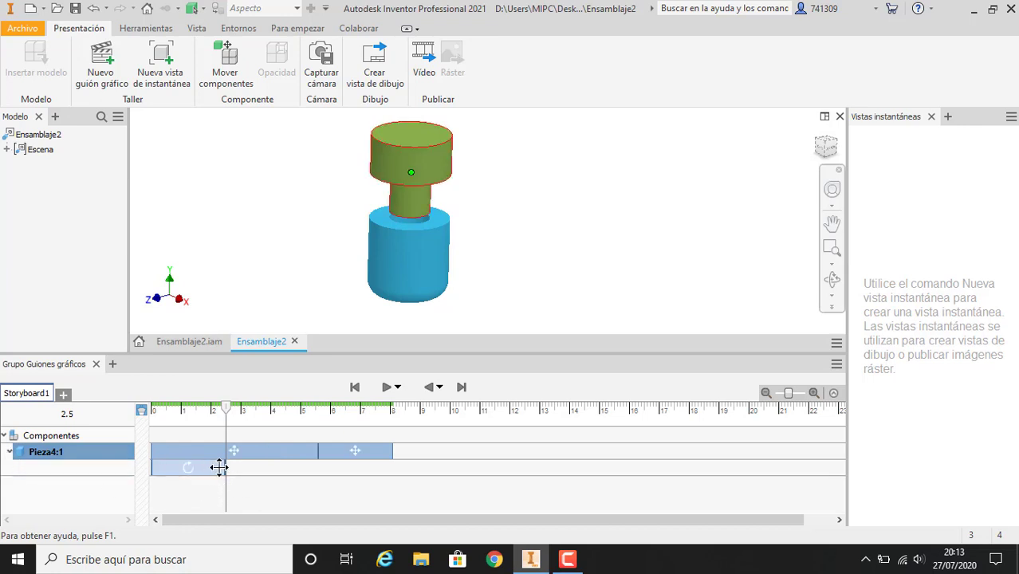
drag(221, 468, 317, 468)
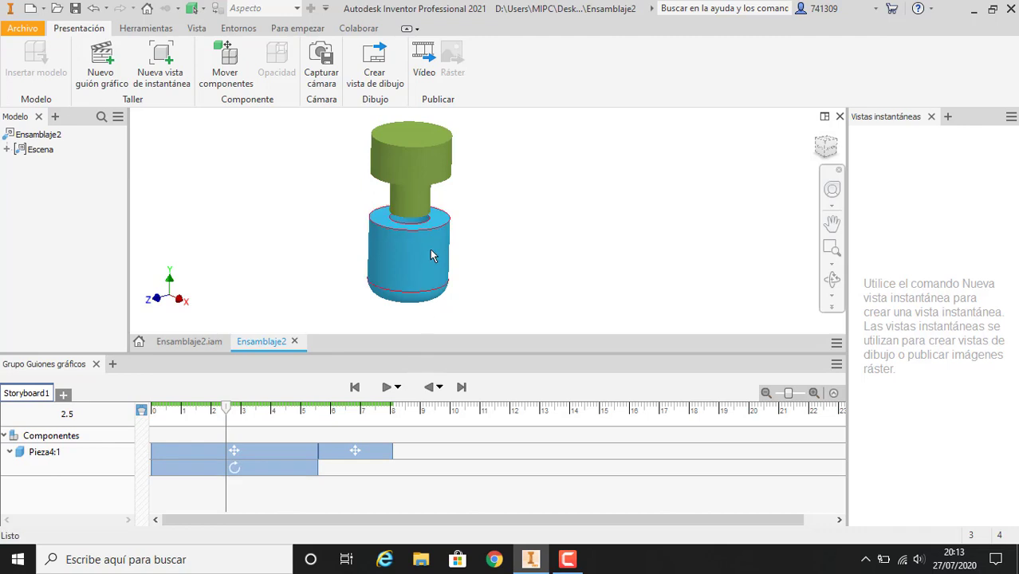
click(231, 449)
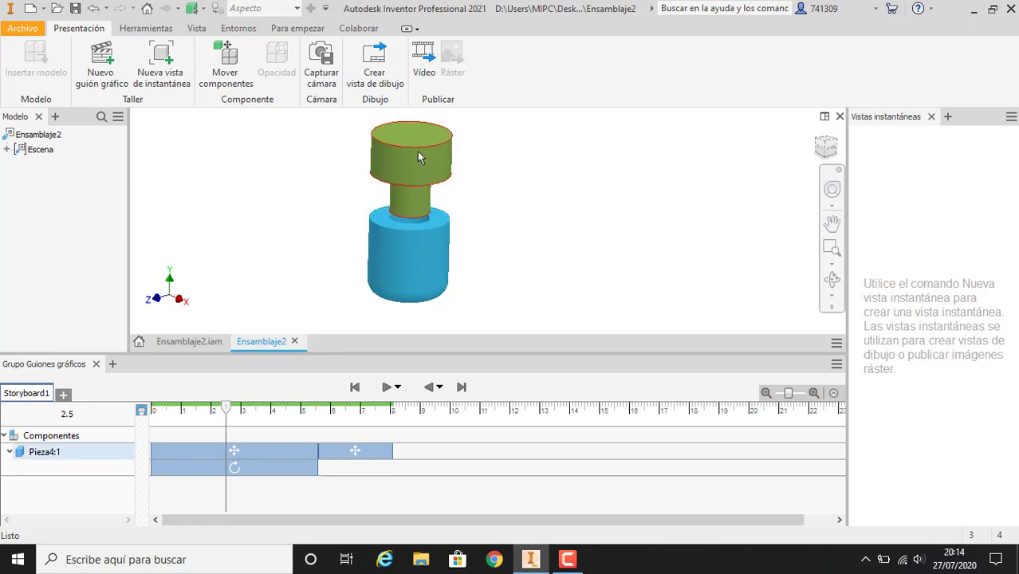
Play the storyboard from 0 s to examine the green body's combined rotation and movement
drag(225, 409, 142, 415)
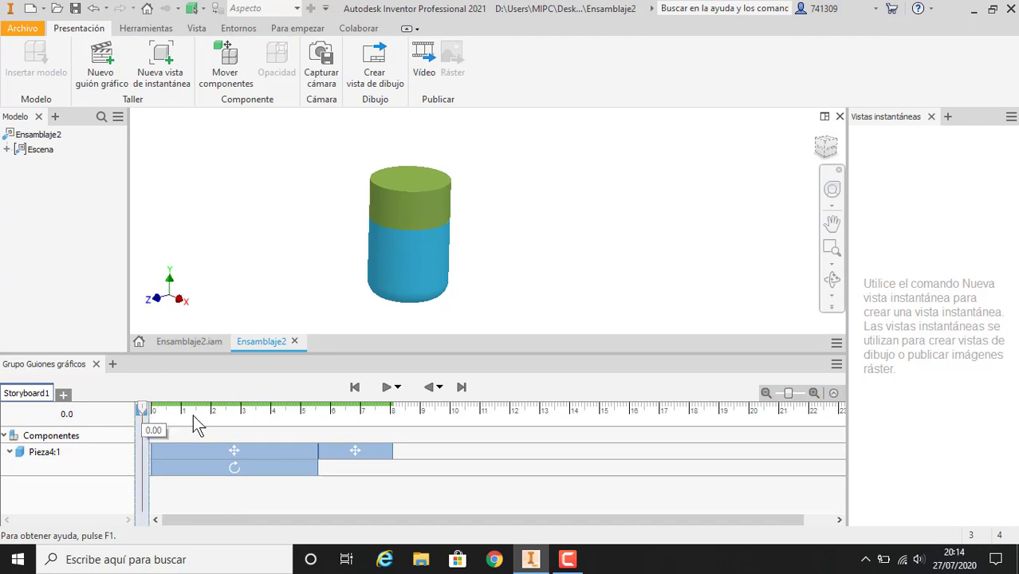
click(387, 388)
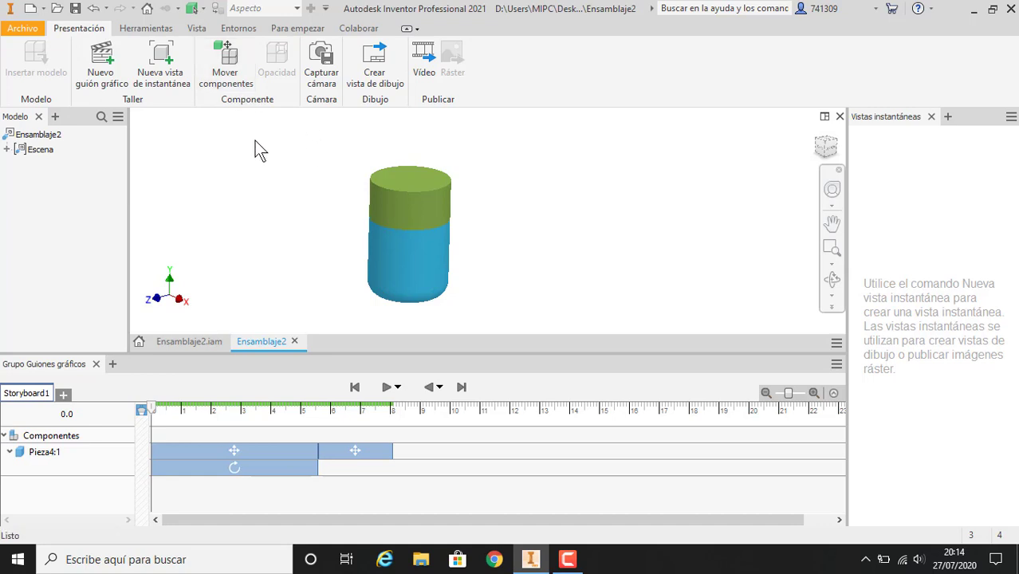
Add a new storyboard of type "Empezar desde el final del anterior" and expand the Escena node in the model tree
click(101, 79)
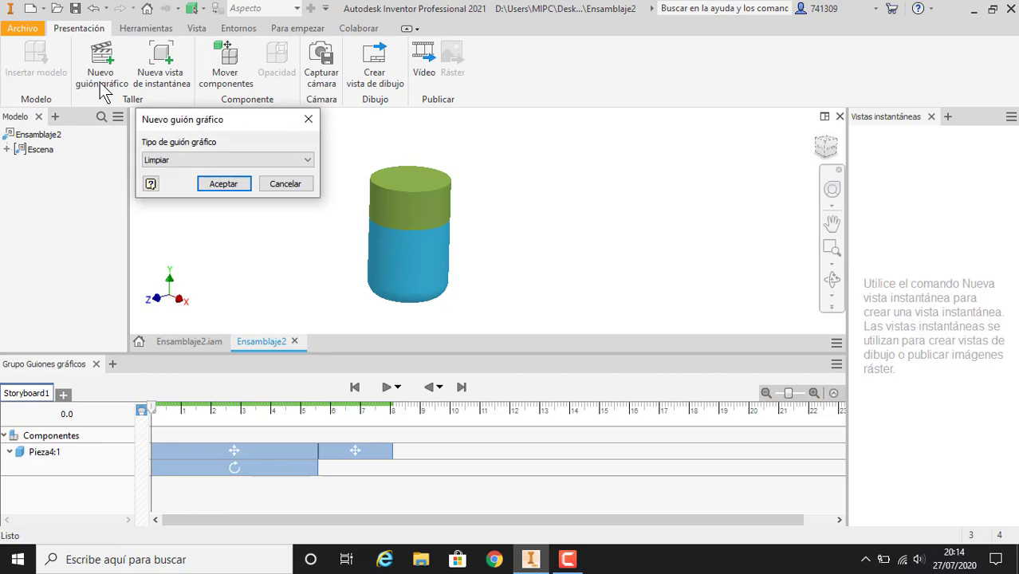
click(254, 167)
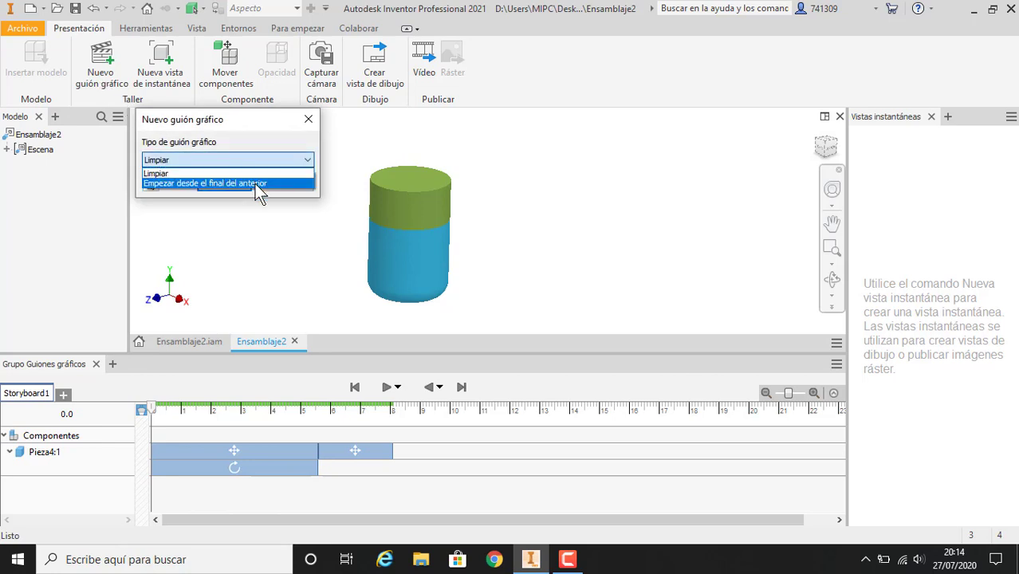
click(255, 184)
click(242, 184)
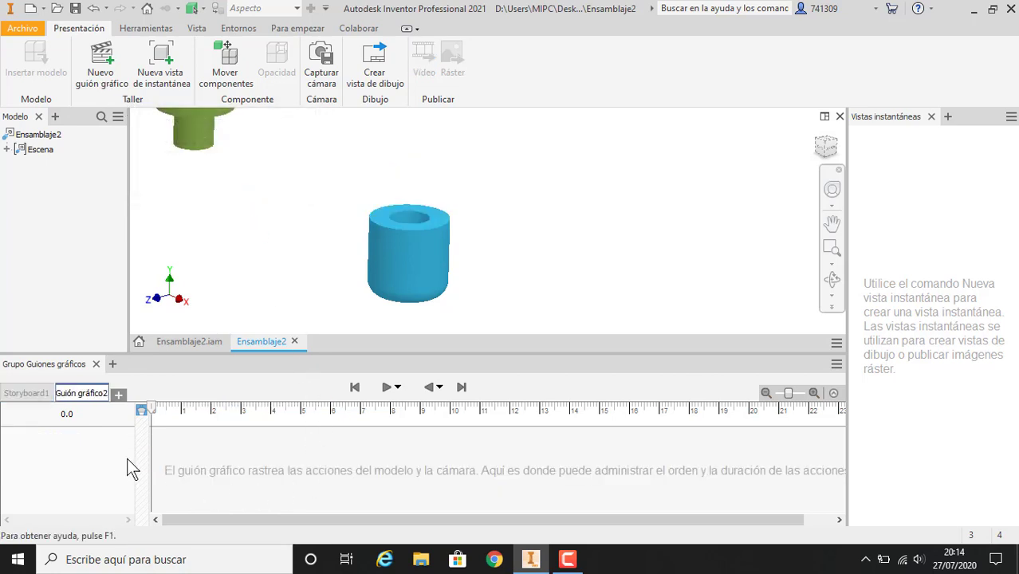
click(6, 149)
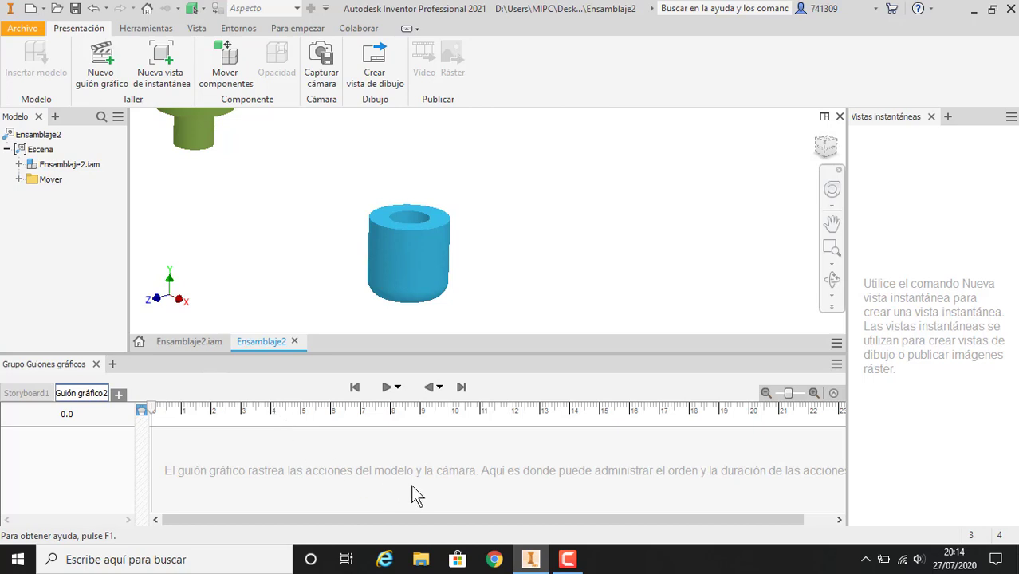
Compare Storyboard1 with the new empty storyboard, return to Storyboard1 and expand the Pieza4:1 actions
click(31, 394)
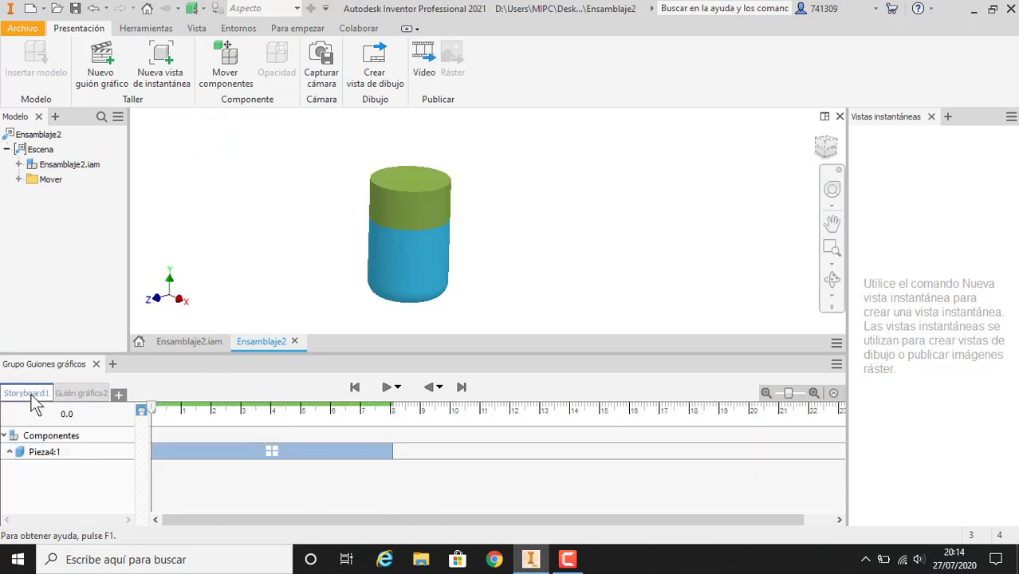
click(87, 394)
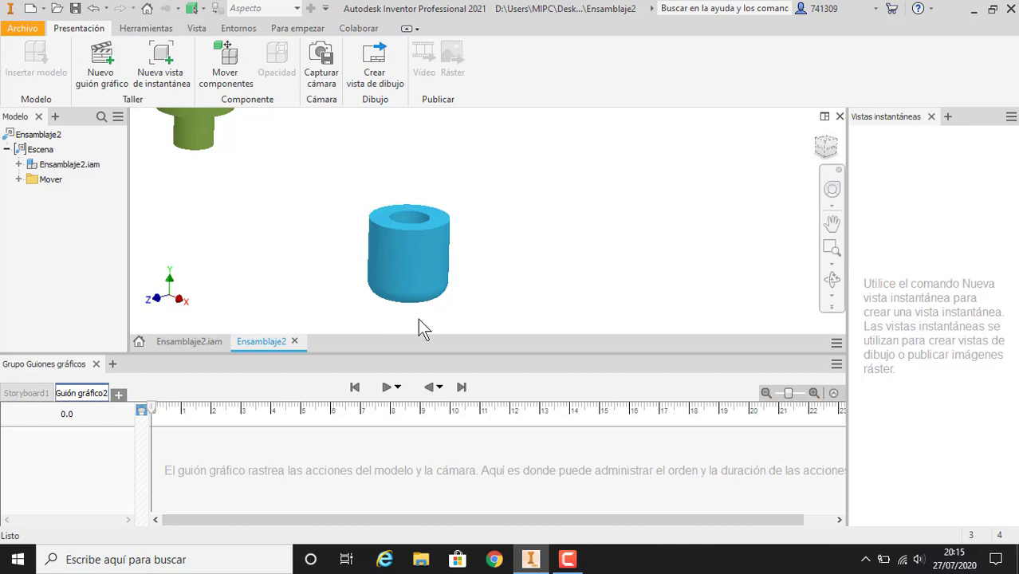
click(19, 395)
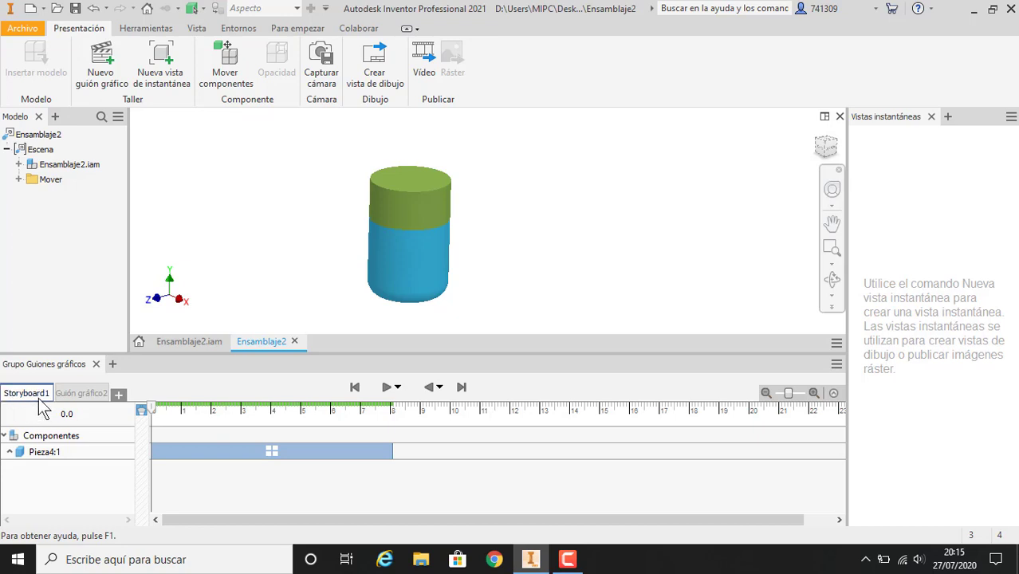
click(13, 453)
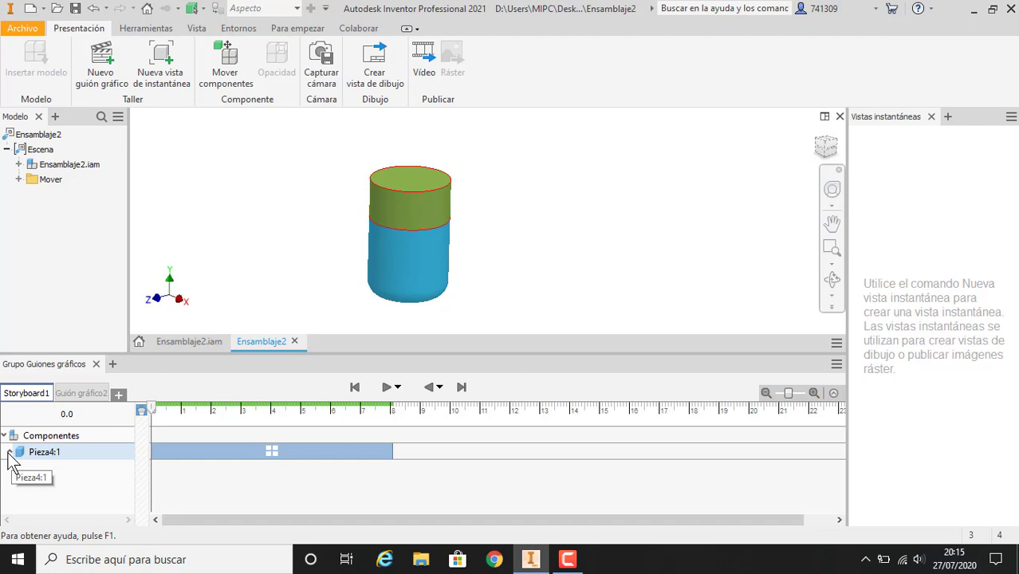
click(10, 453)
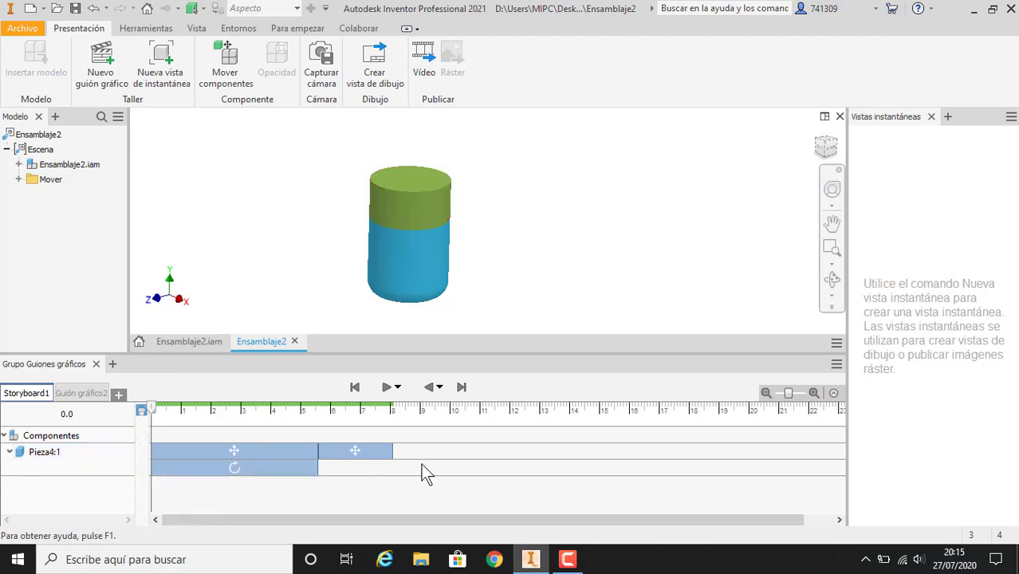
Examine the unit settings in the presentation's document parameters, and close them without changes
click(163, 30)
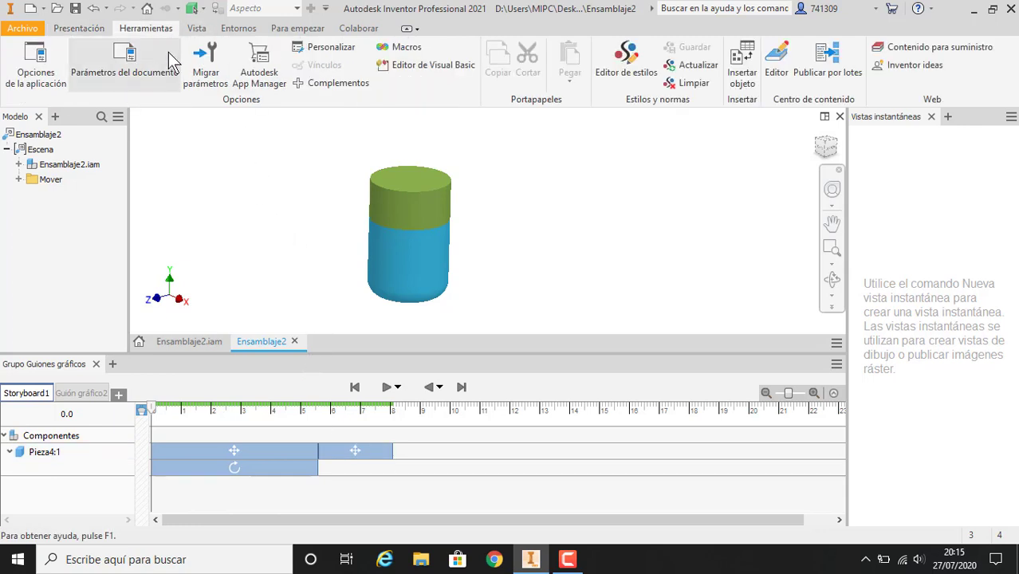
click(137, 75)
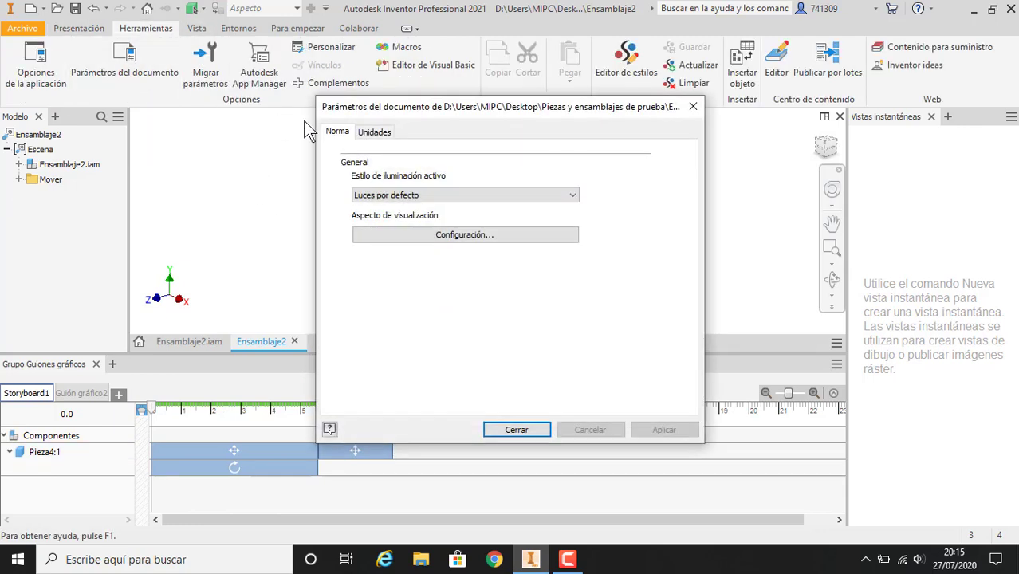
click(373, 133)
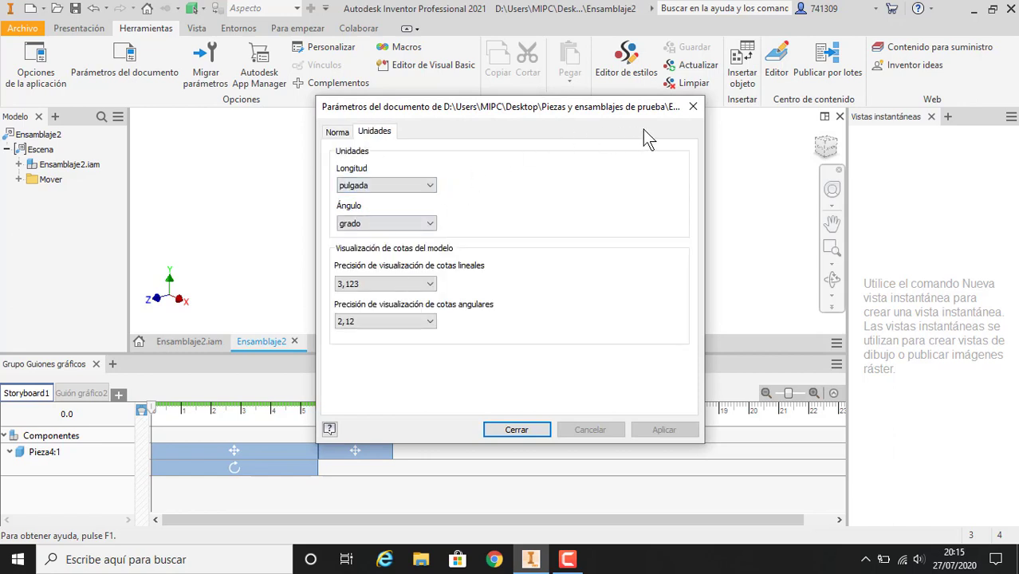
click(693, 106)
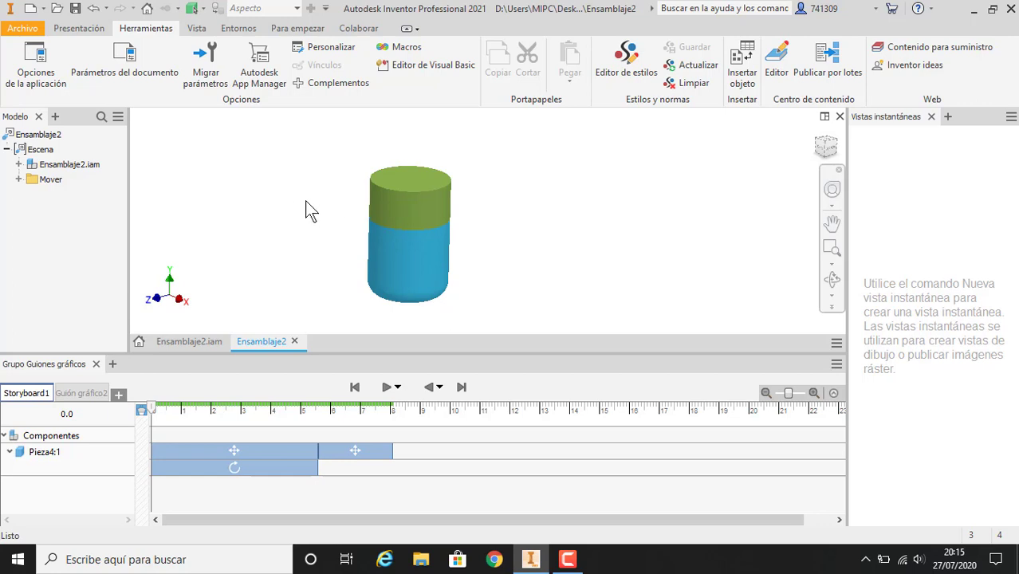
Switch to the Ensamblaje2.iam assembly and set its visual style to Sombreado
click(196, 27)
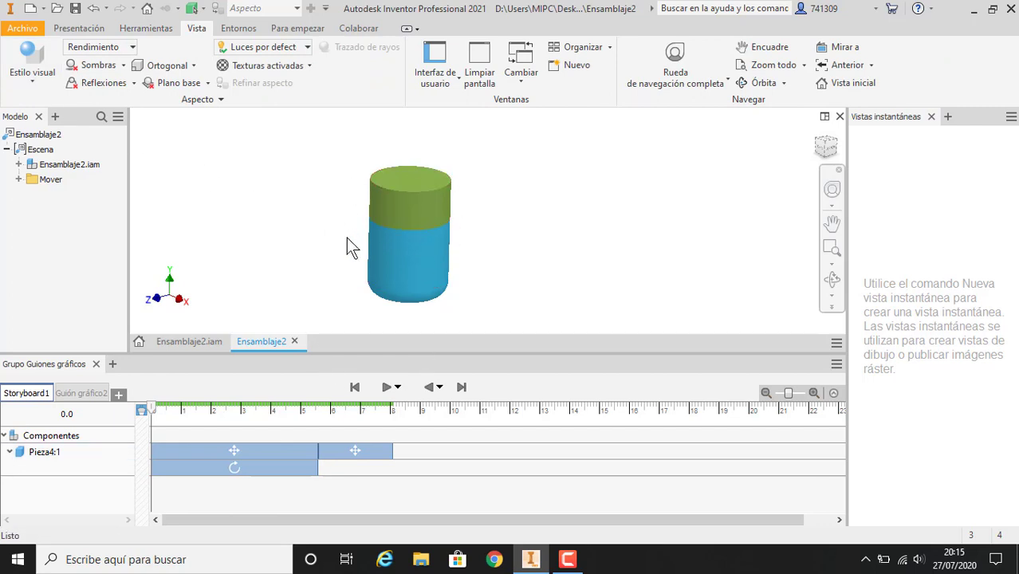
click(174, 347)
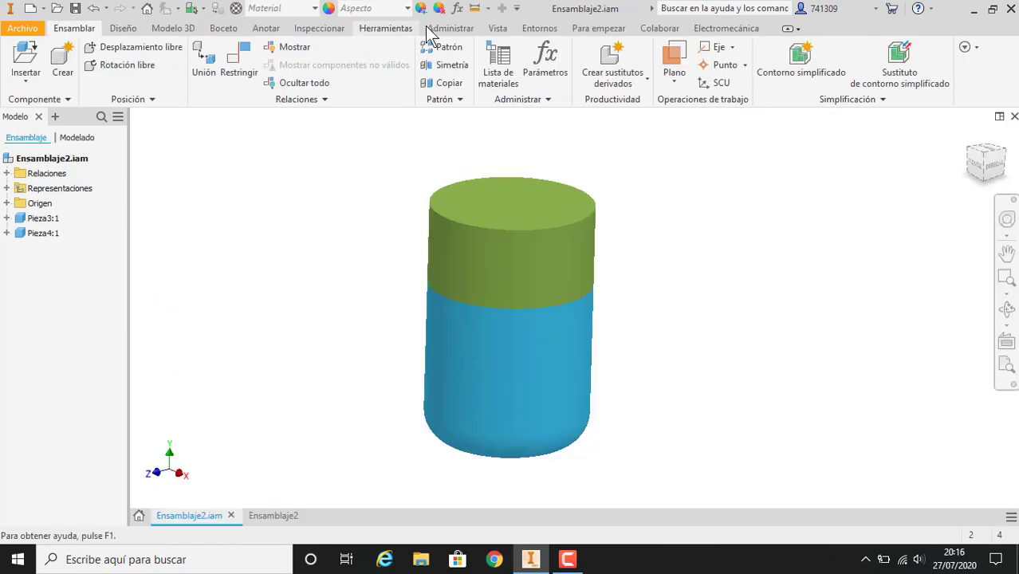
click(498, 28)
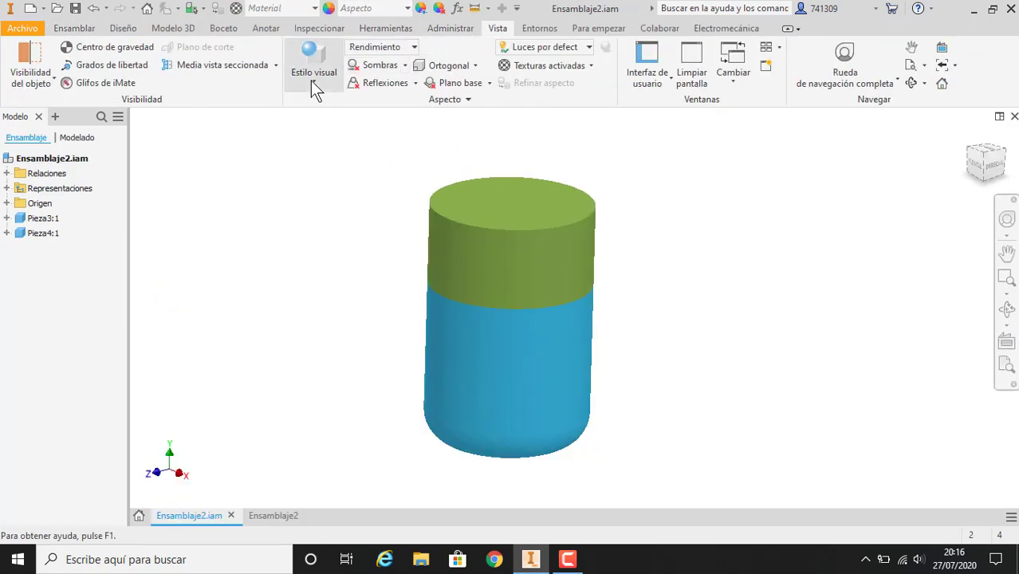
click(312, 79)
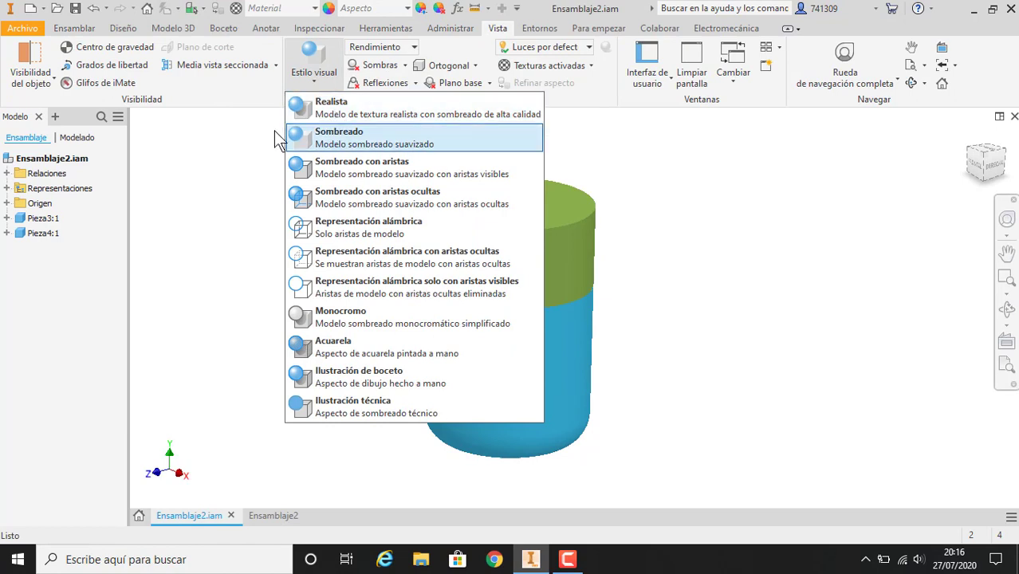
click(329, 139)
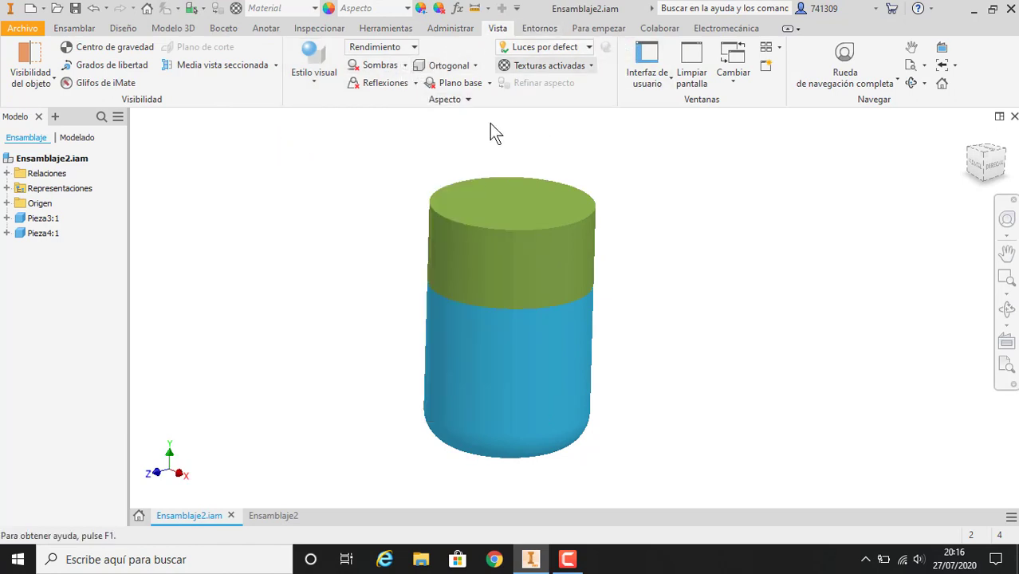
Return to the Ensamblaje2 presentation and set its visual style to Realista
click(263, 514)
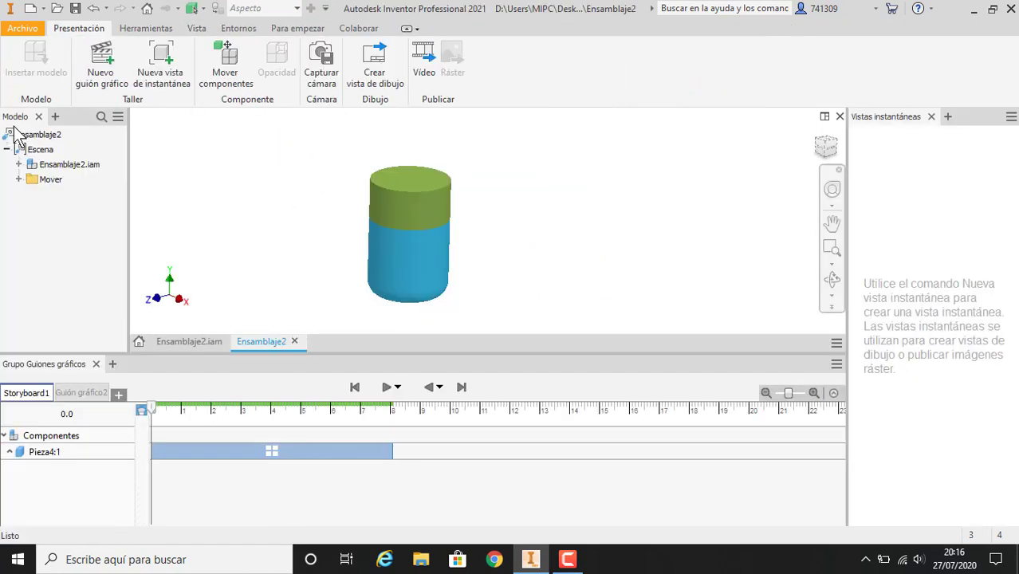
click(199, 31)
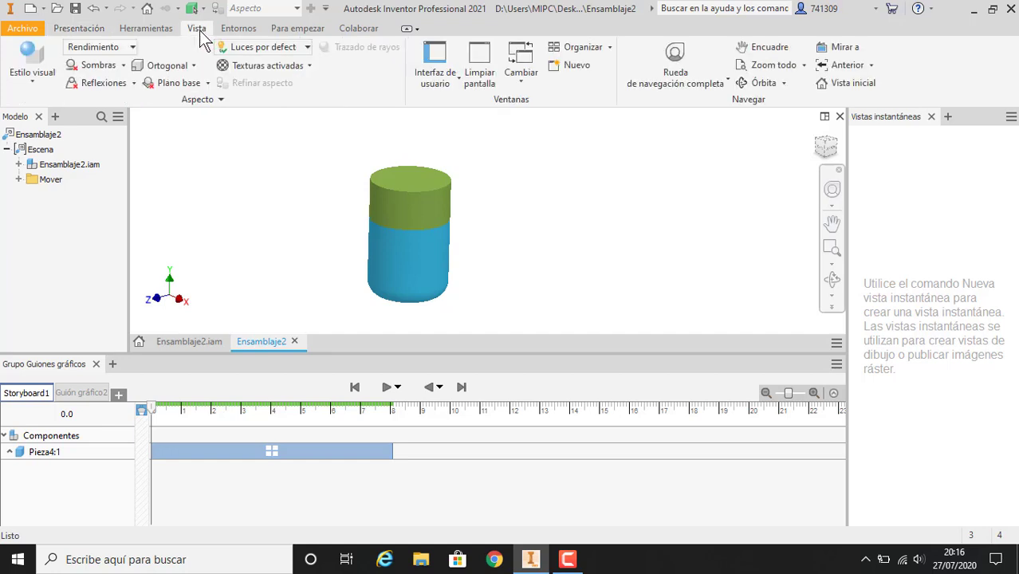
click(42, 80)
click(92, 112)
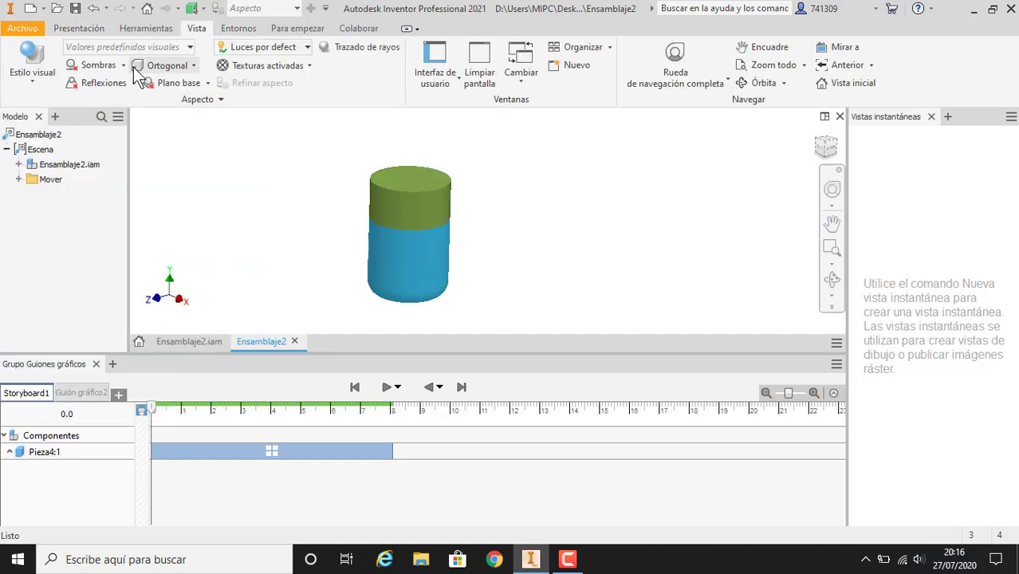
click(305, 48)
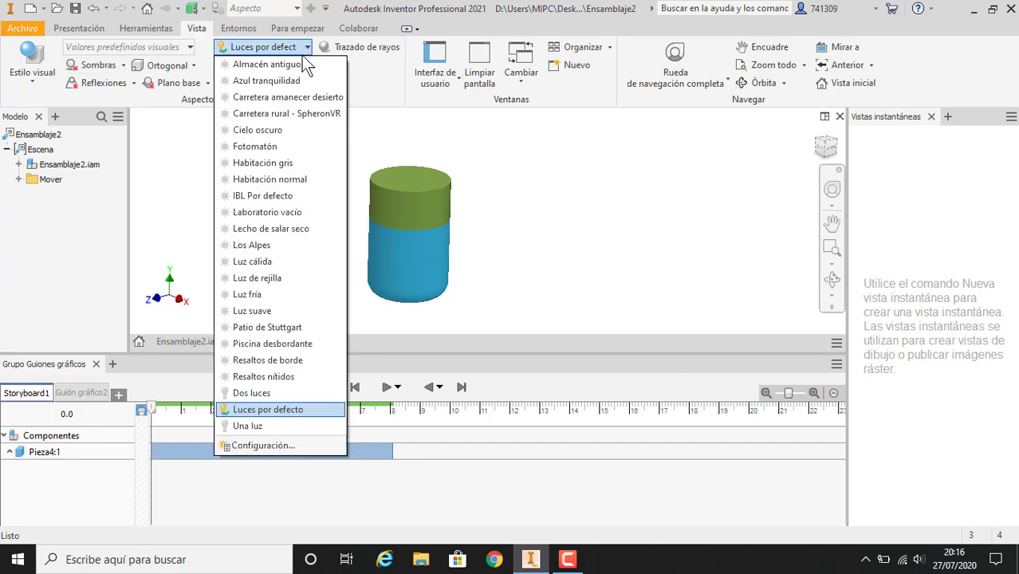
click(478, 148)
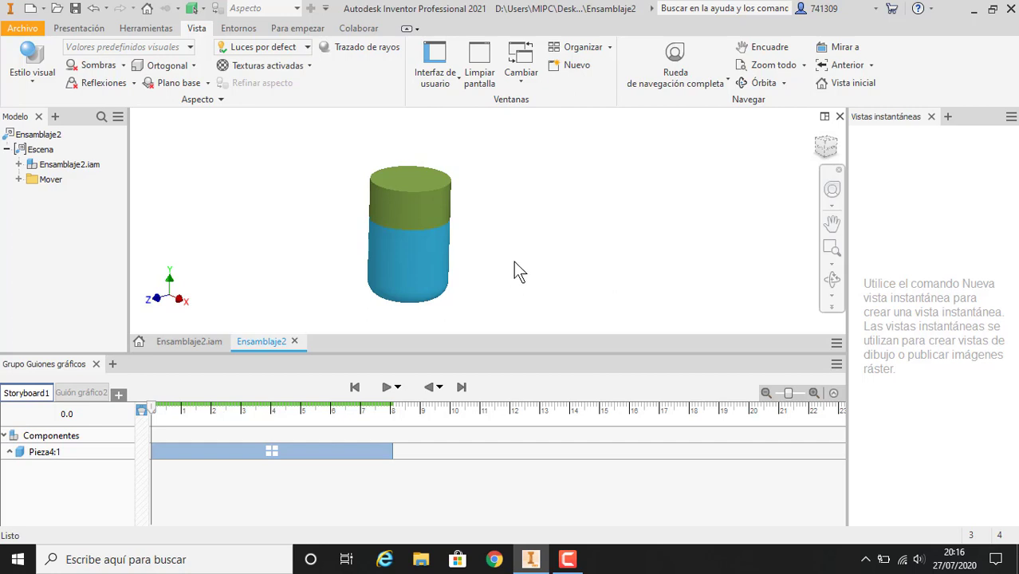
click(448, 200)
click(457, 202)
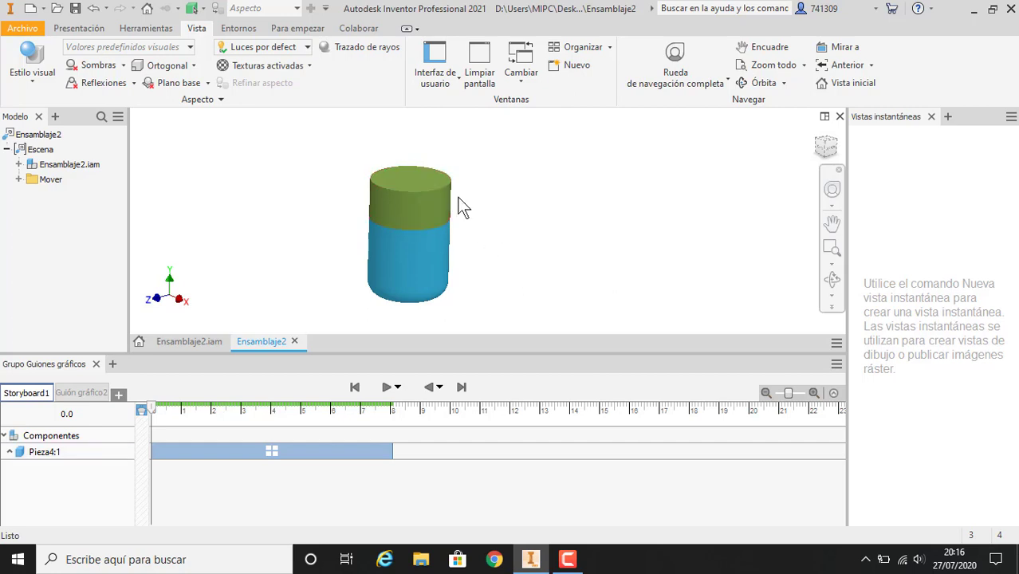